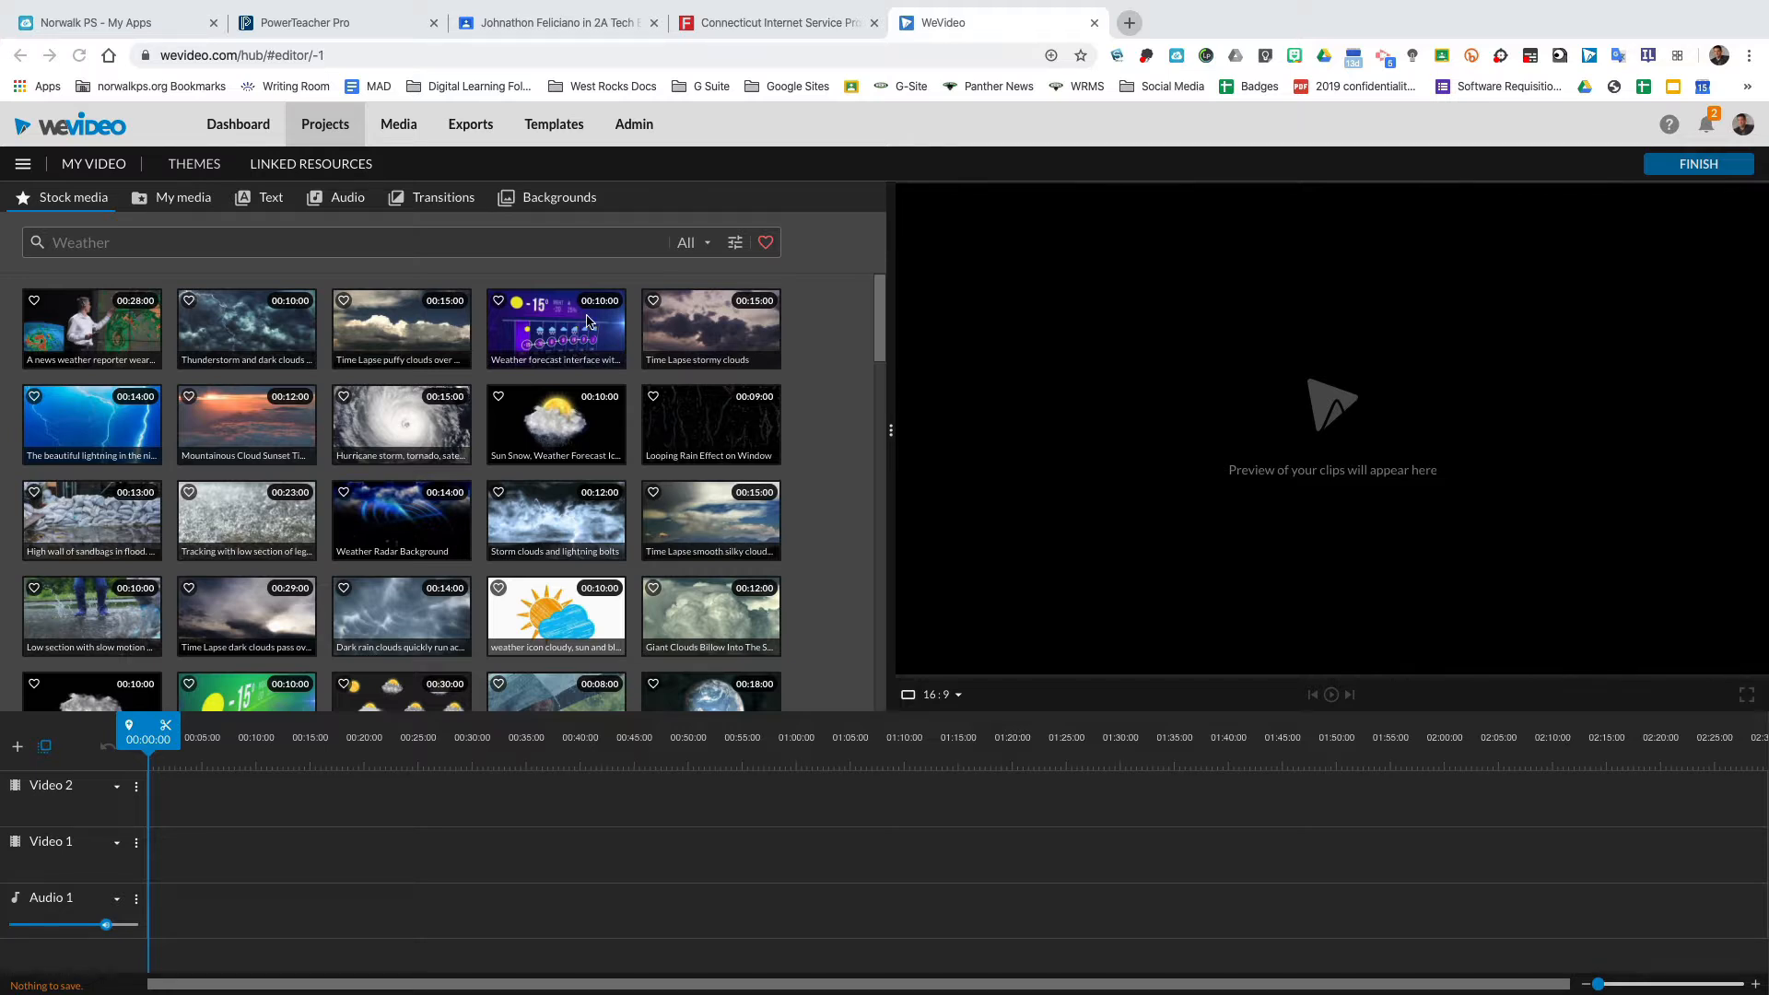
Open the CAKE folder in My media.
left_click(178, 202)
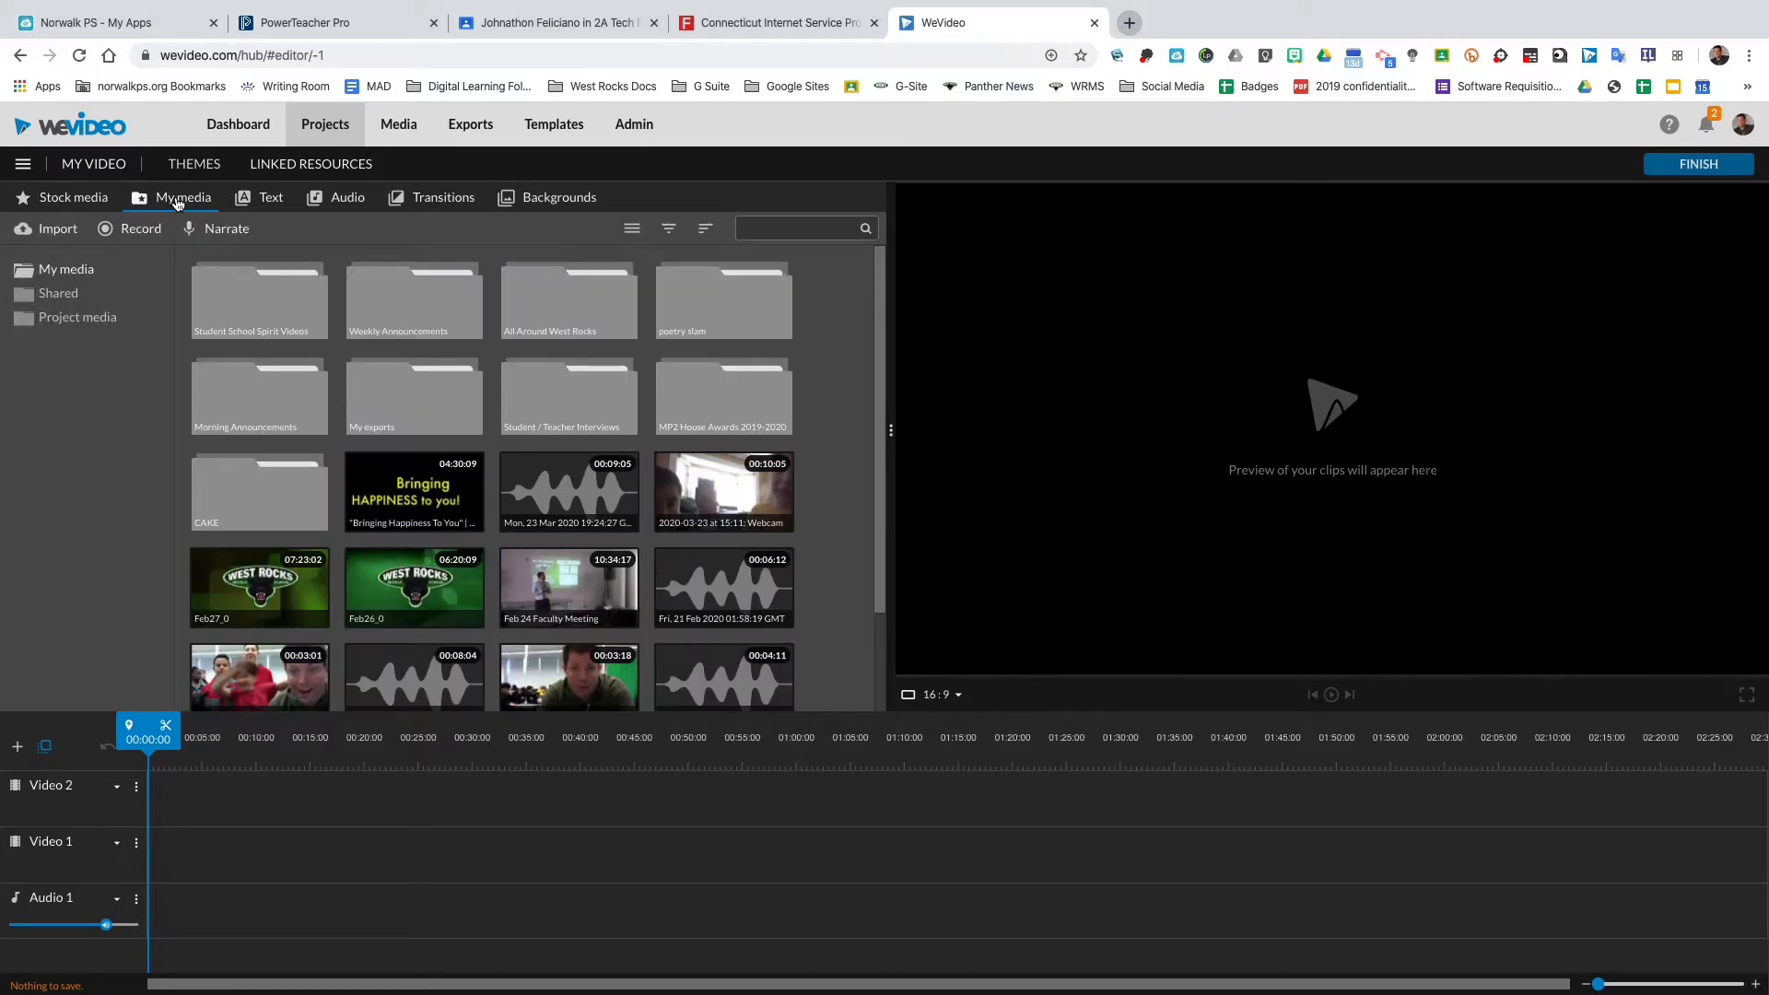
left_click(51, 229)
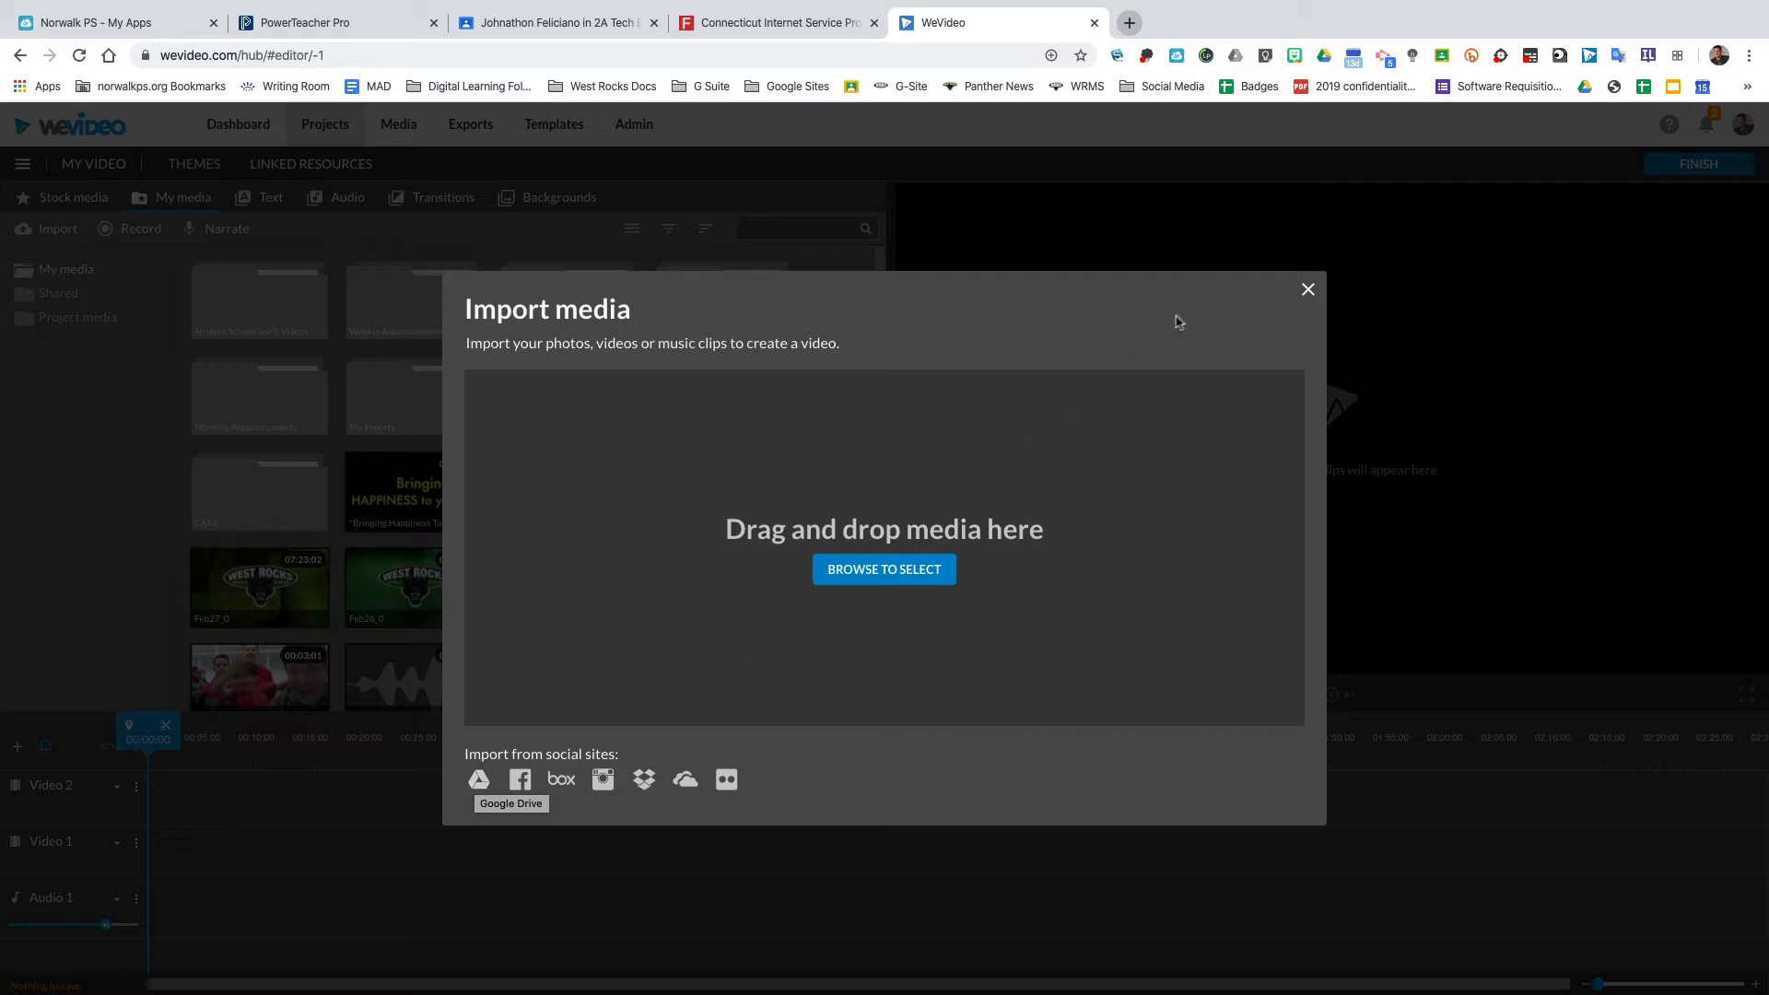
left_click(1308, 291)
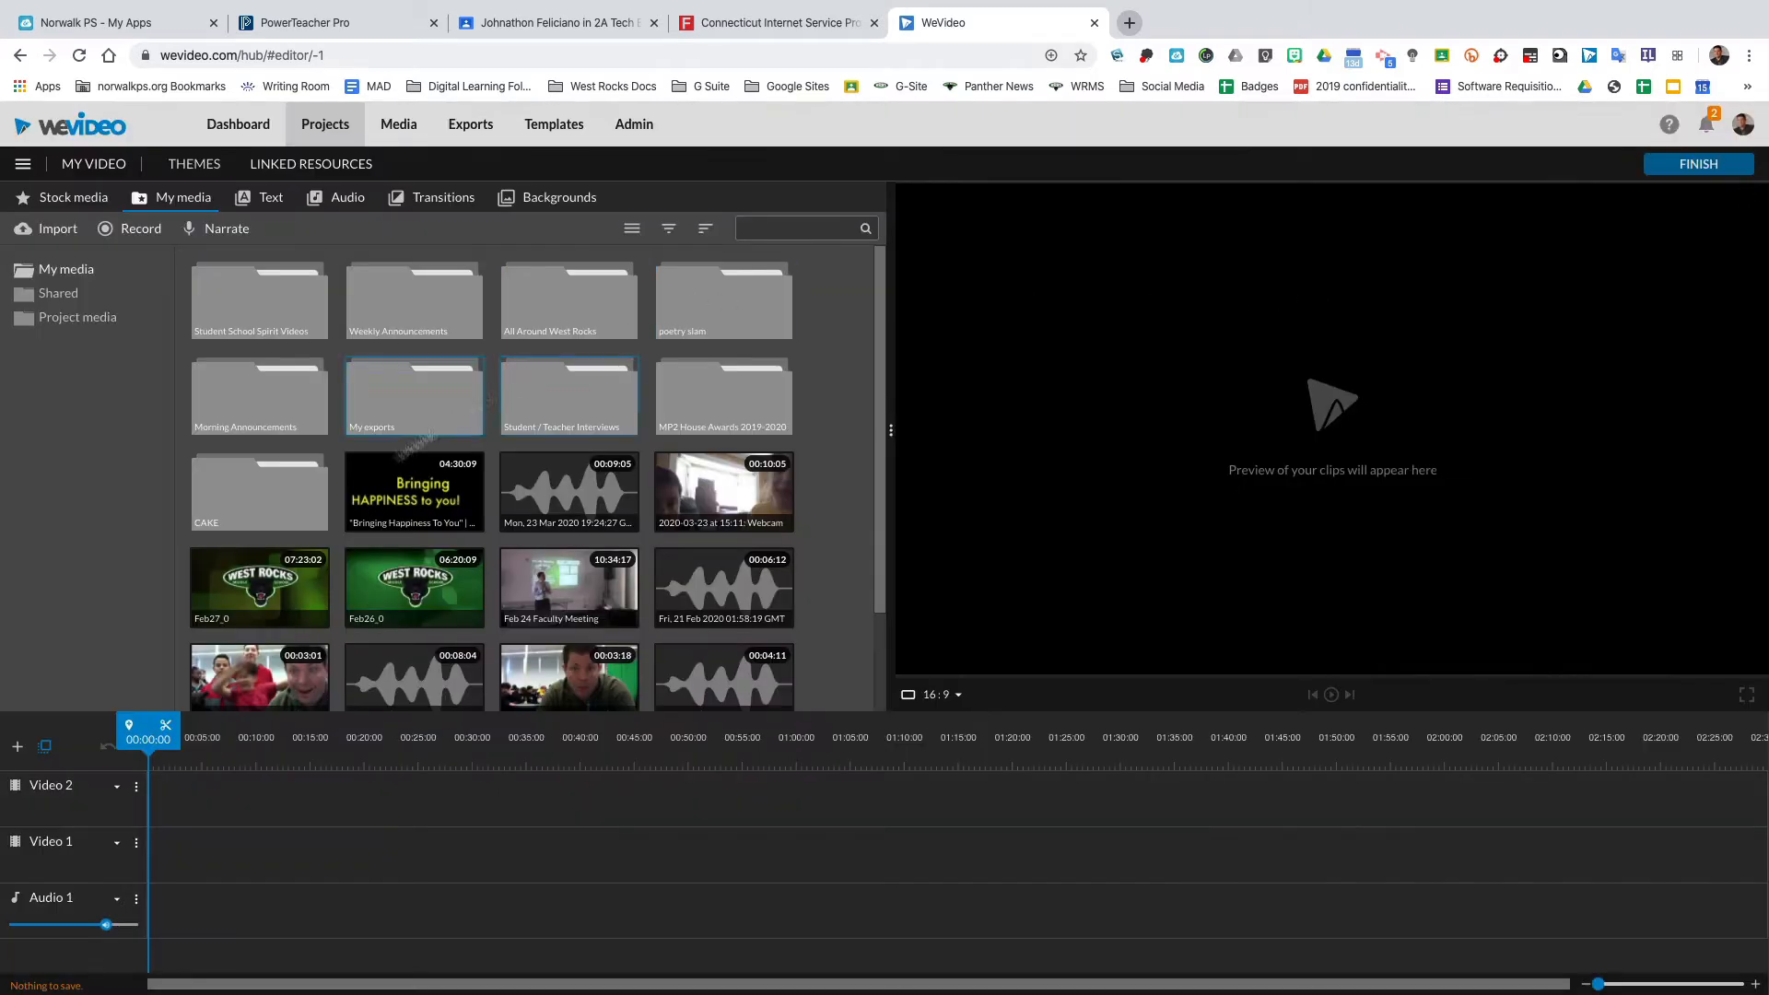
double_click(253, 480)
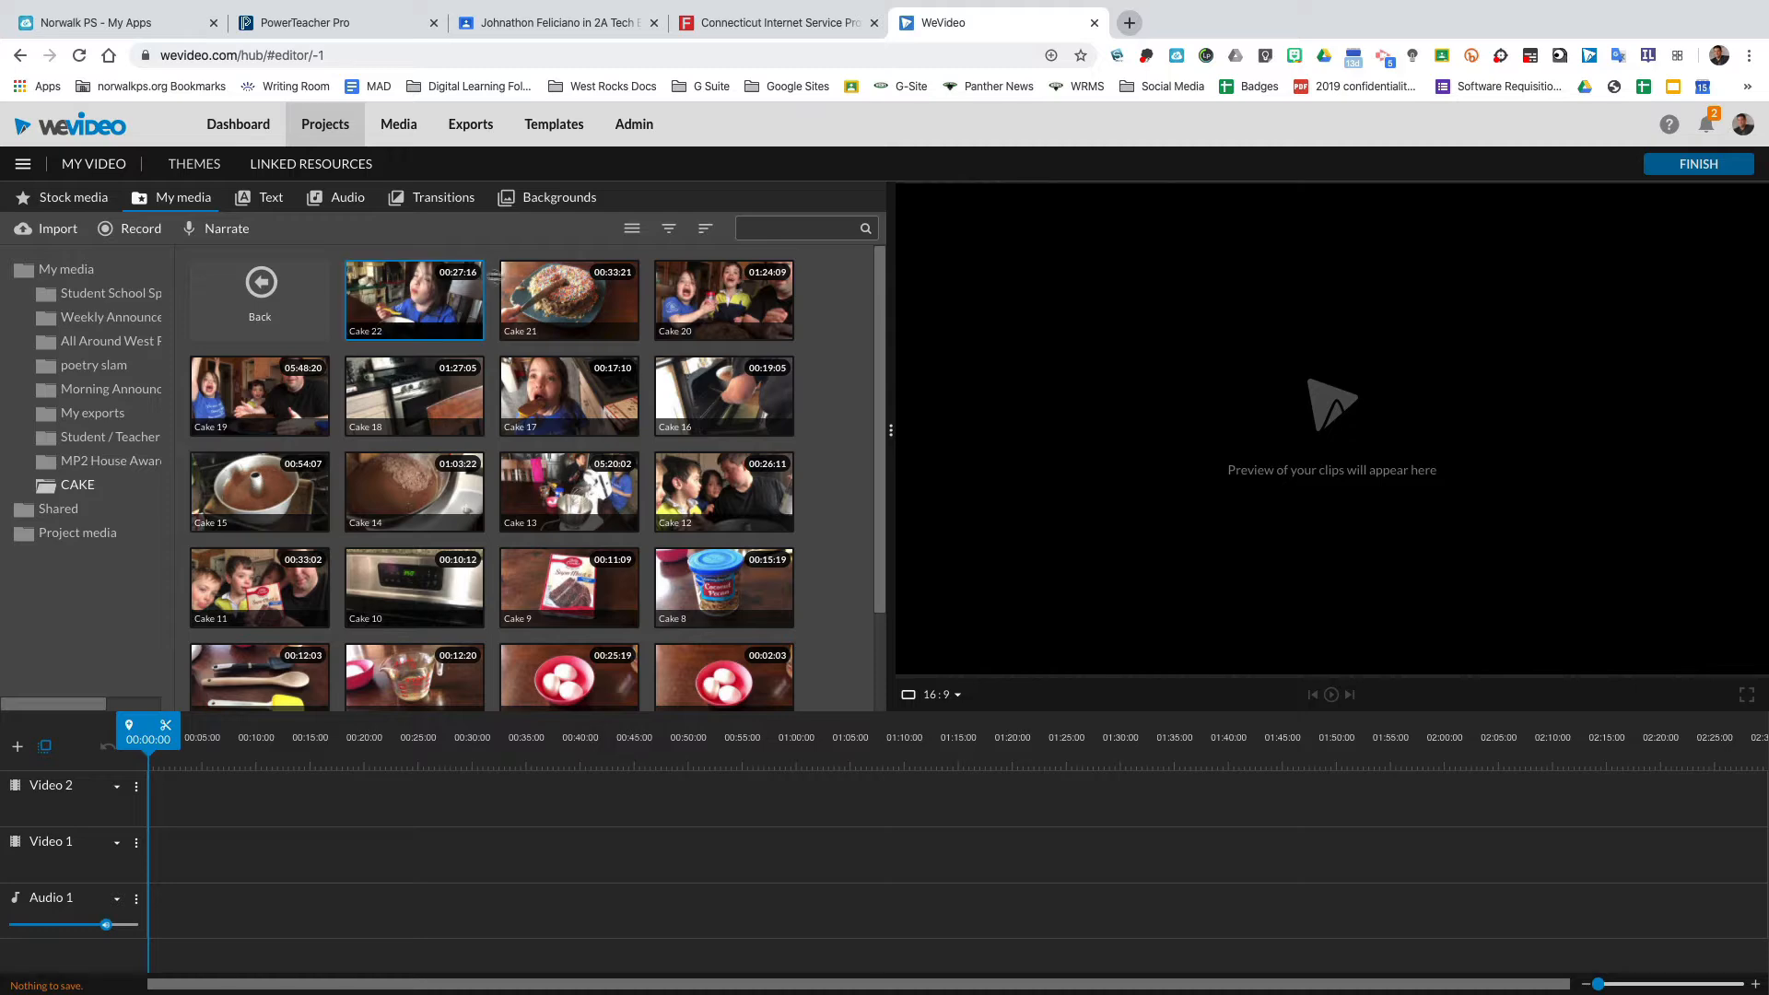
Browse the CAKE clips and play a preview of the Cake 16 clip.
scroll(588, 562, "down", 1)
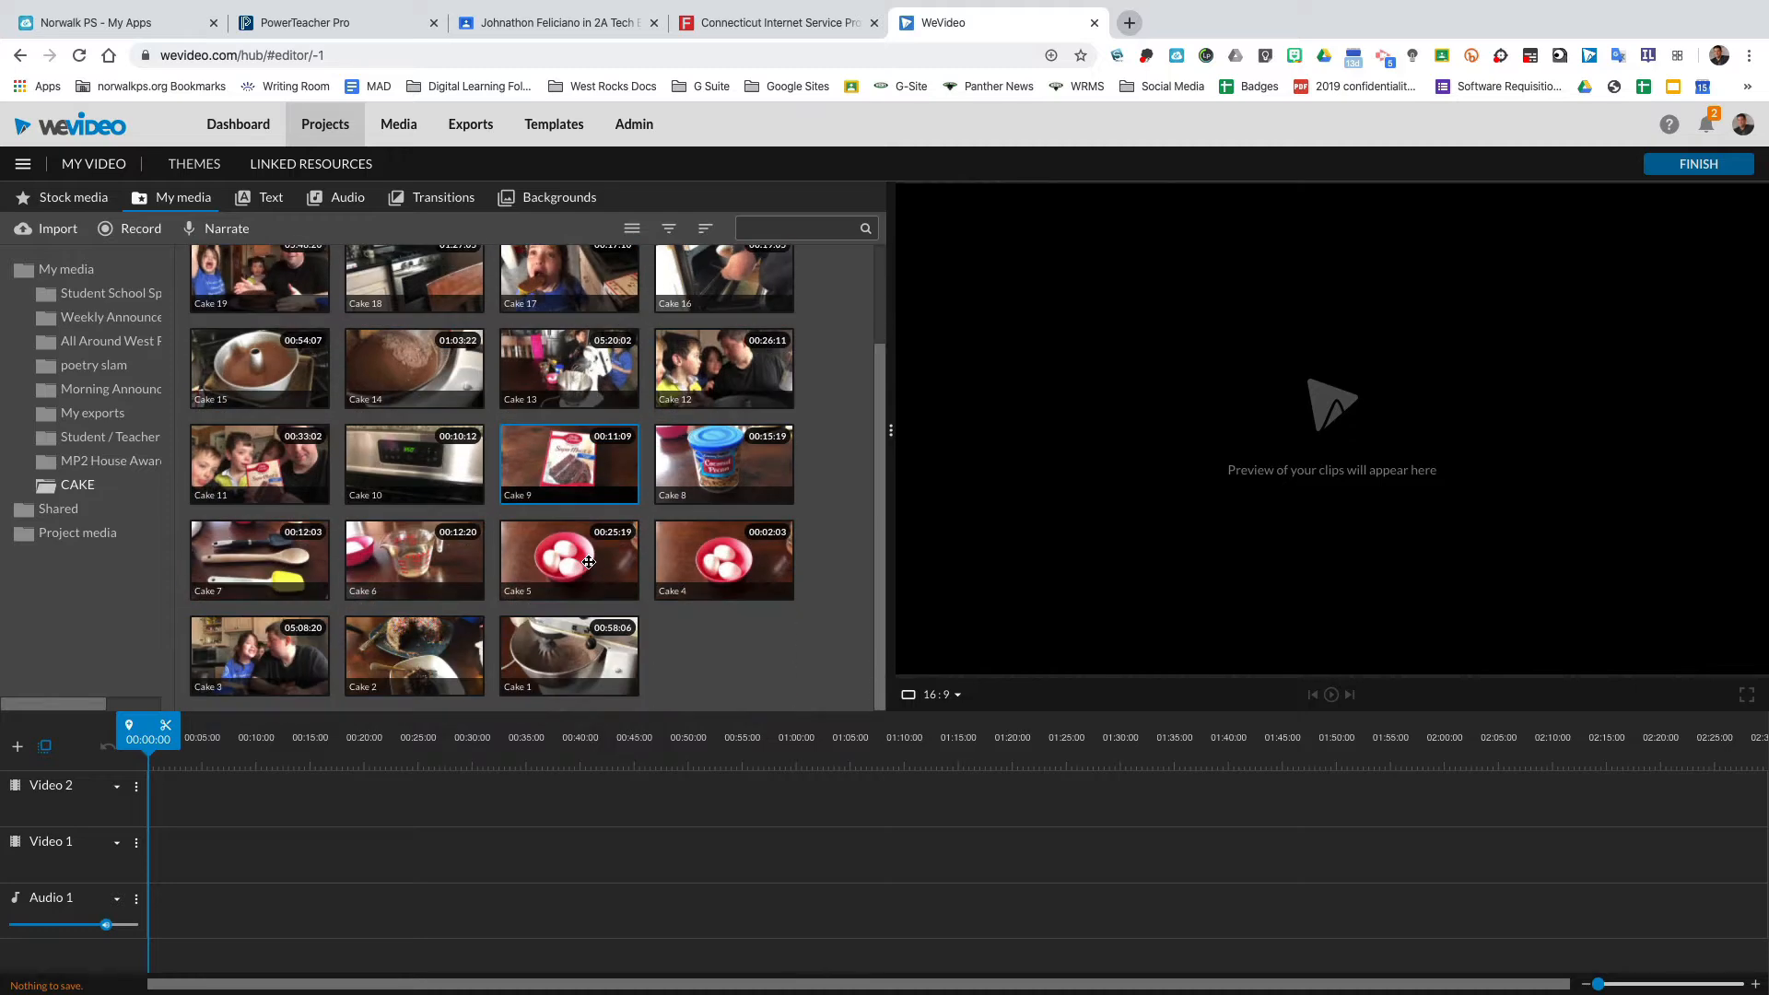
scroll(588, 562, "up", 1)
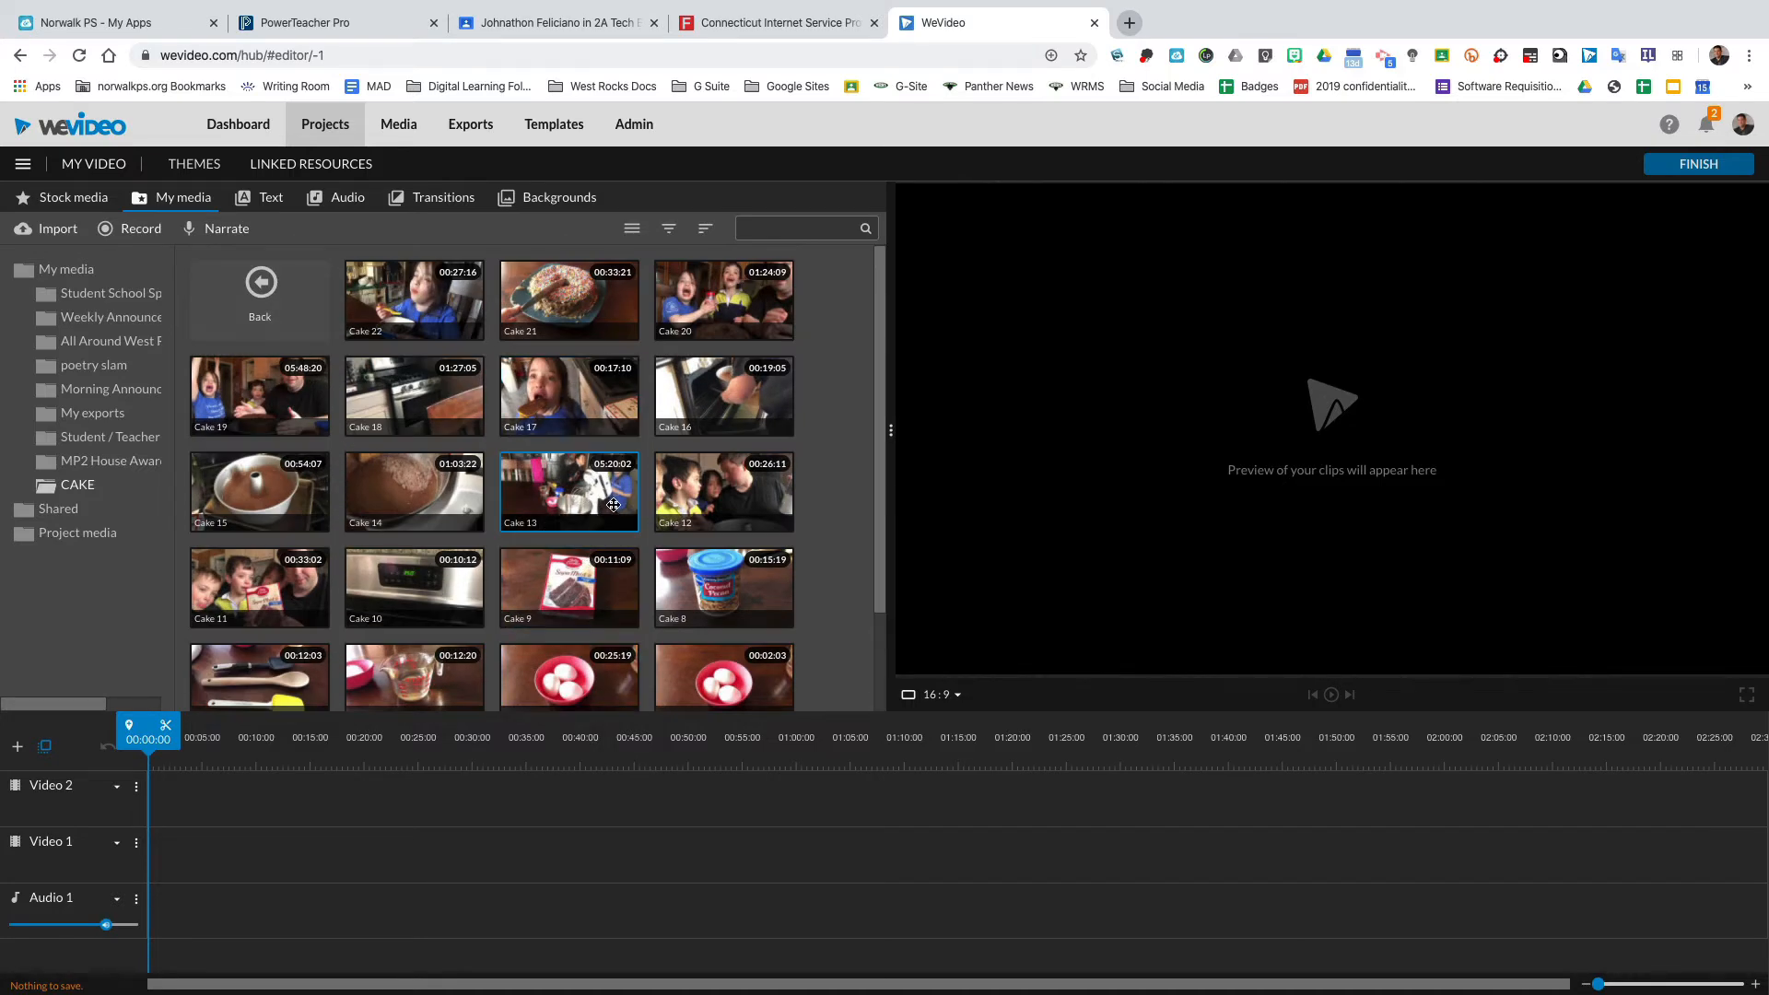
scroll(613, 504, "down", 1)
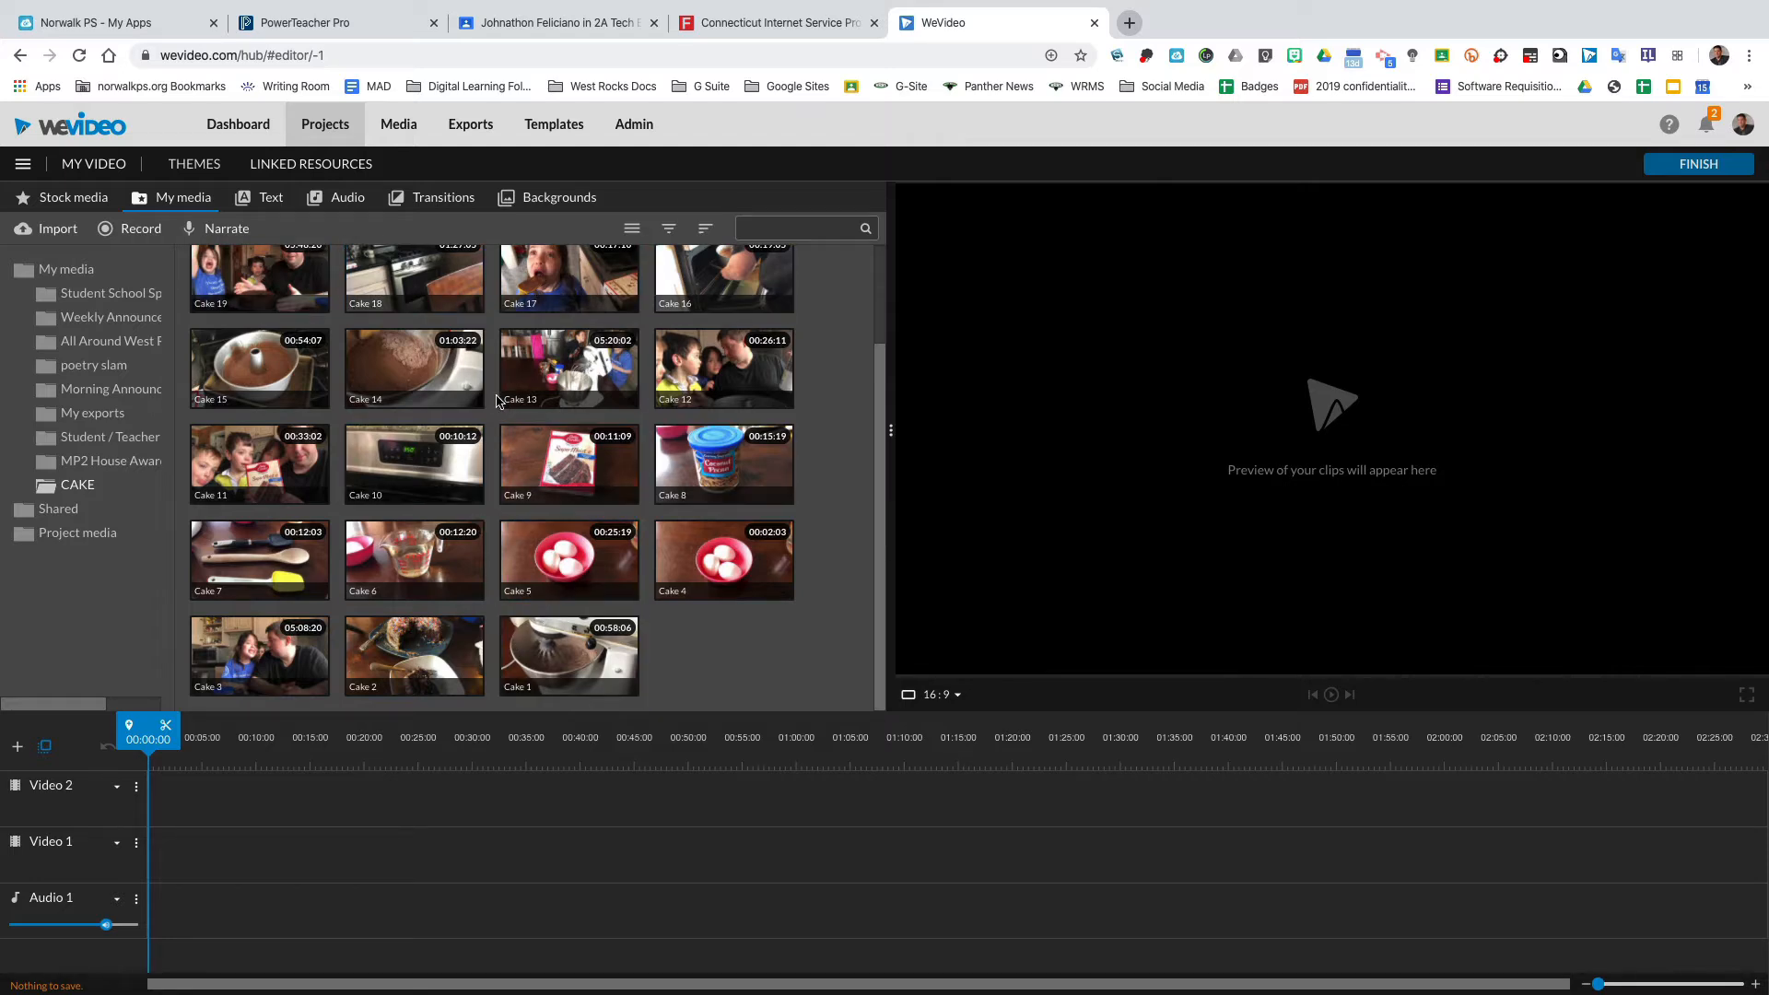
scroll(497, 401, "up", 1)
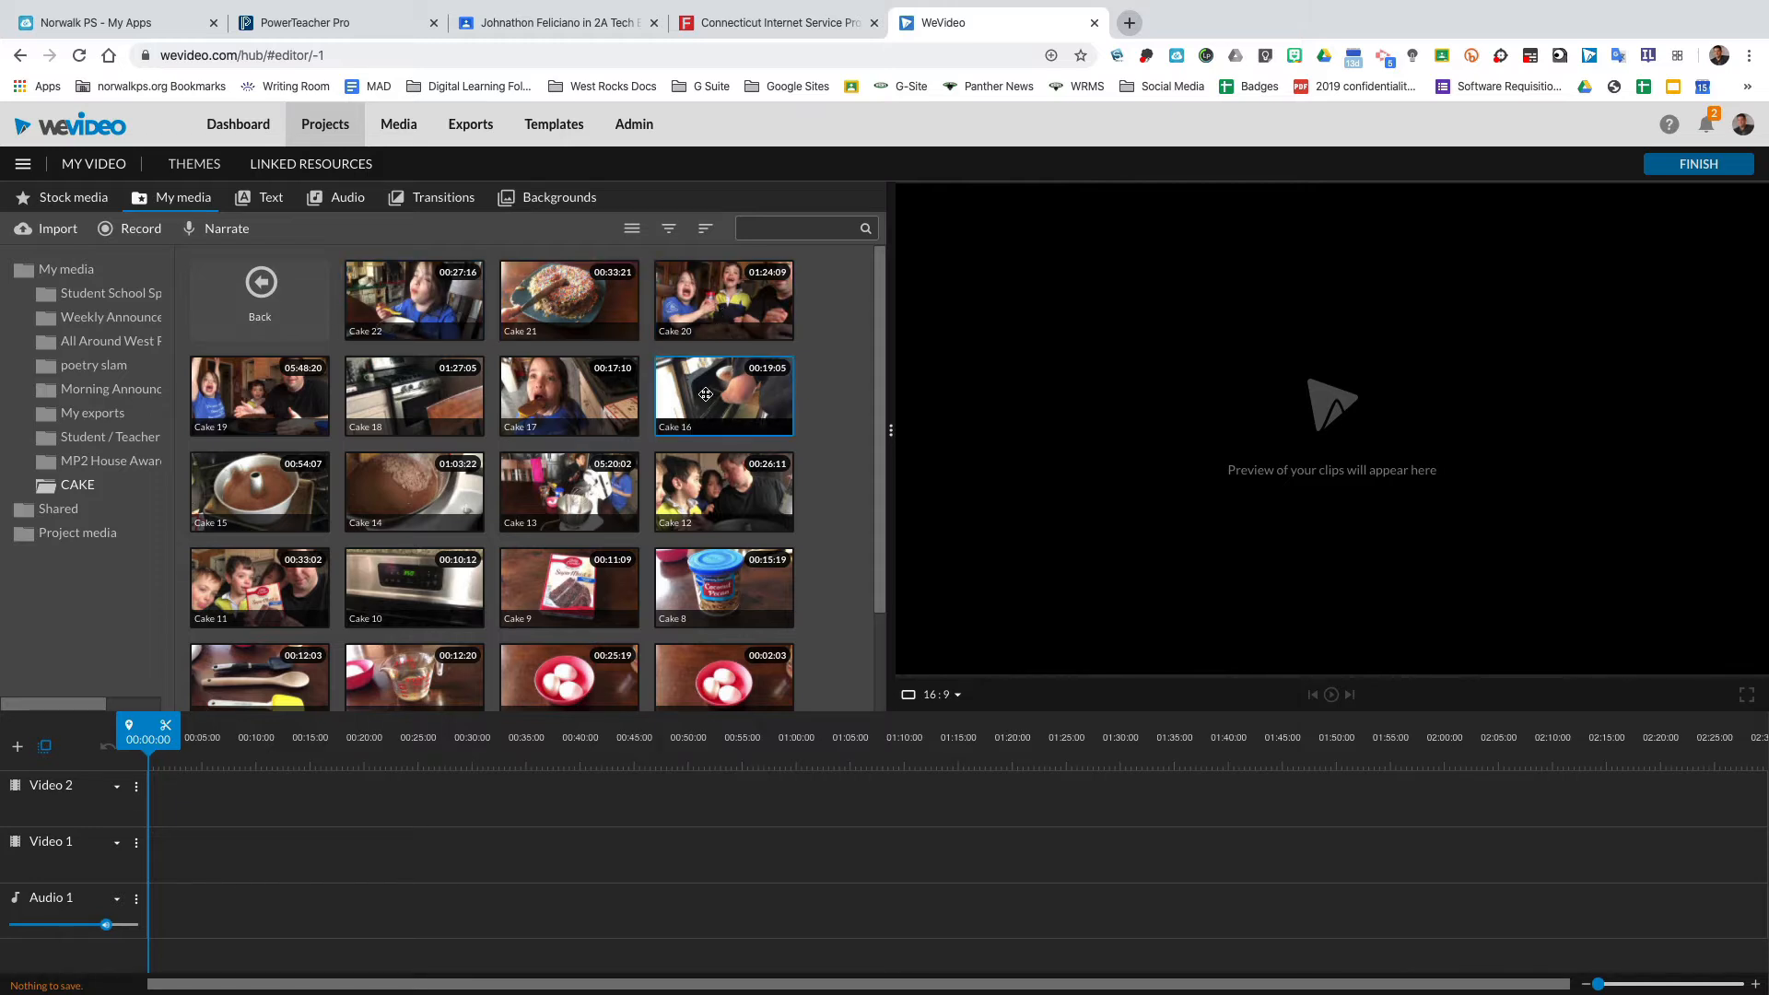
left_click(706, 395)
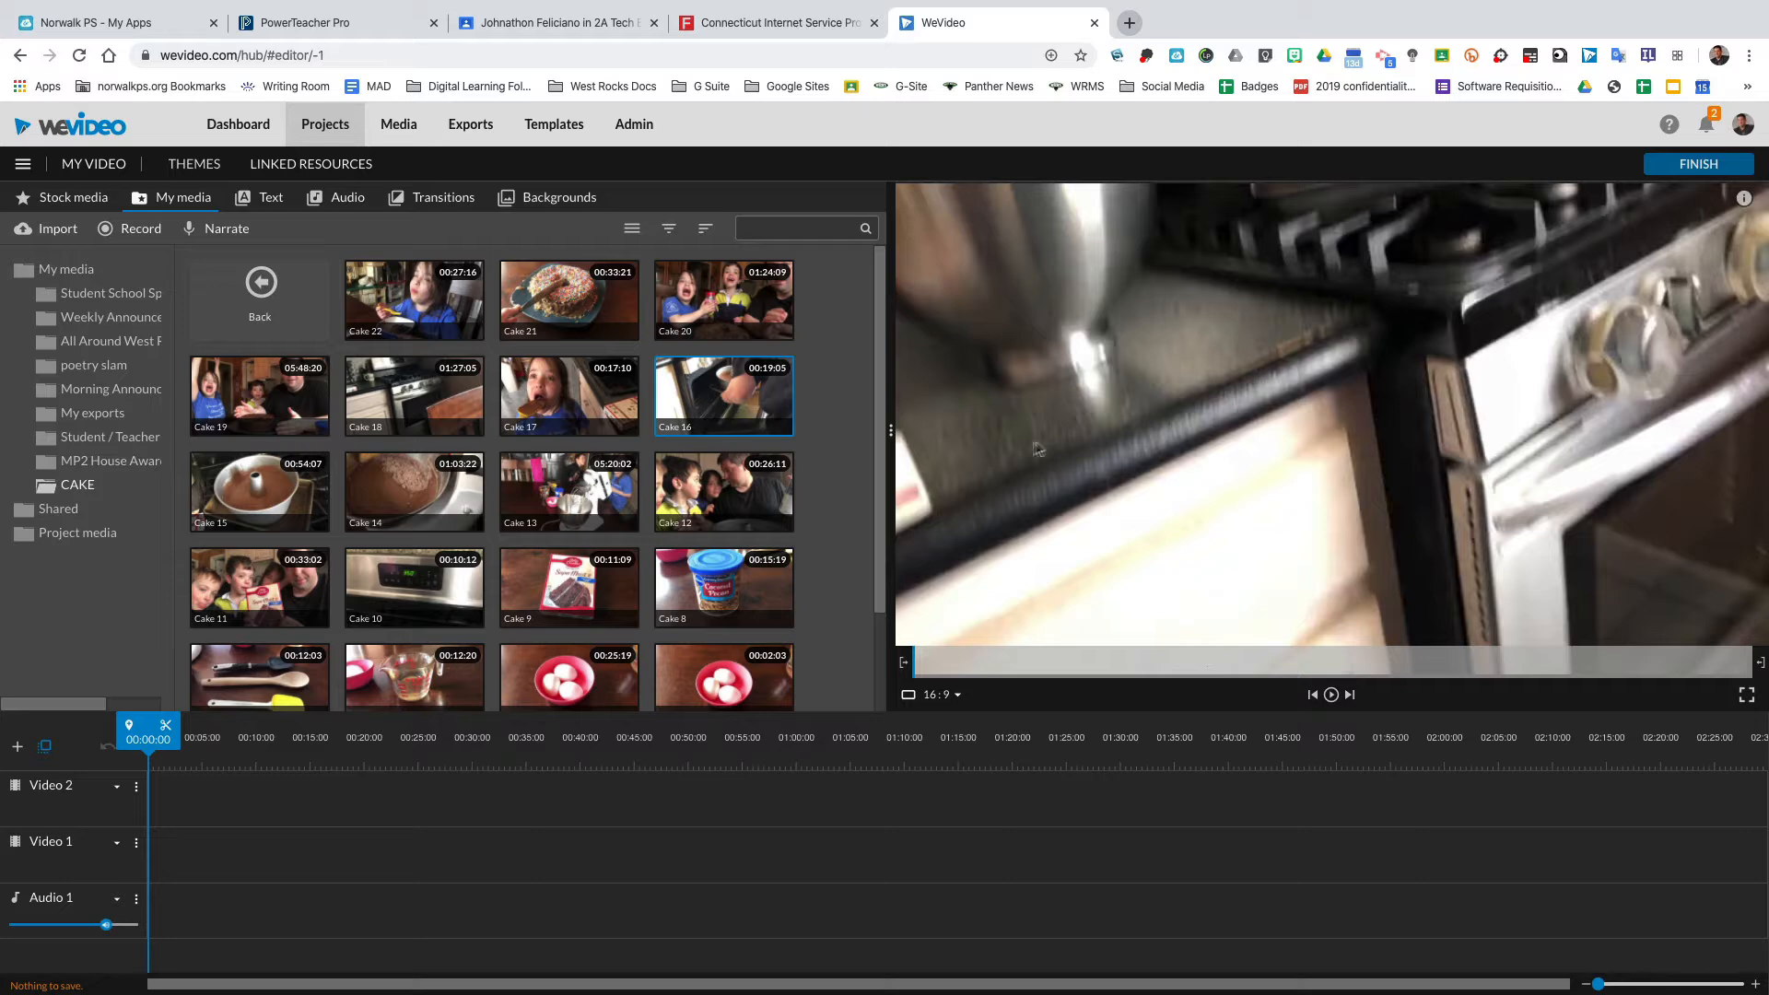
left_click(1331, 695)
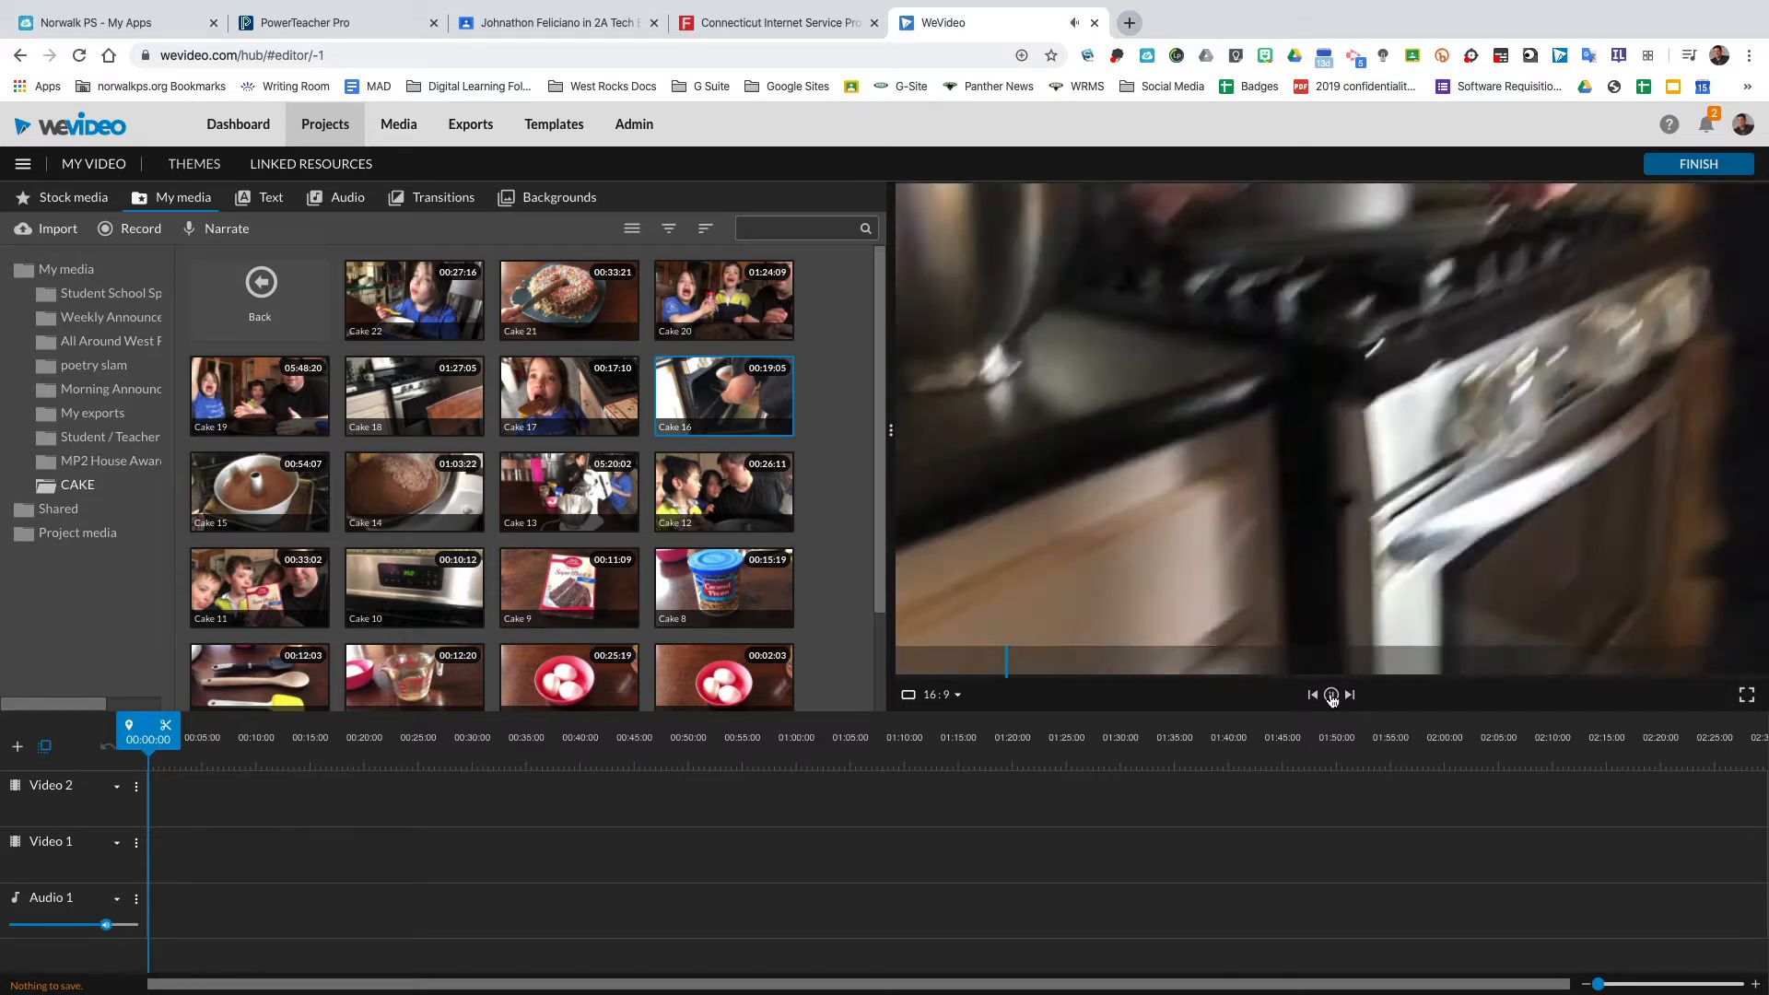
left_click(1331, 696)
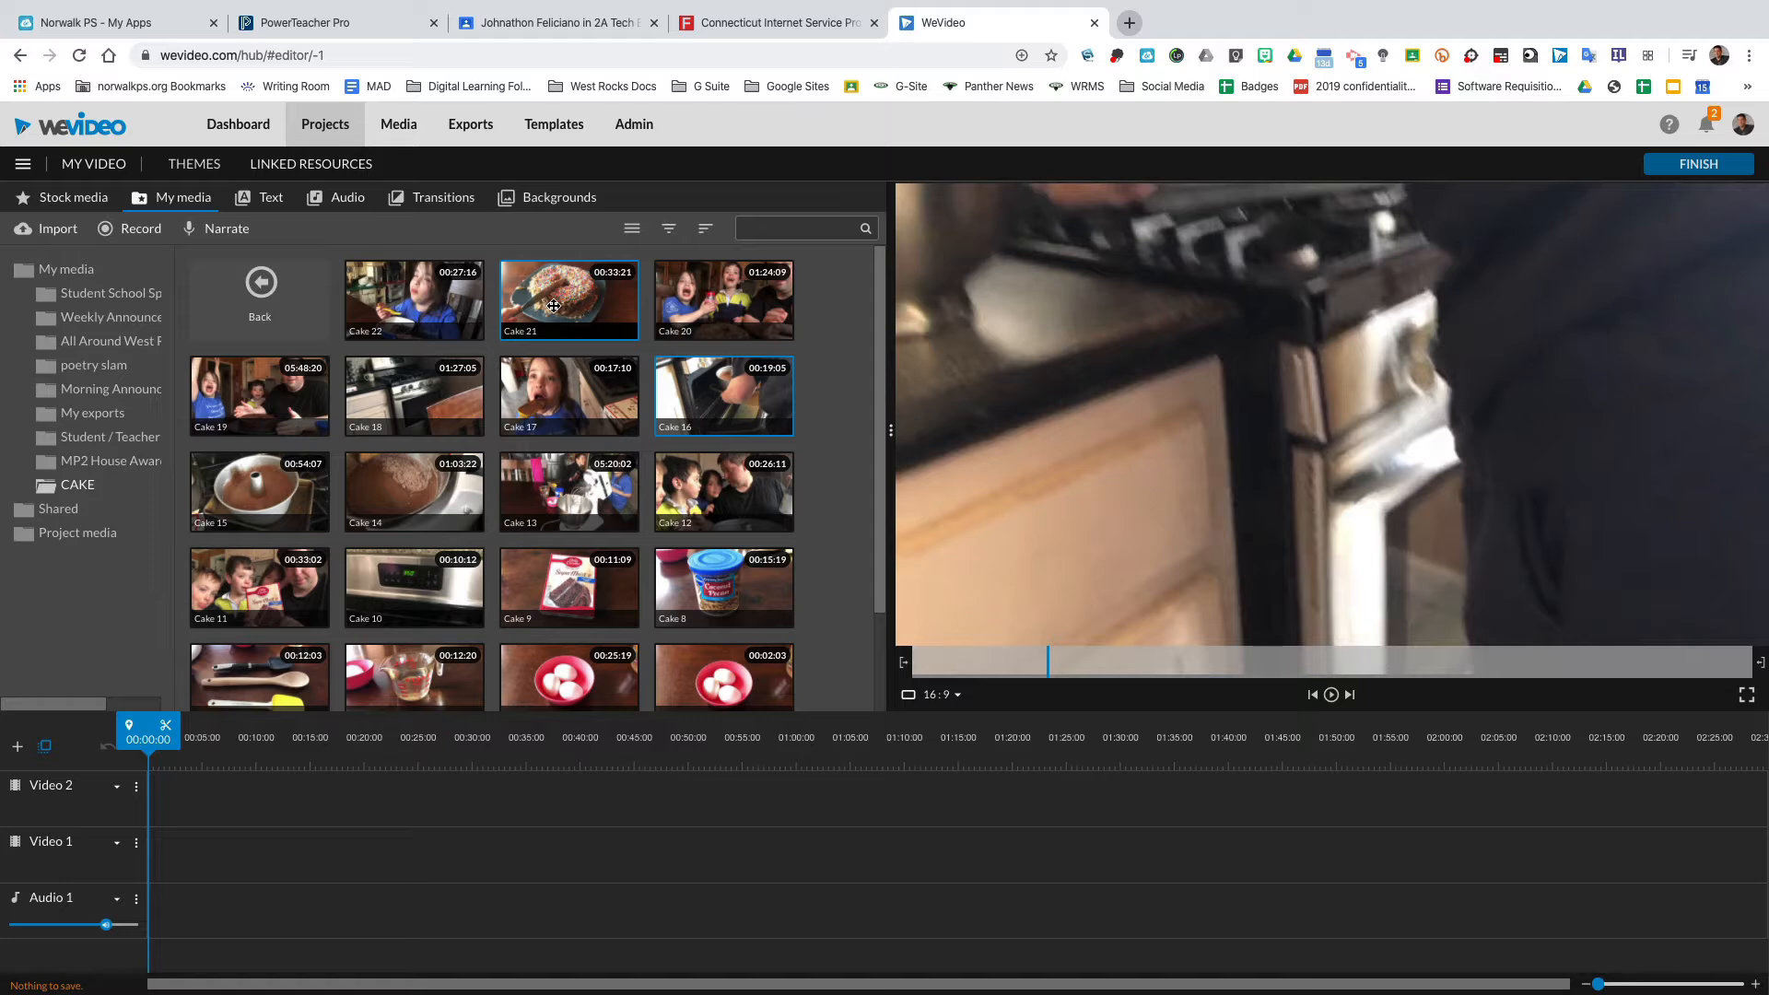
Add the Cake 1 clip and then the Cake 3 clip to the Video 1 track.
scroll(343, 642, "down", 2)
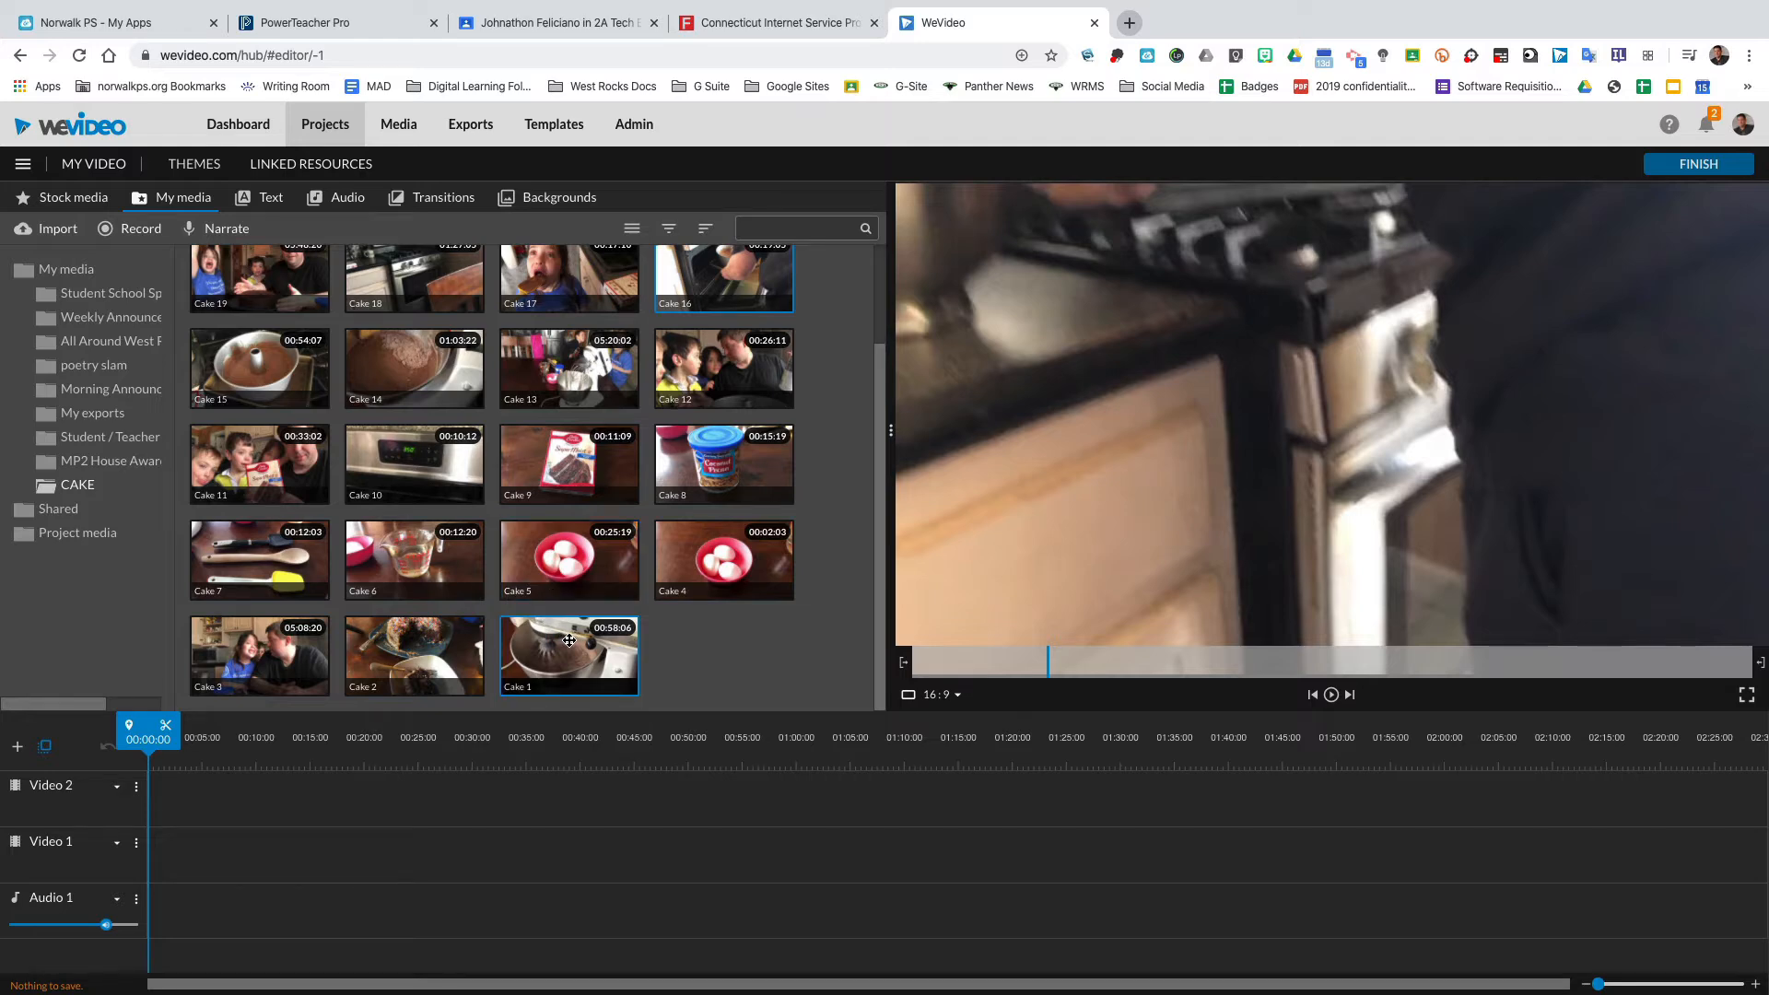
left_click_drag(570, 640, 553, 808)
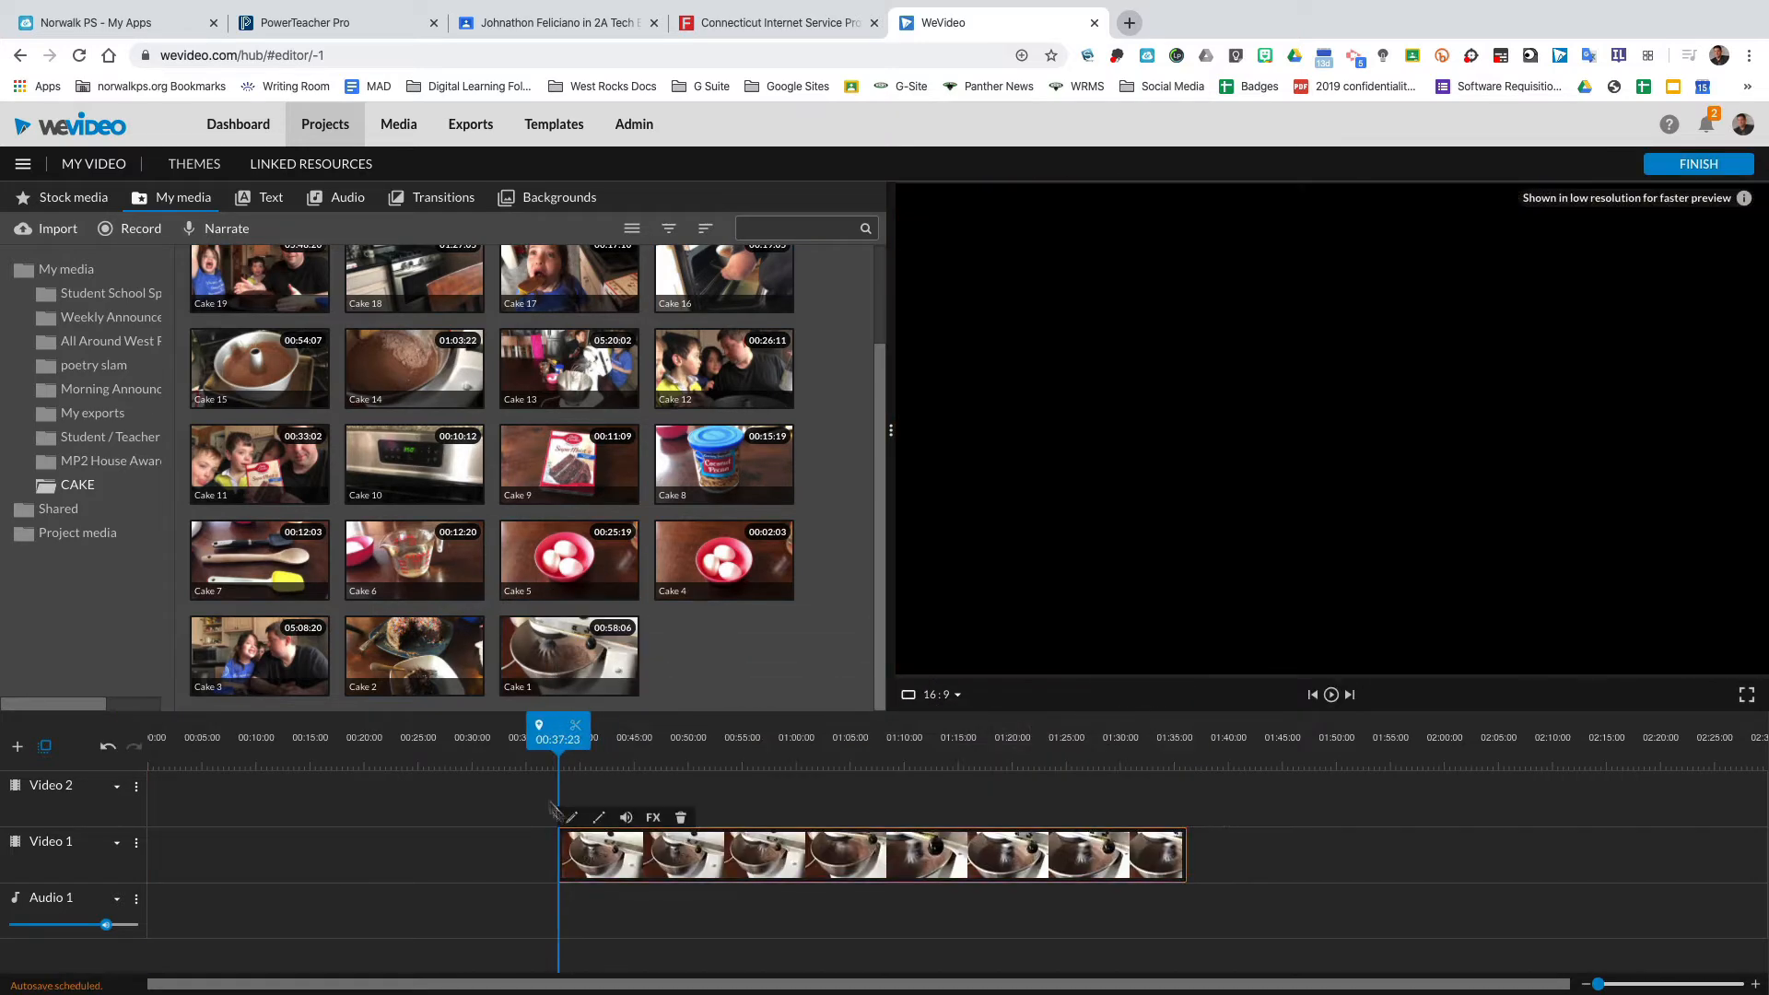
left_click(250, 644)
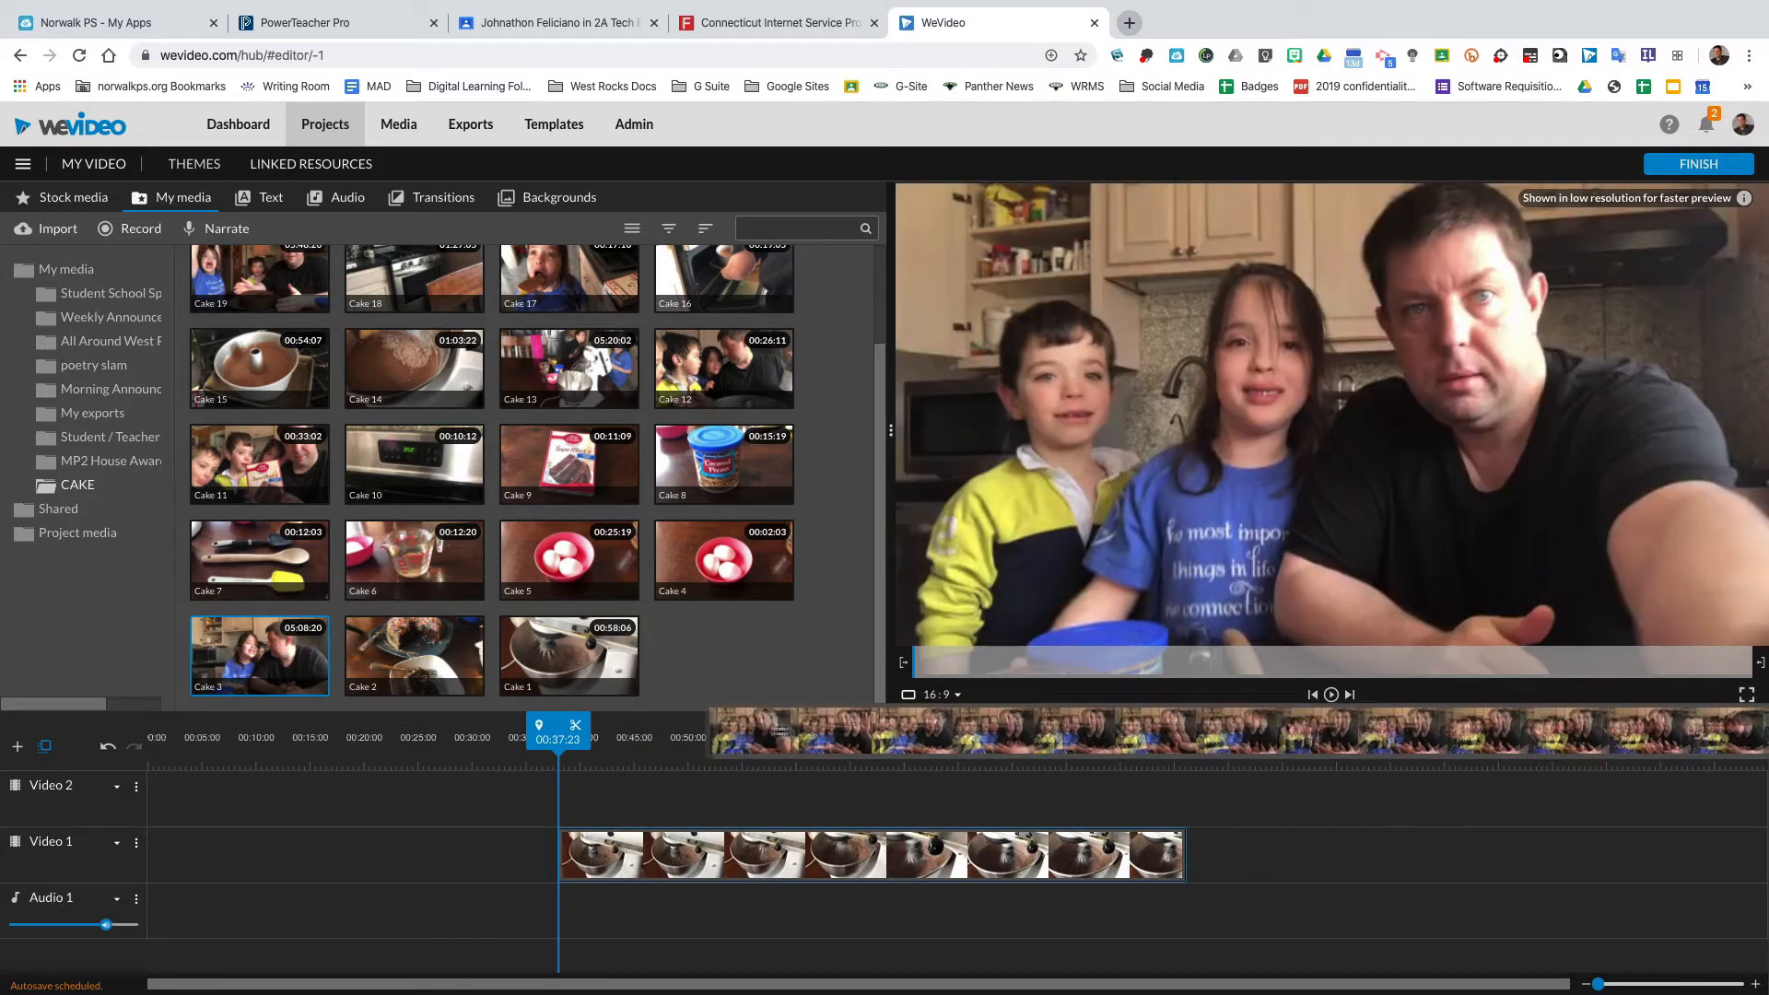
left_click_drag(778, 731, 1324, 848)
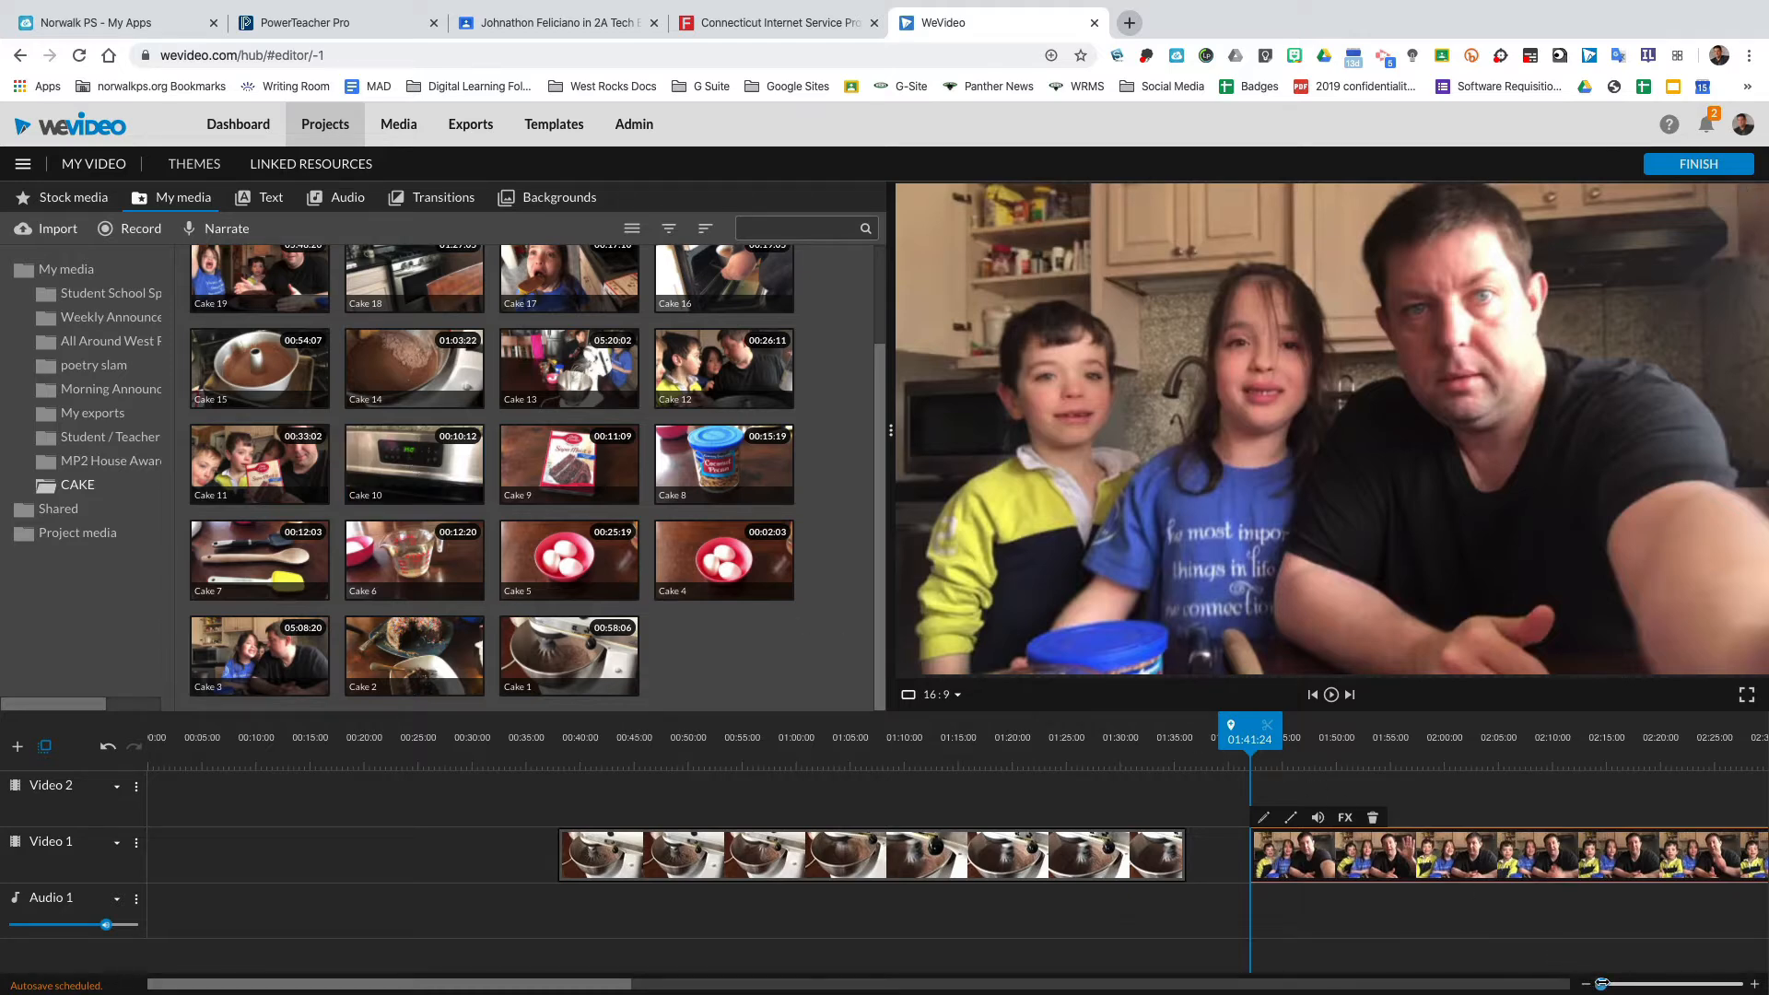
Move the Cake 3 clip left on the timeline so it starts at about 01:36:16.
left_click_drag(1602, 984, 1635, 984)
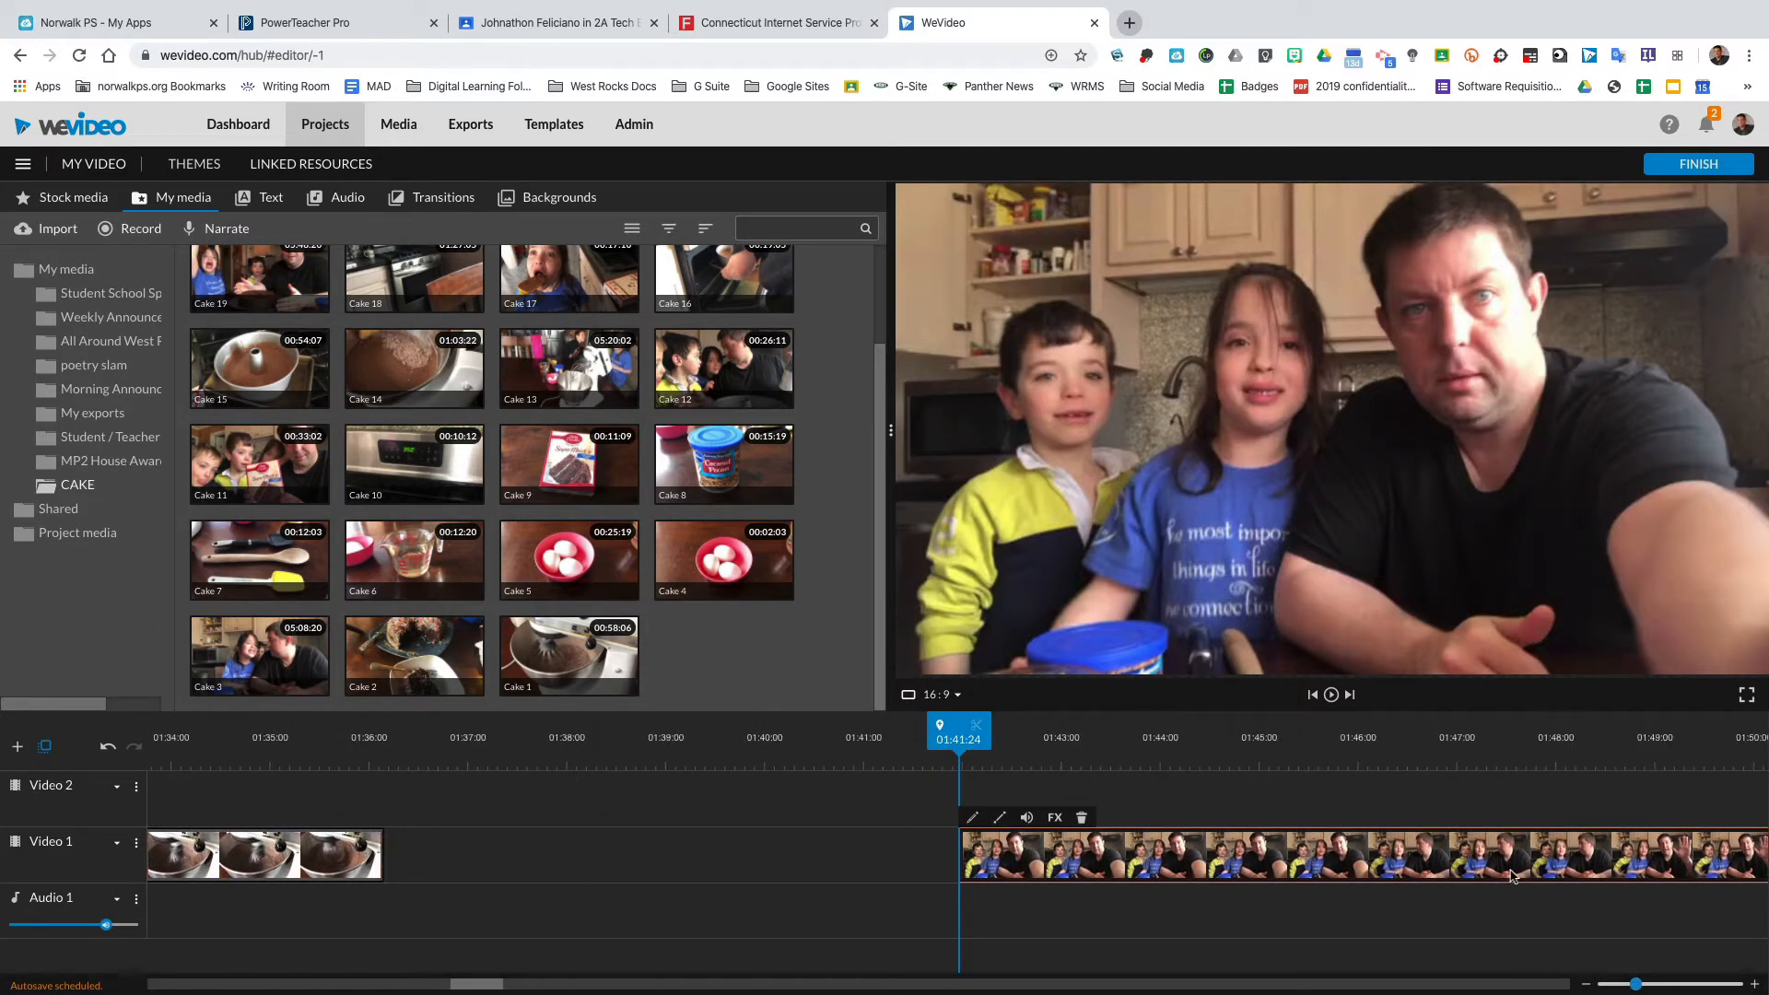
left_click_drag(1511, 875, 1078, 876)
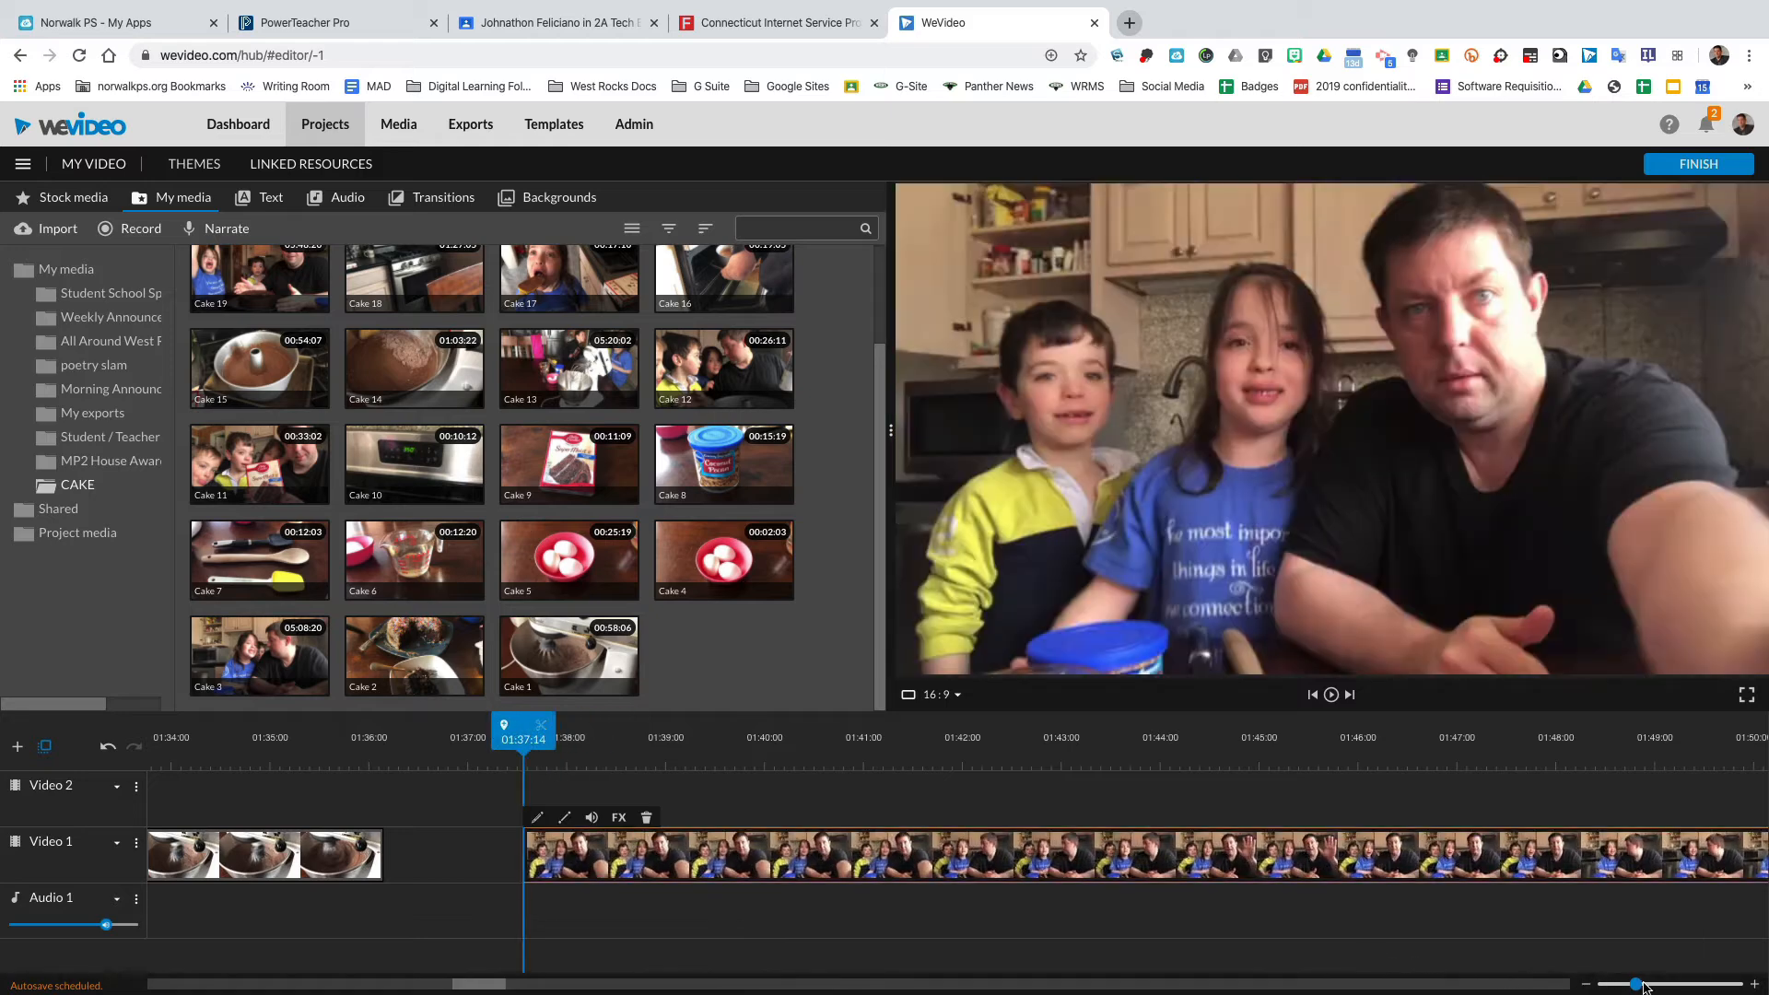
left_click_drag(1645, 983, 1676, 984)
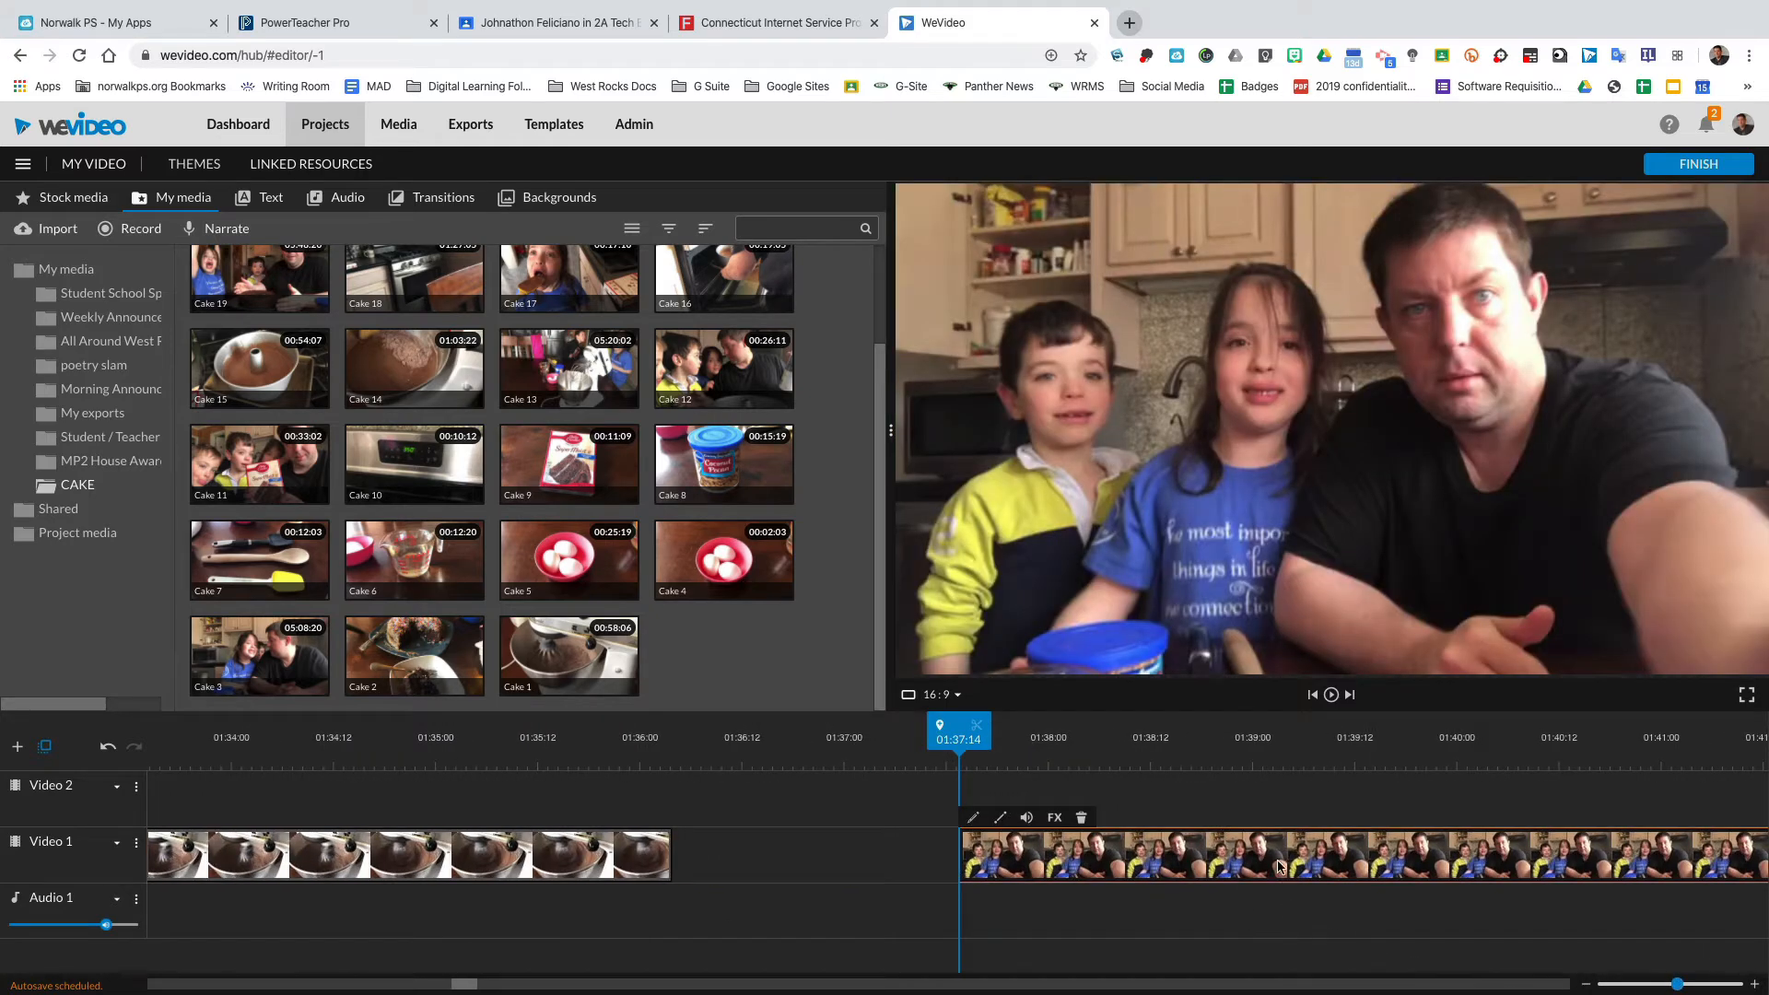
left_click_drag(1279, 866, 1096, 864)
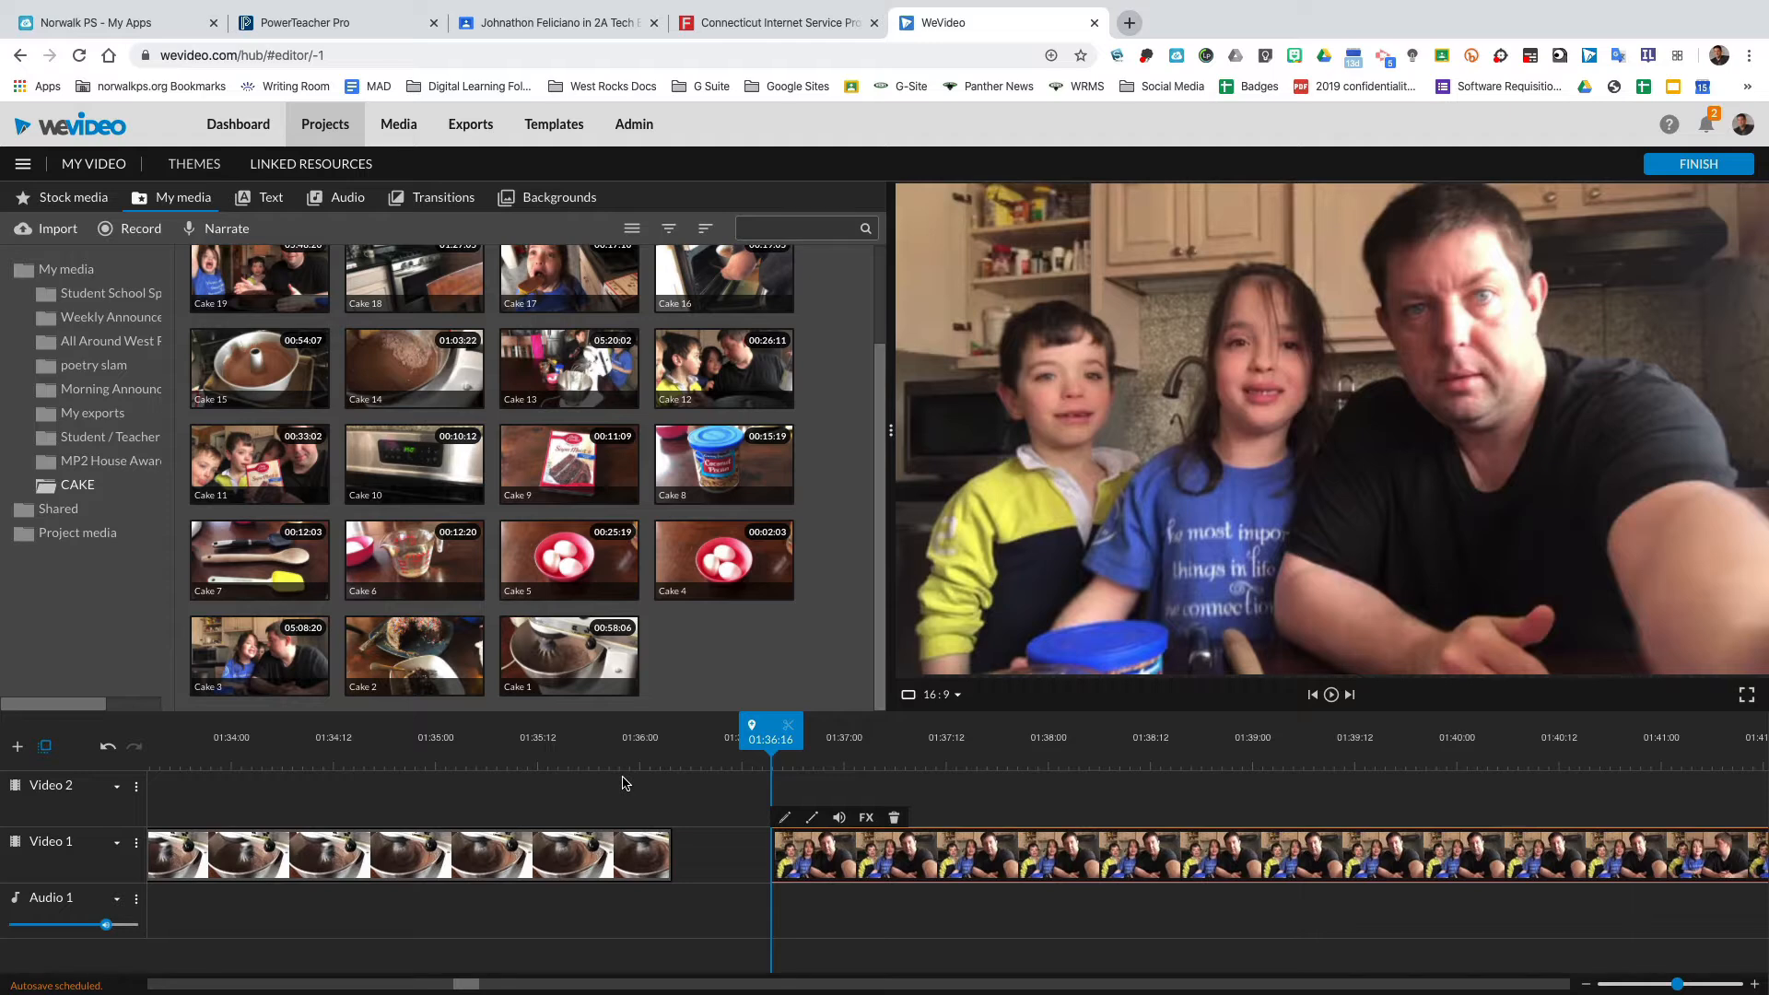
Zoom the page out and scrub the playhead across the assembled timeline.
key("ctrl+minus")
key("ctrl+minus")
key("ctrl+minus")
key("ctrl+minus")
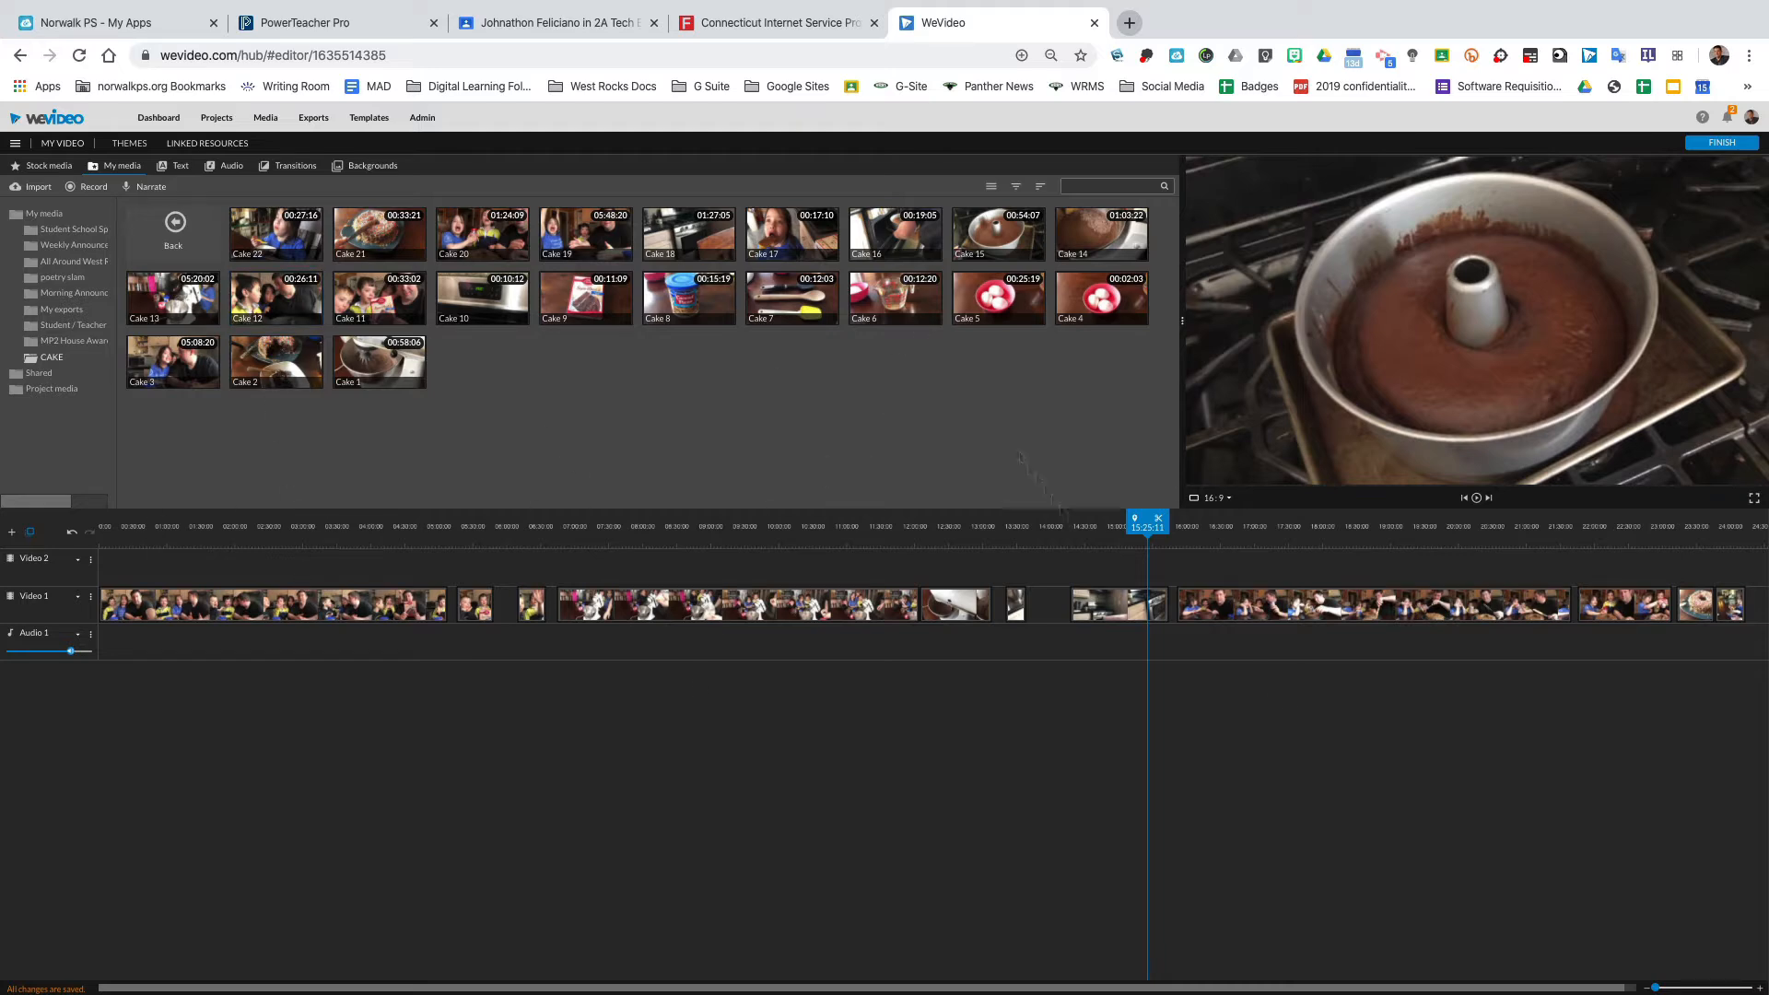
left_click_drag(1655, 989, 1651, 989)
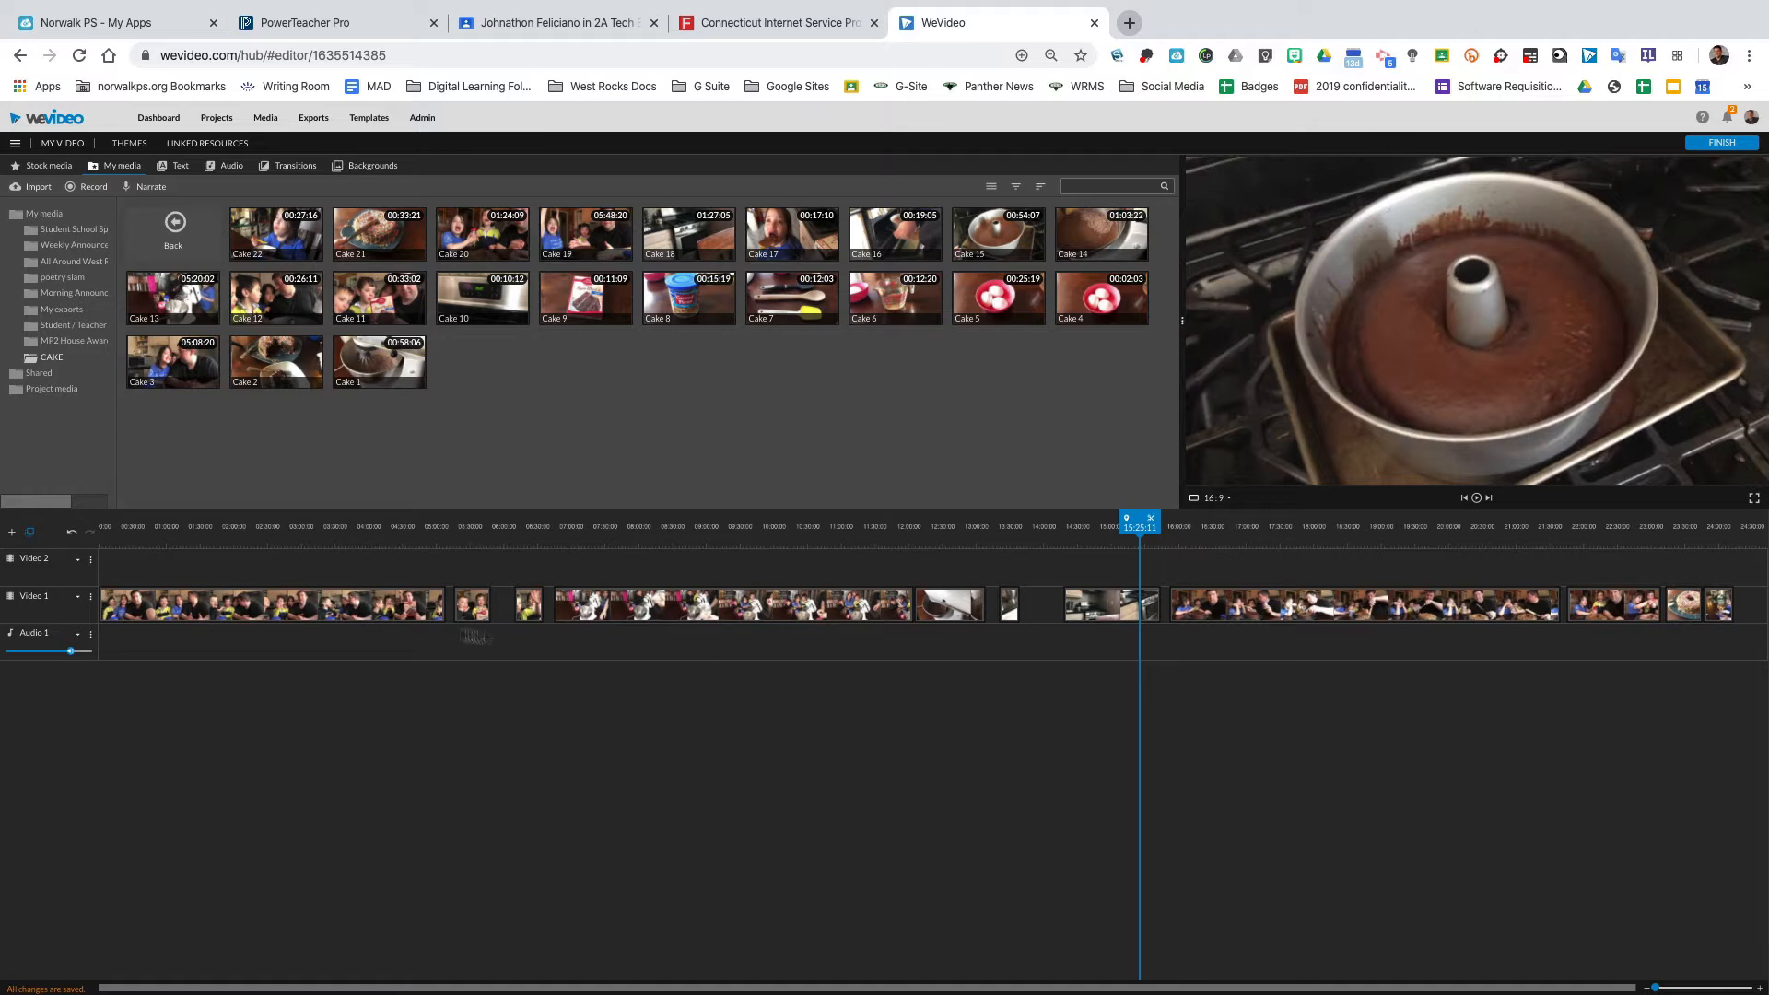
left_click_drag(250, 527, 341, 539)
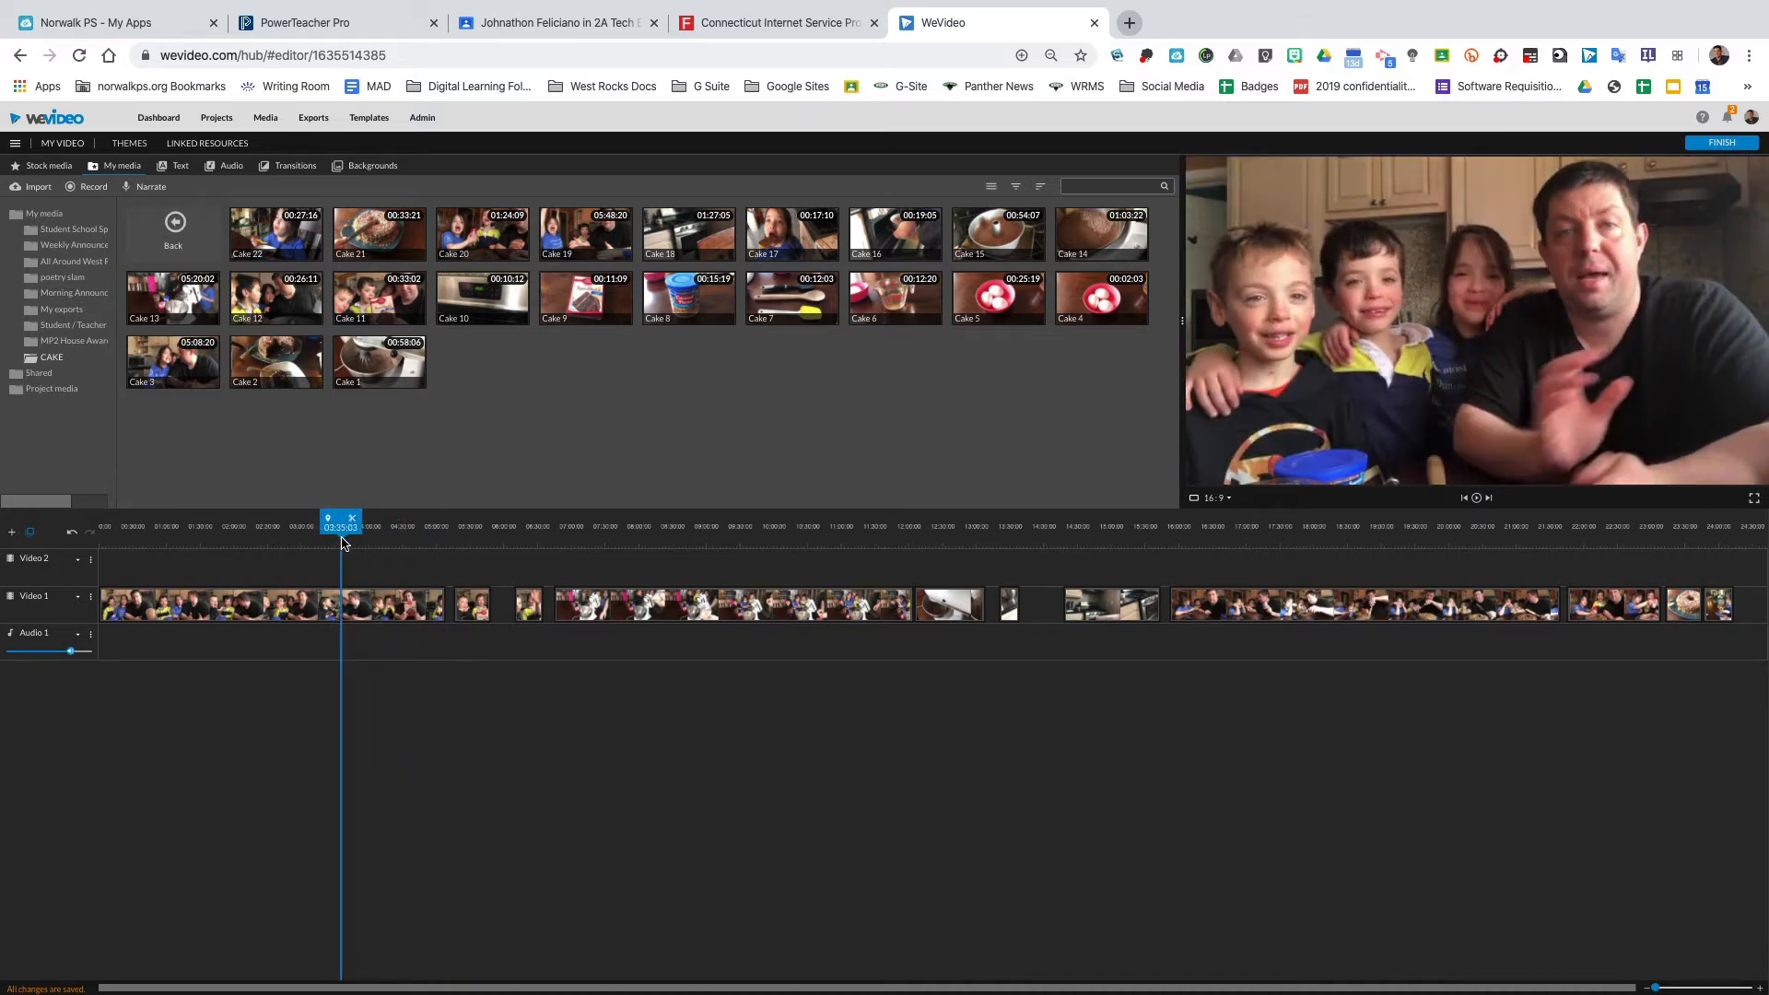
left_click_drag(340, 539, 677, 532)
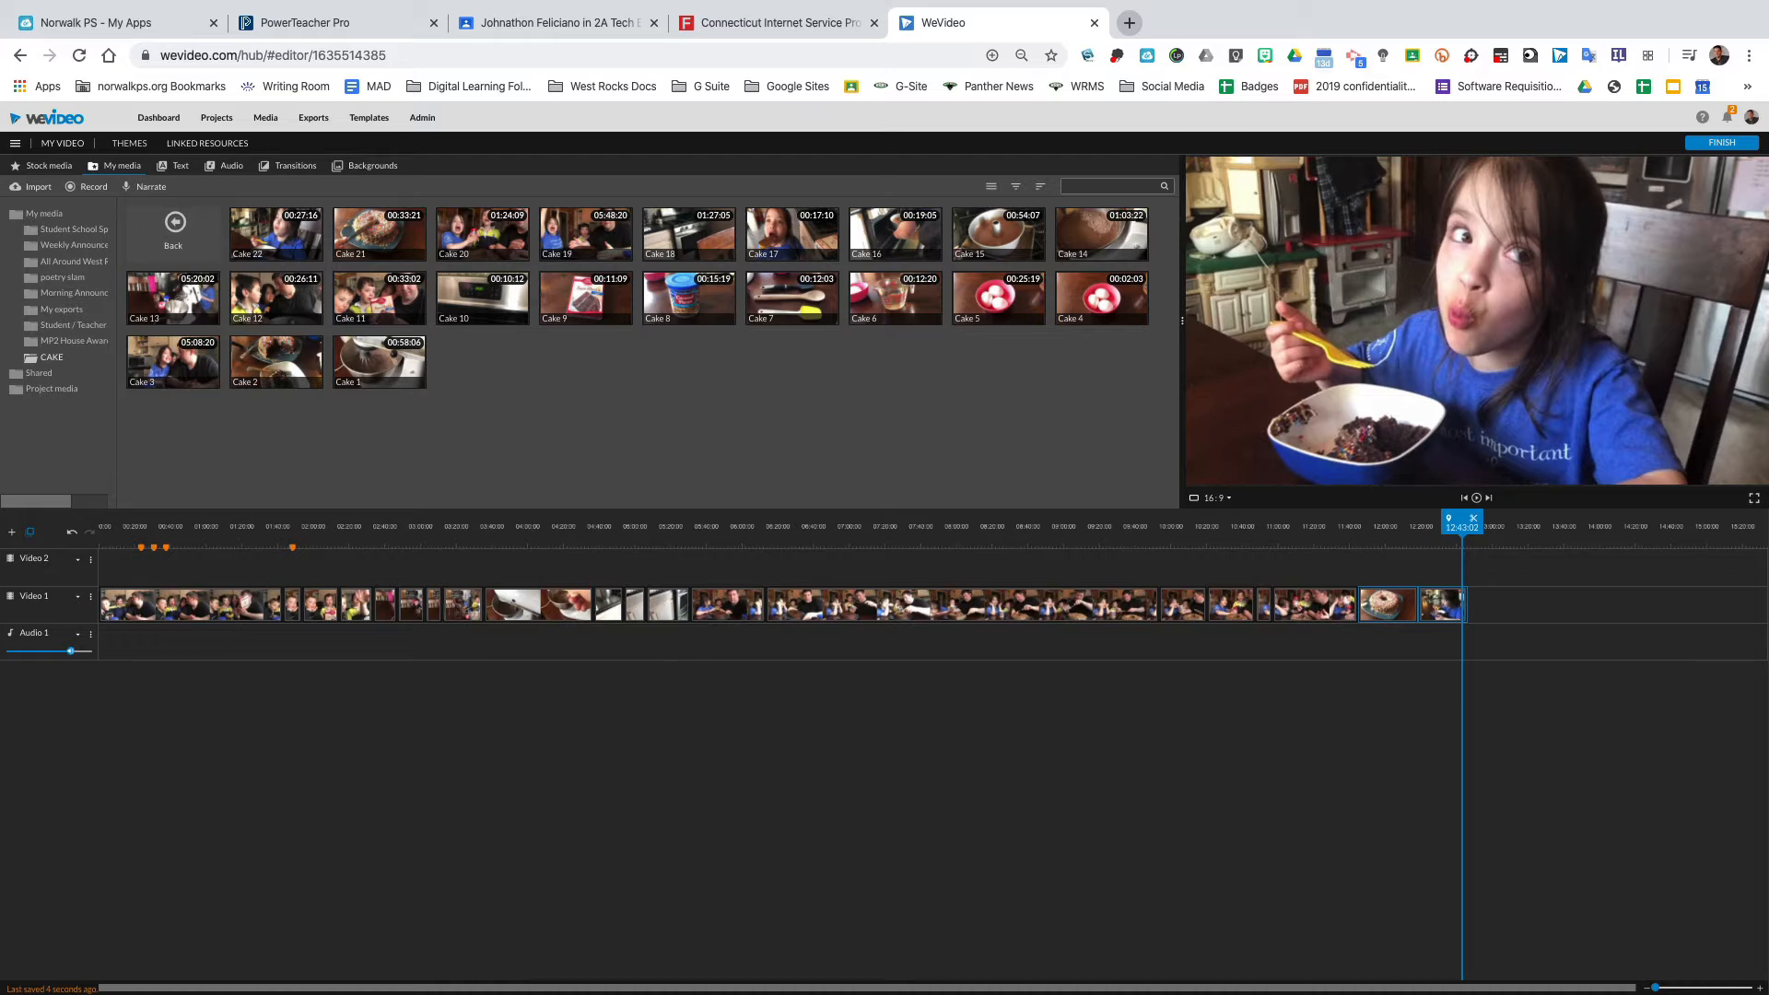
Select several clips on the Video 1 track to preview them.
left_click(191, 608)
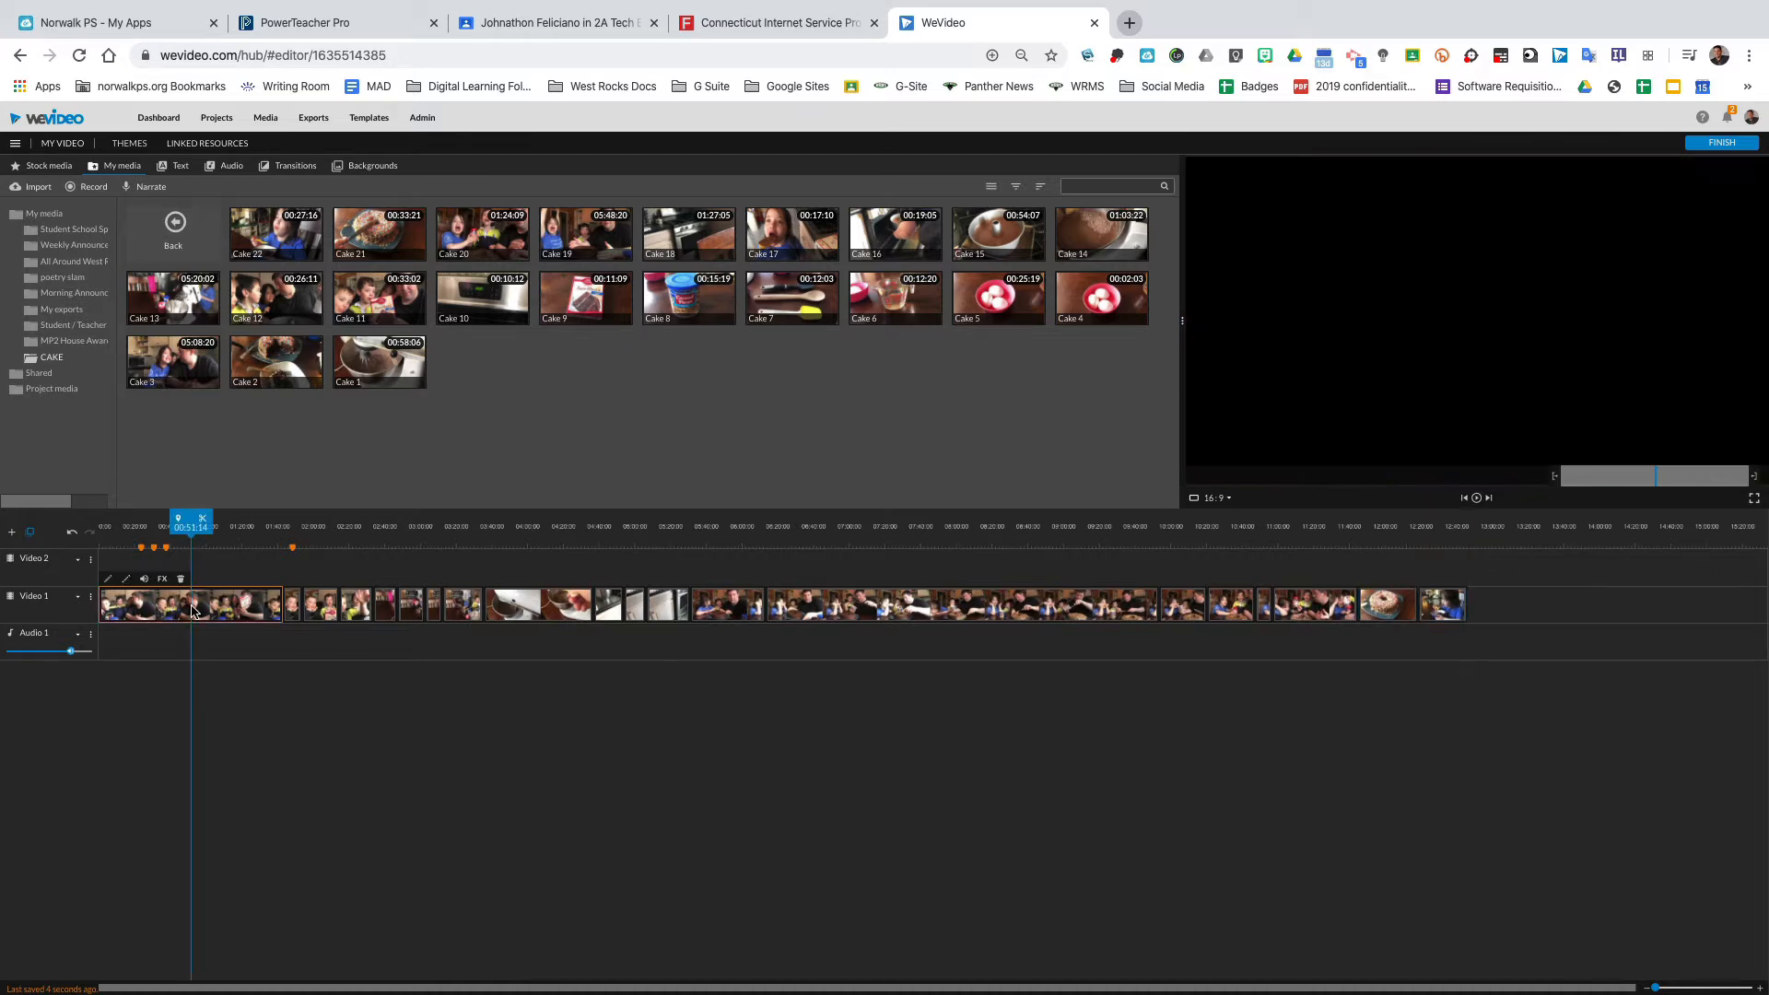
left_click(296, 610)
left_click(343, 611)
left_click(342, 611)
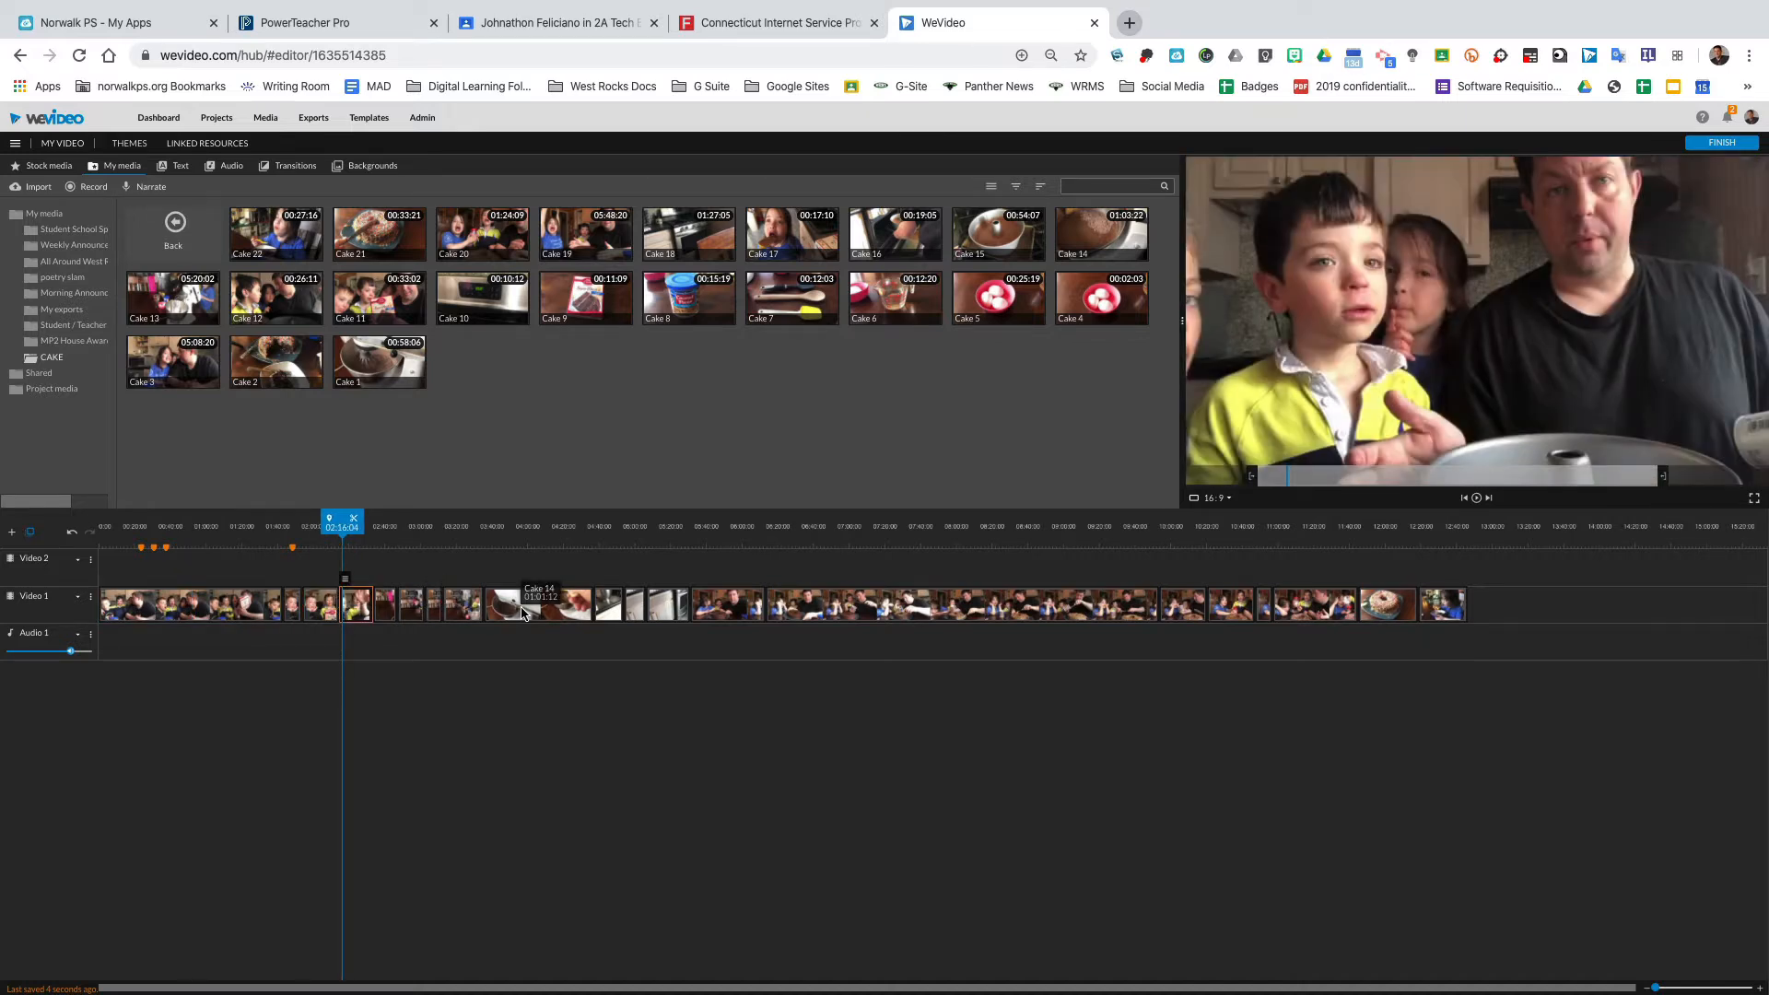
left_click(562, 611)
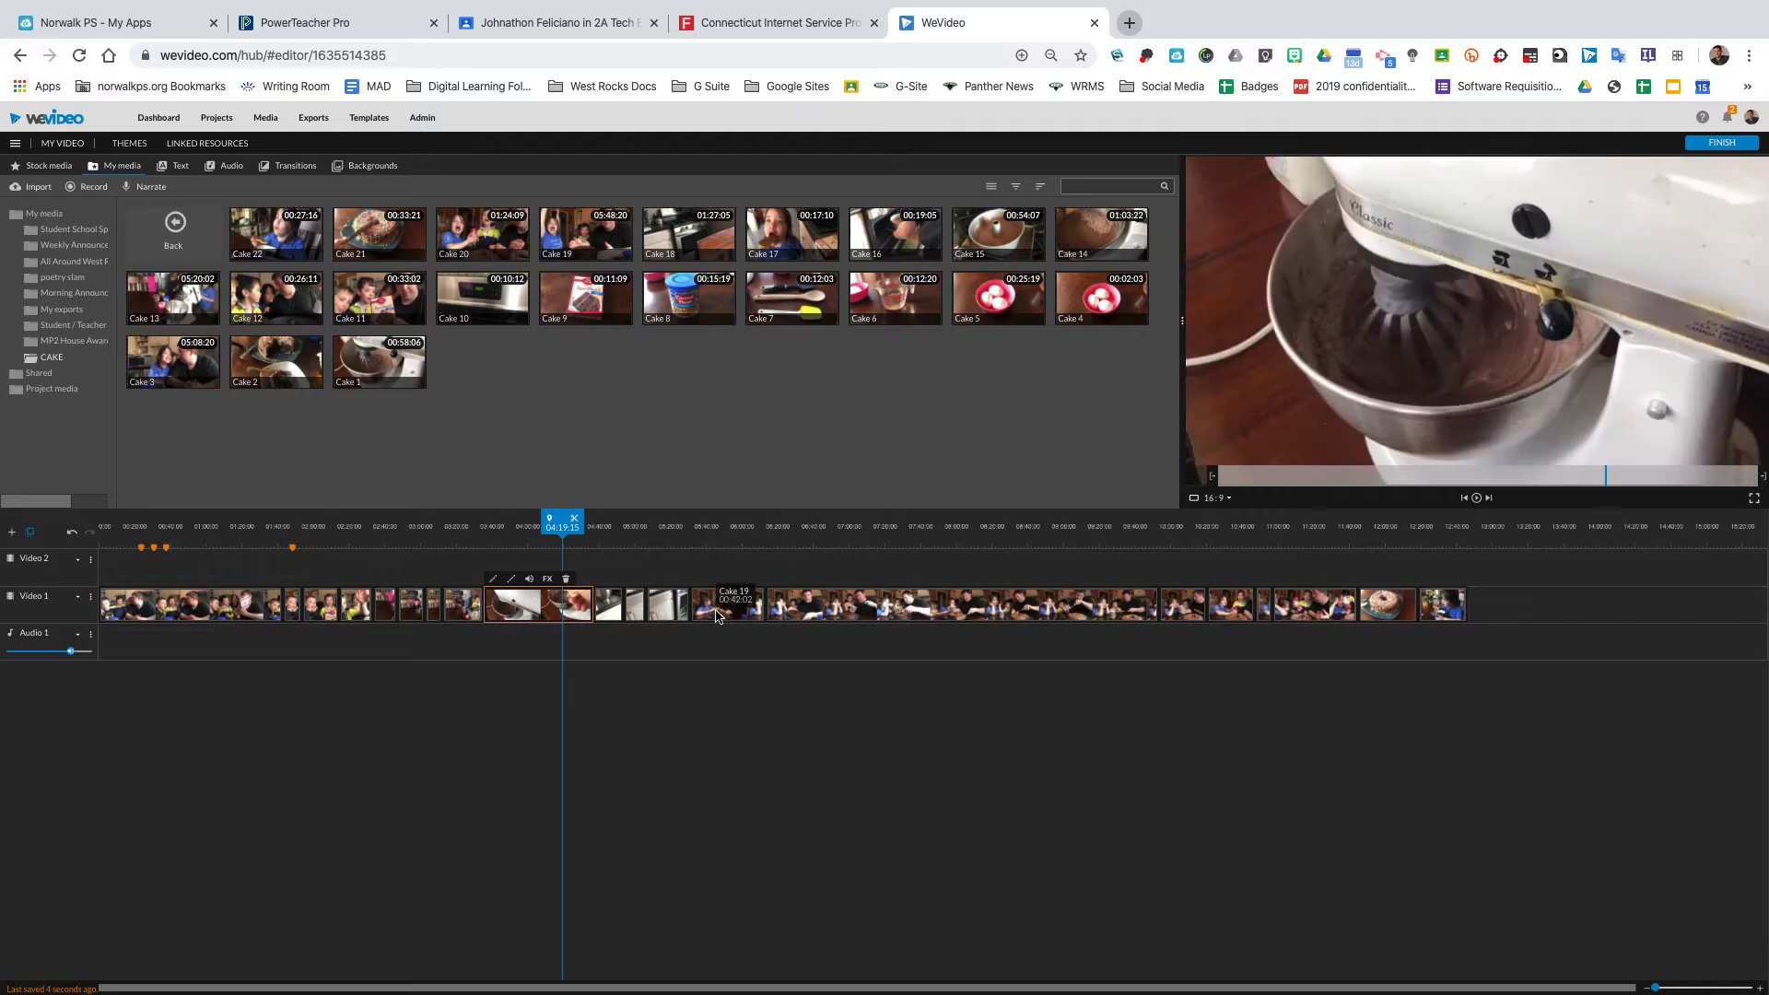
Open the markers above the Video 2 track to read their comments.
left_click(142, 550)
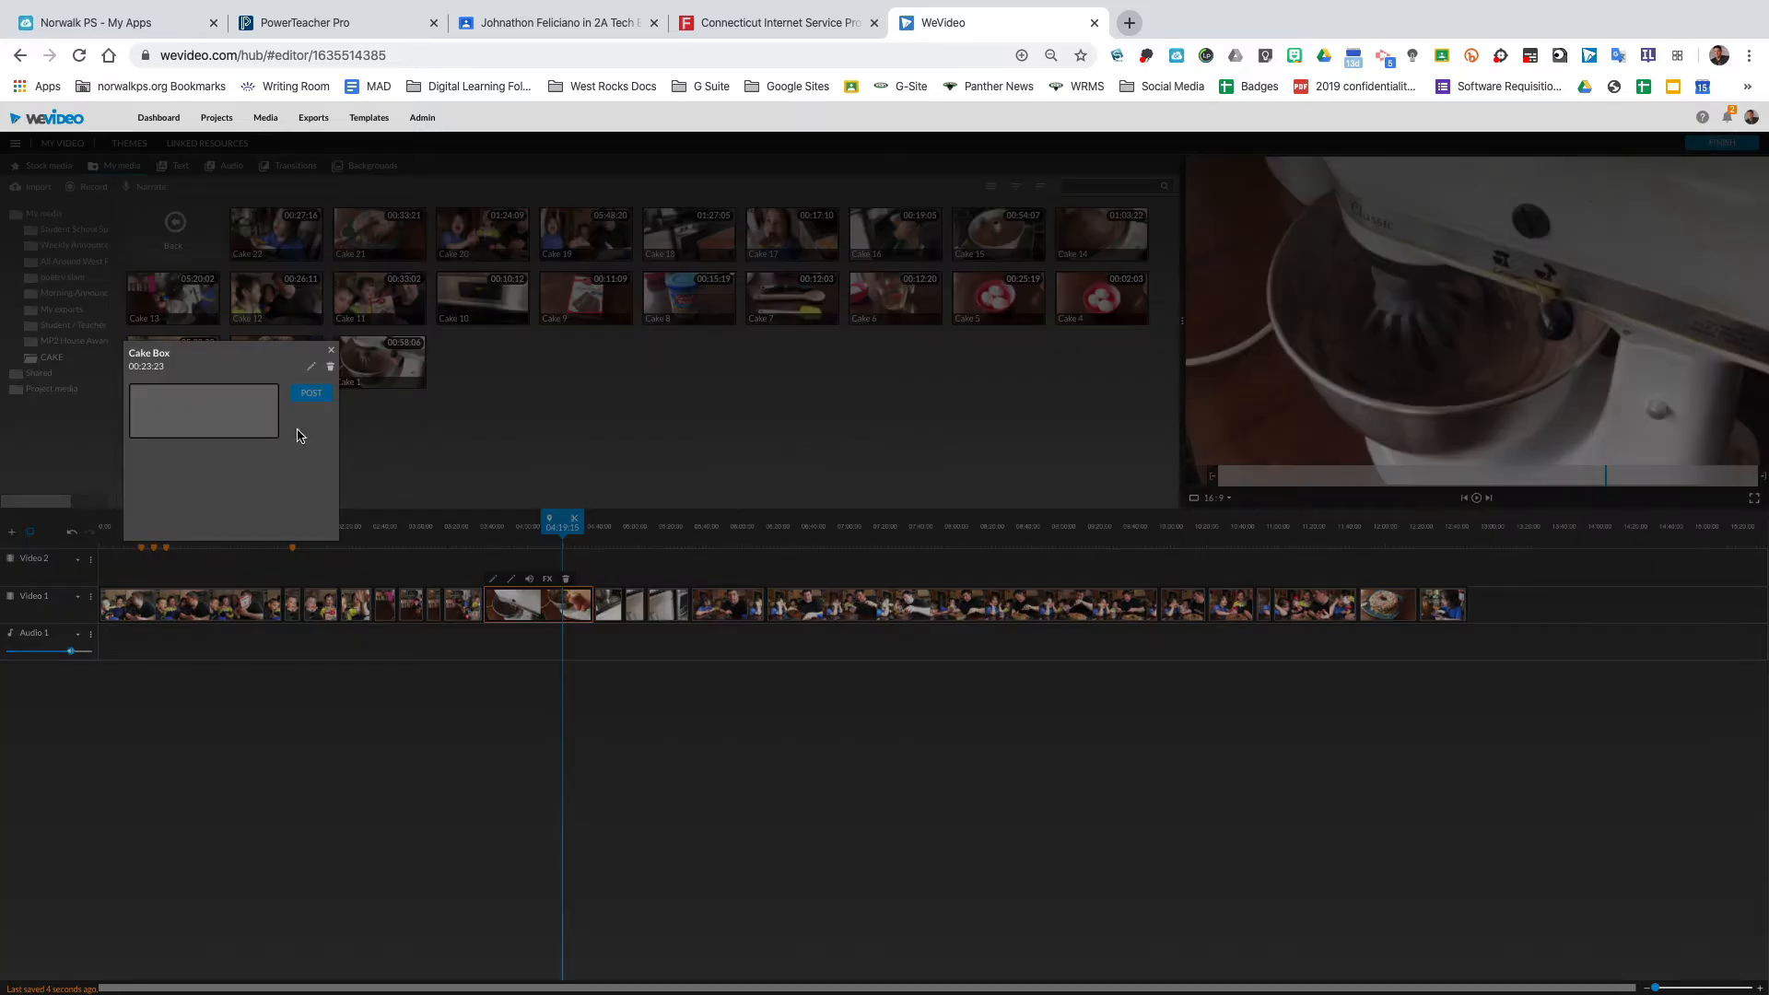
left_click(163, 552)
left_click(166, 550)
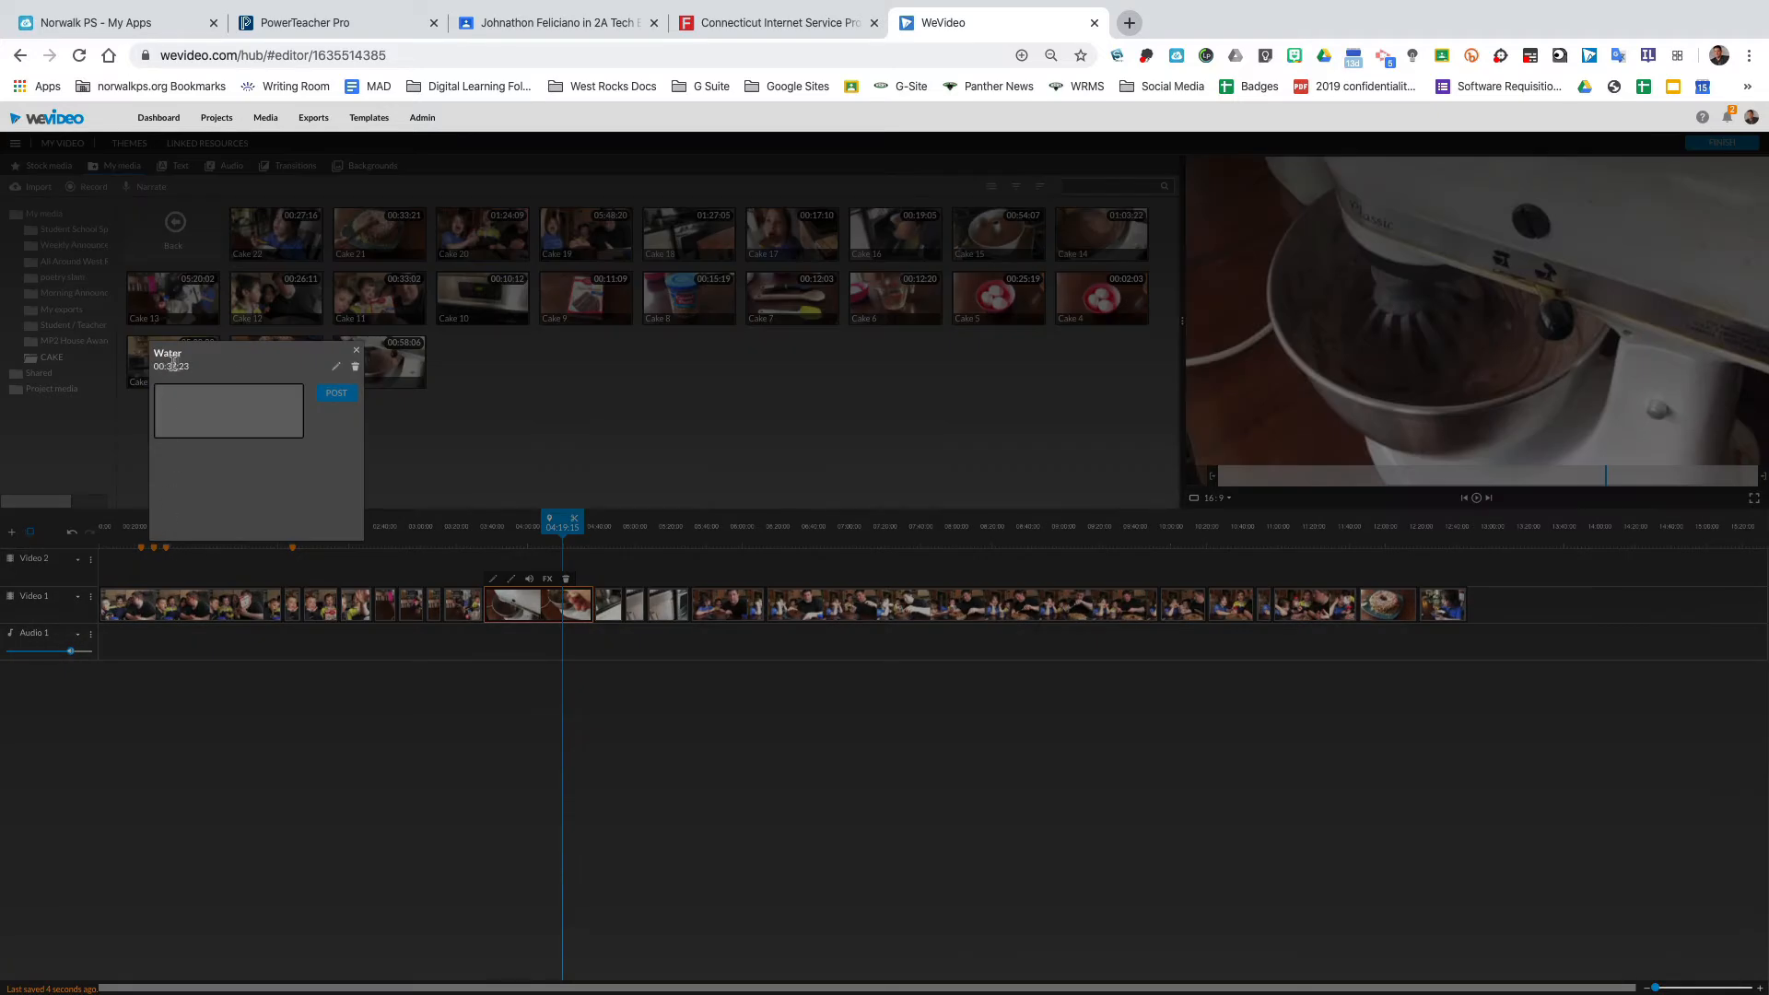
left_click(359, 354)
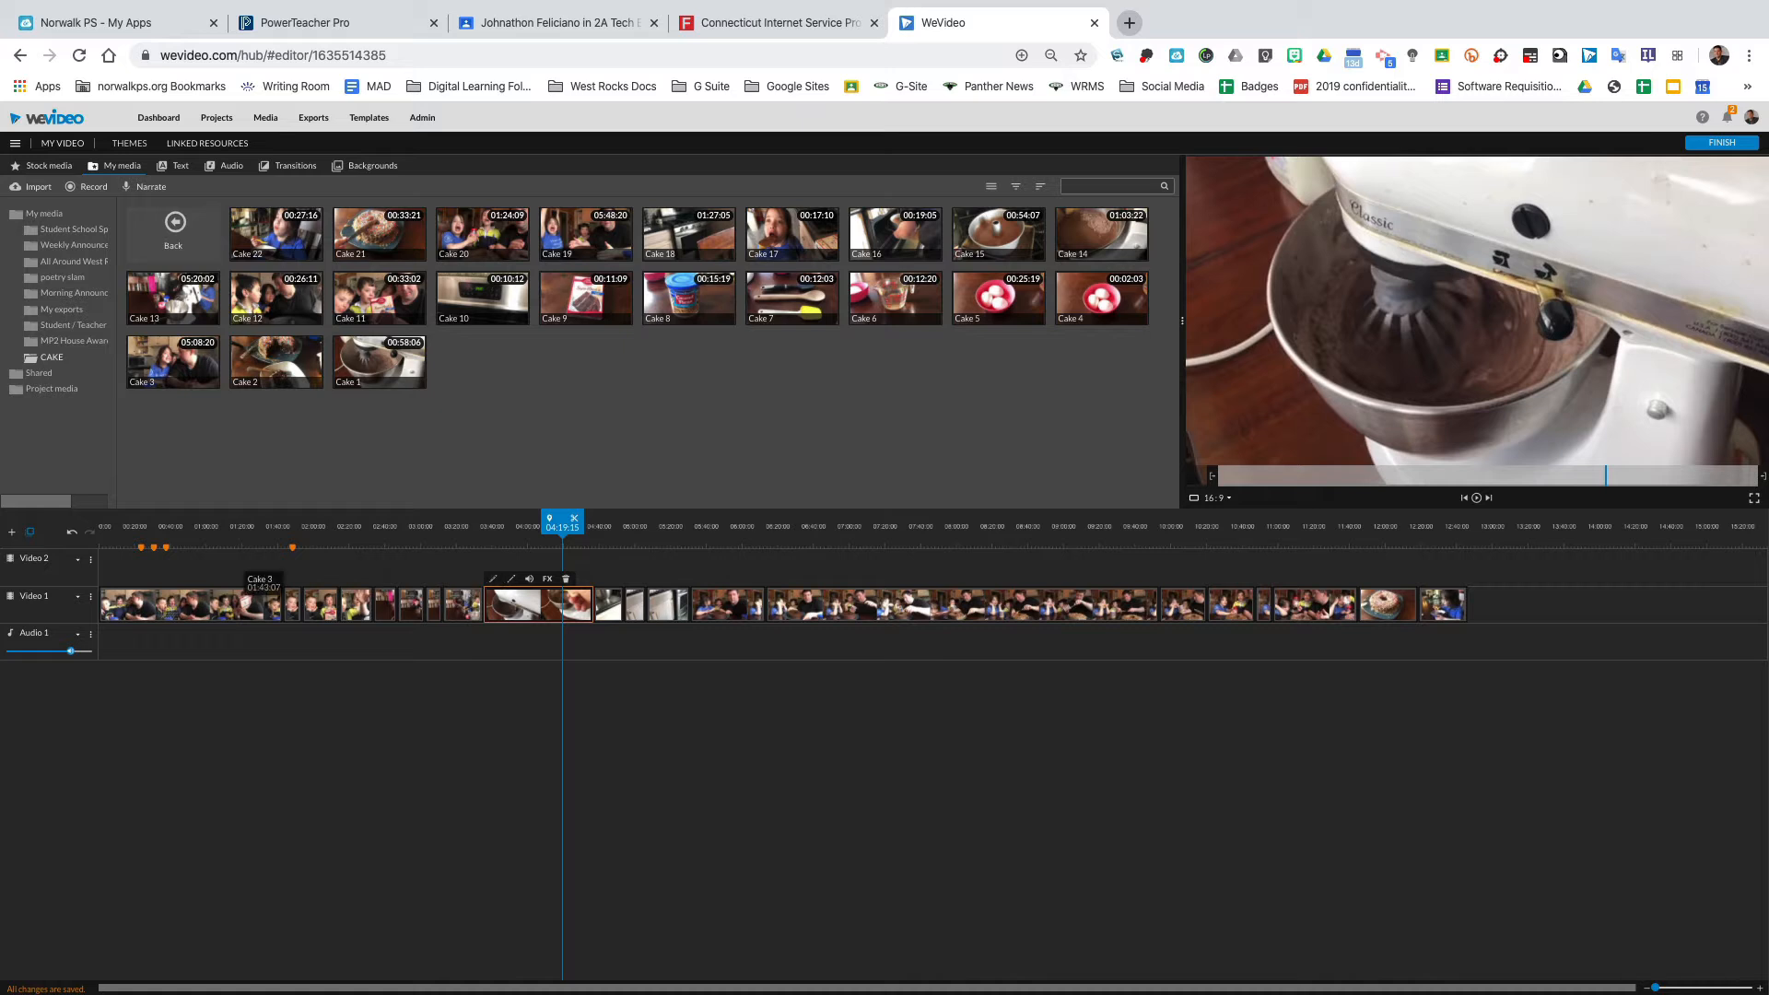
Zoom into the start of the timeline and review the Cake Box marker comment.
left_click(141, 549)
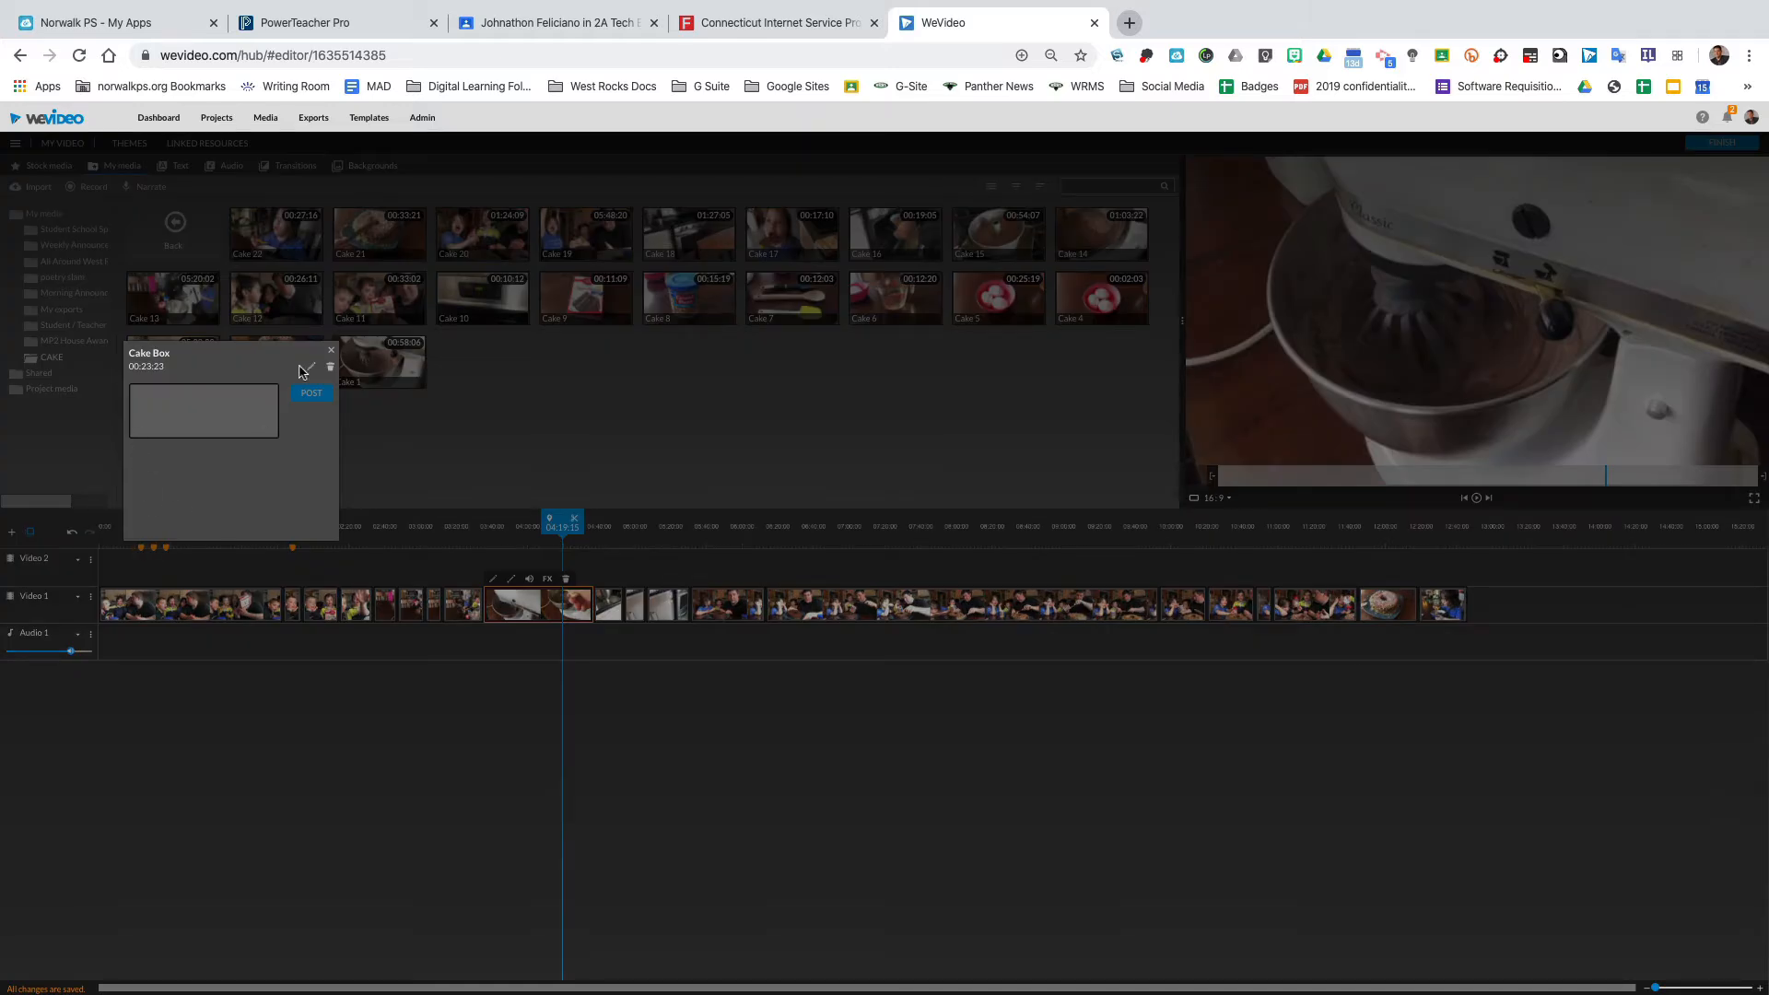
left_click(332, 354)
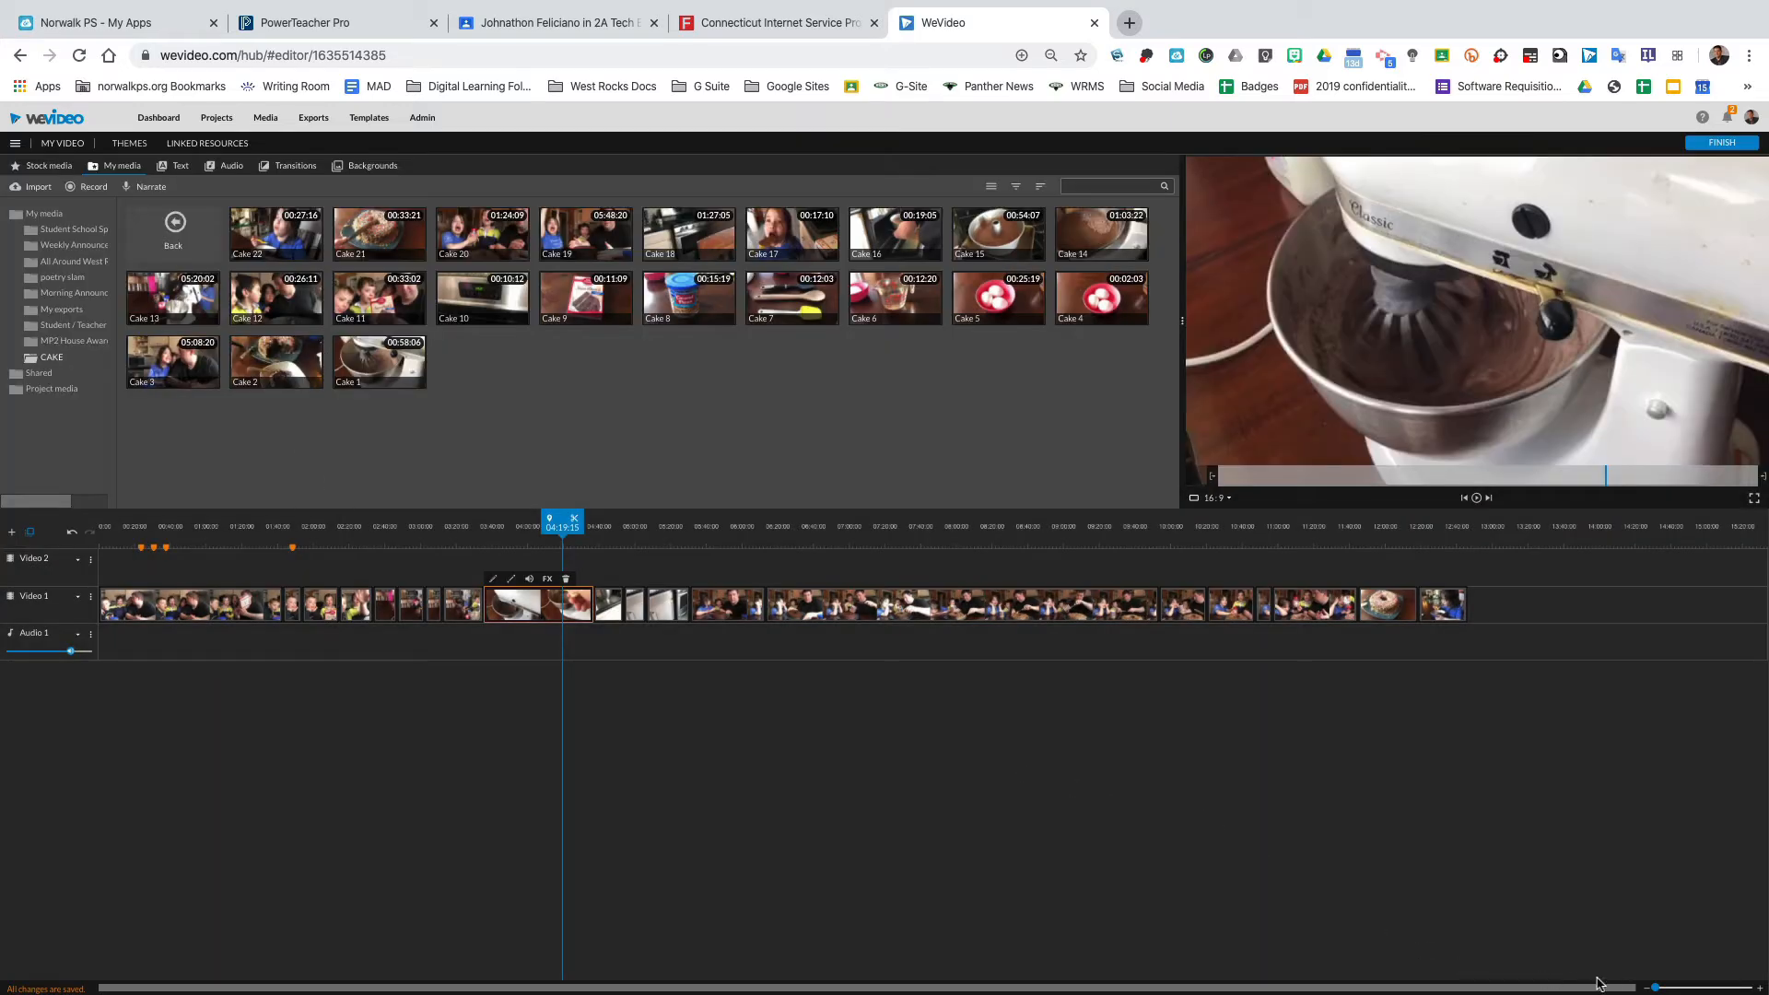
left_click_drag(1658, 987, 1657, 990)
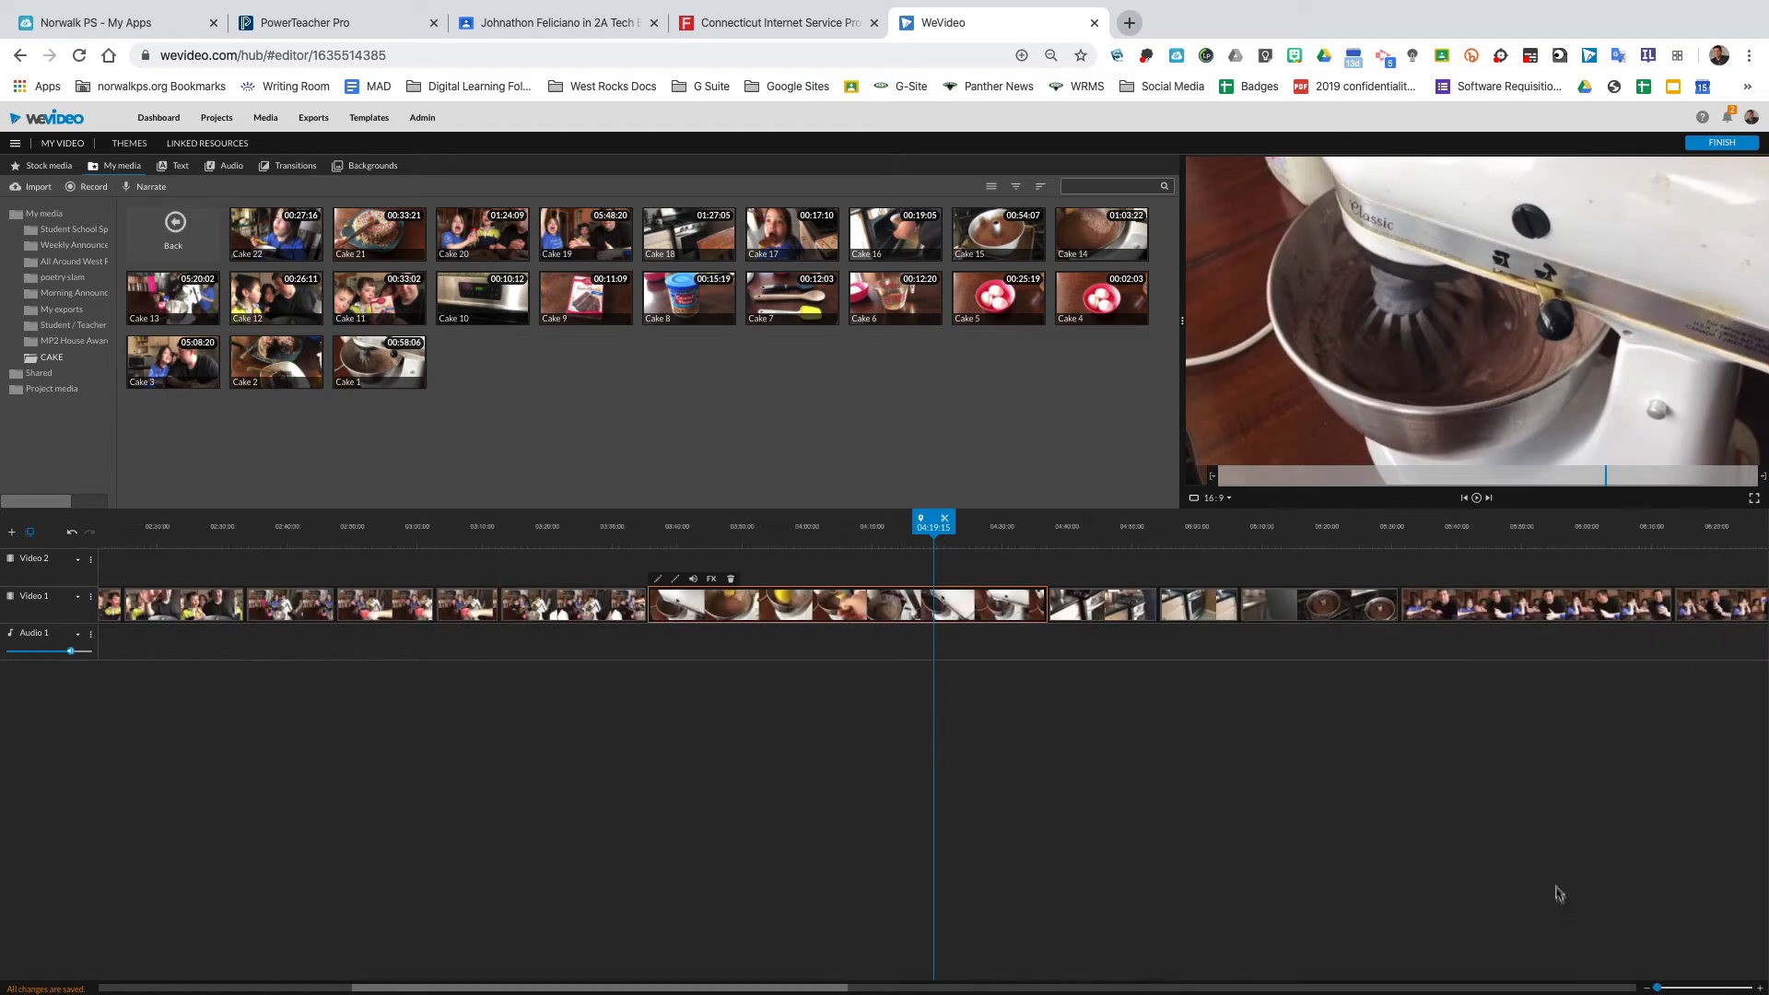
left_click_drag(833, 989, 488, 983)
left_click(256, 556)
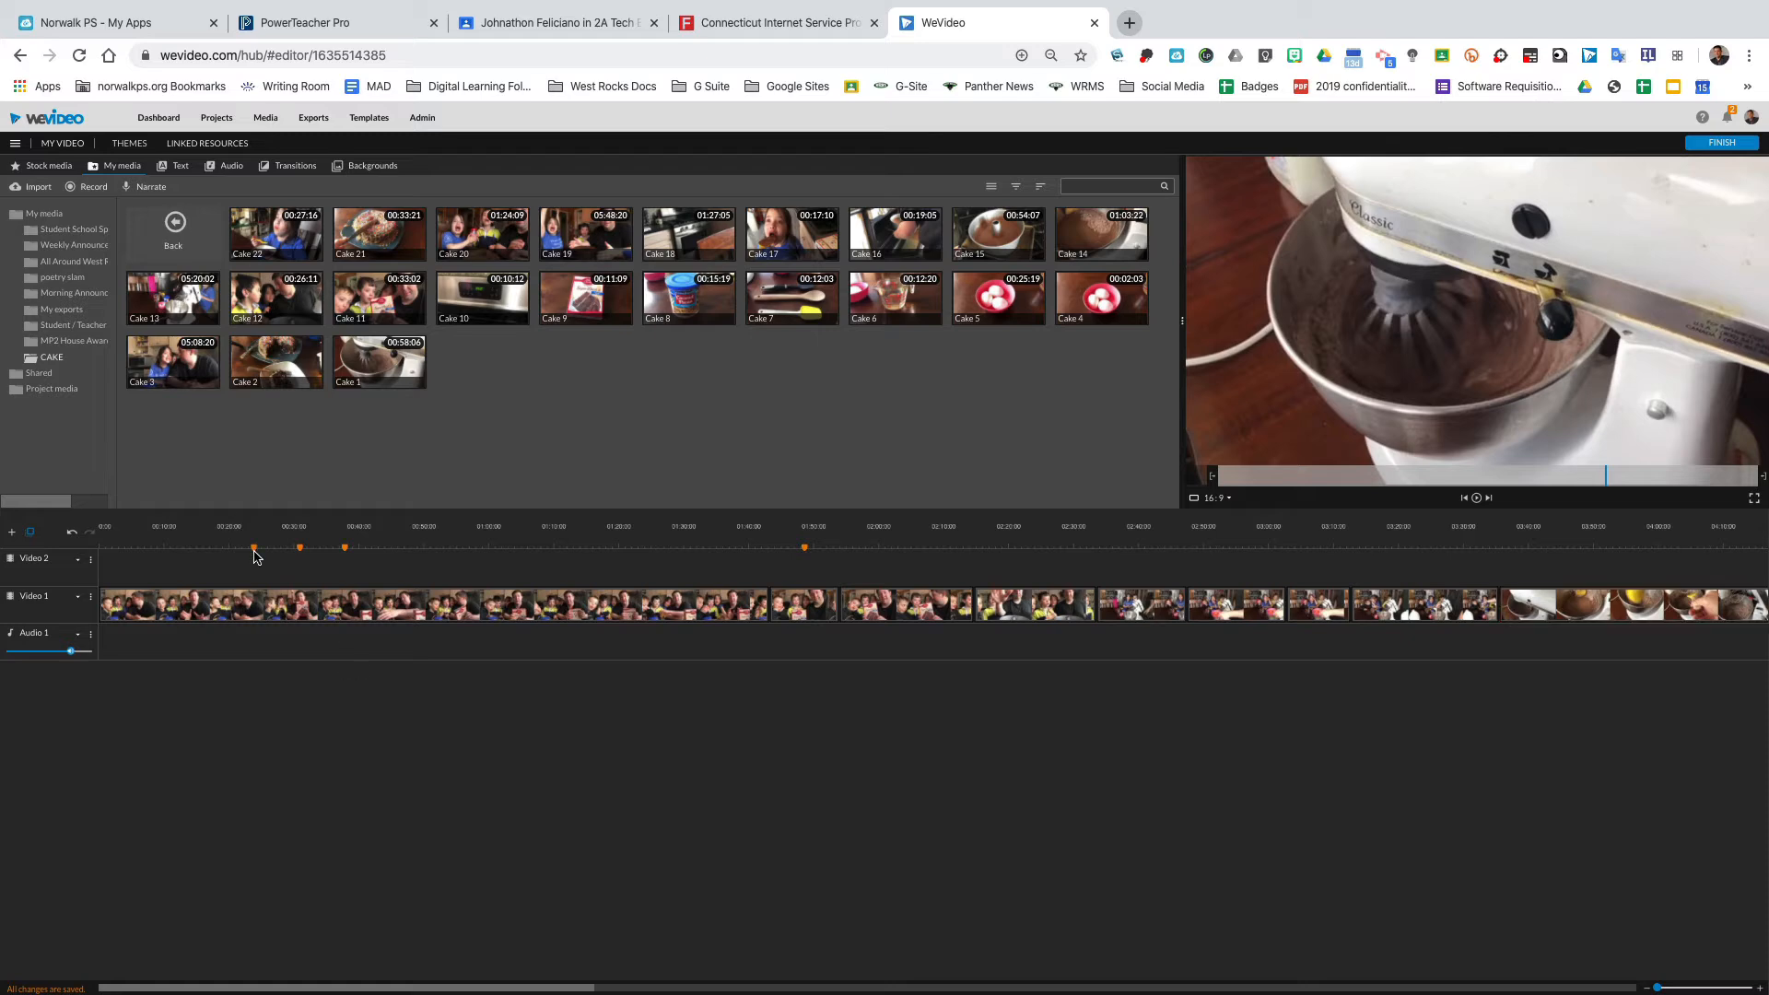
left_click(255, 548)
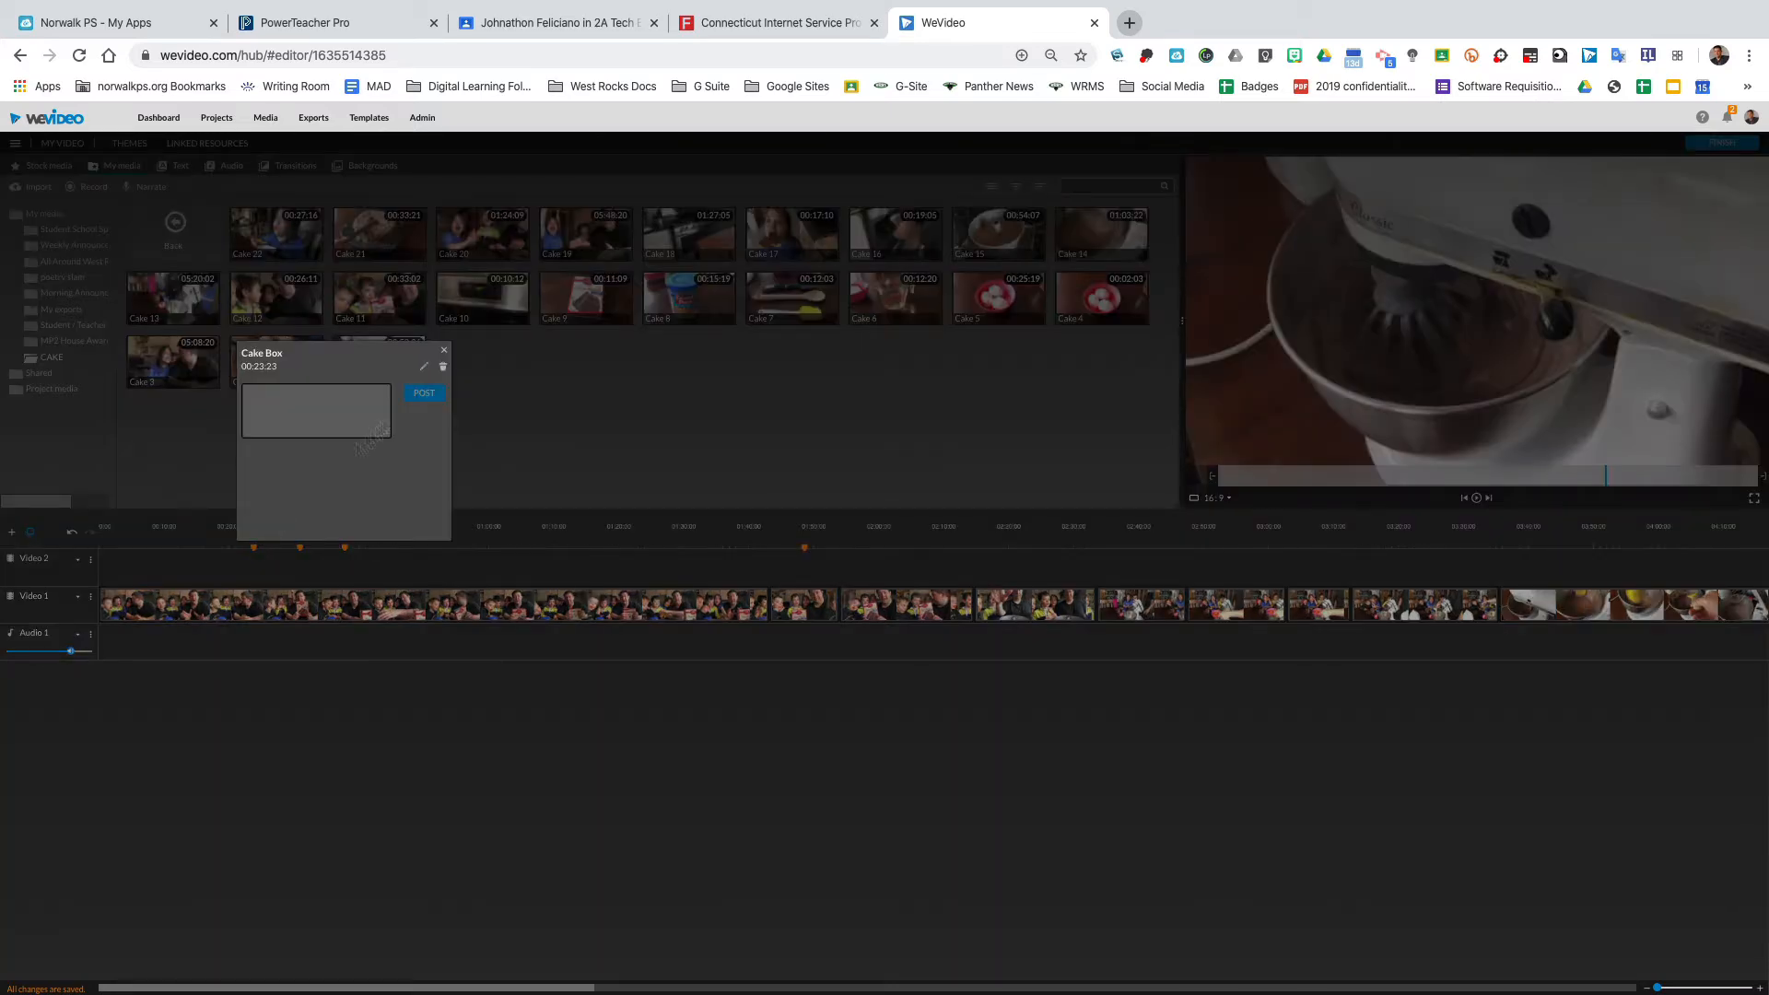
left_click(445, 353)
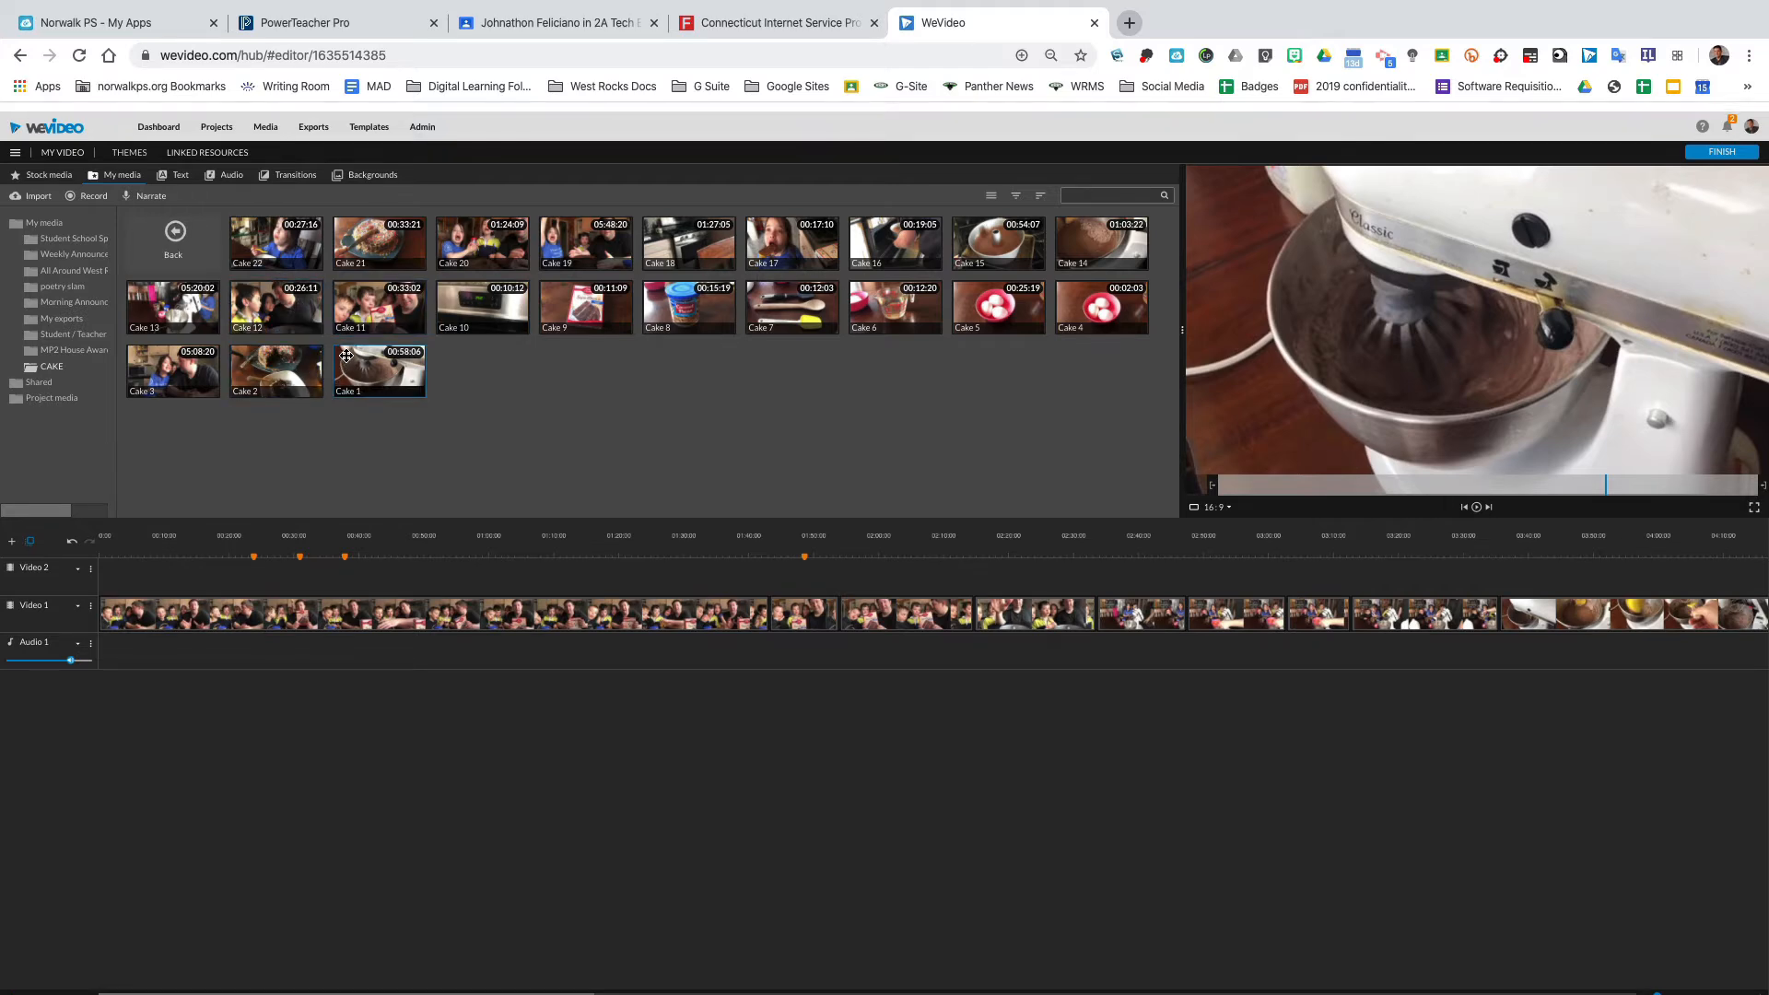
Place the Cake 9 clip on the Video 2 track at the Cake Box marker and animate it to end at scale 1.24.
left_click_drag(567, 304, 243, 530)
key("space")
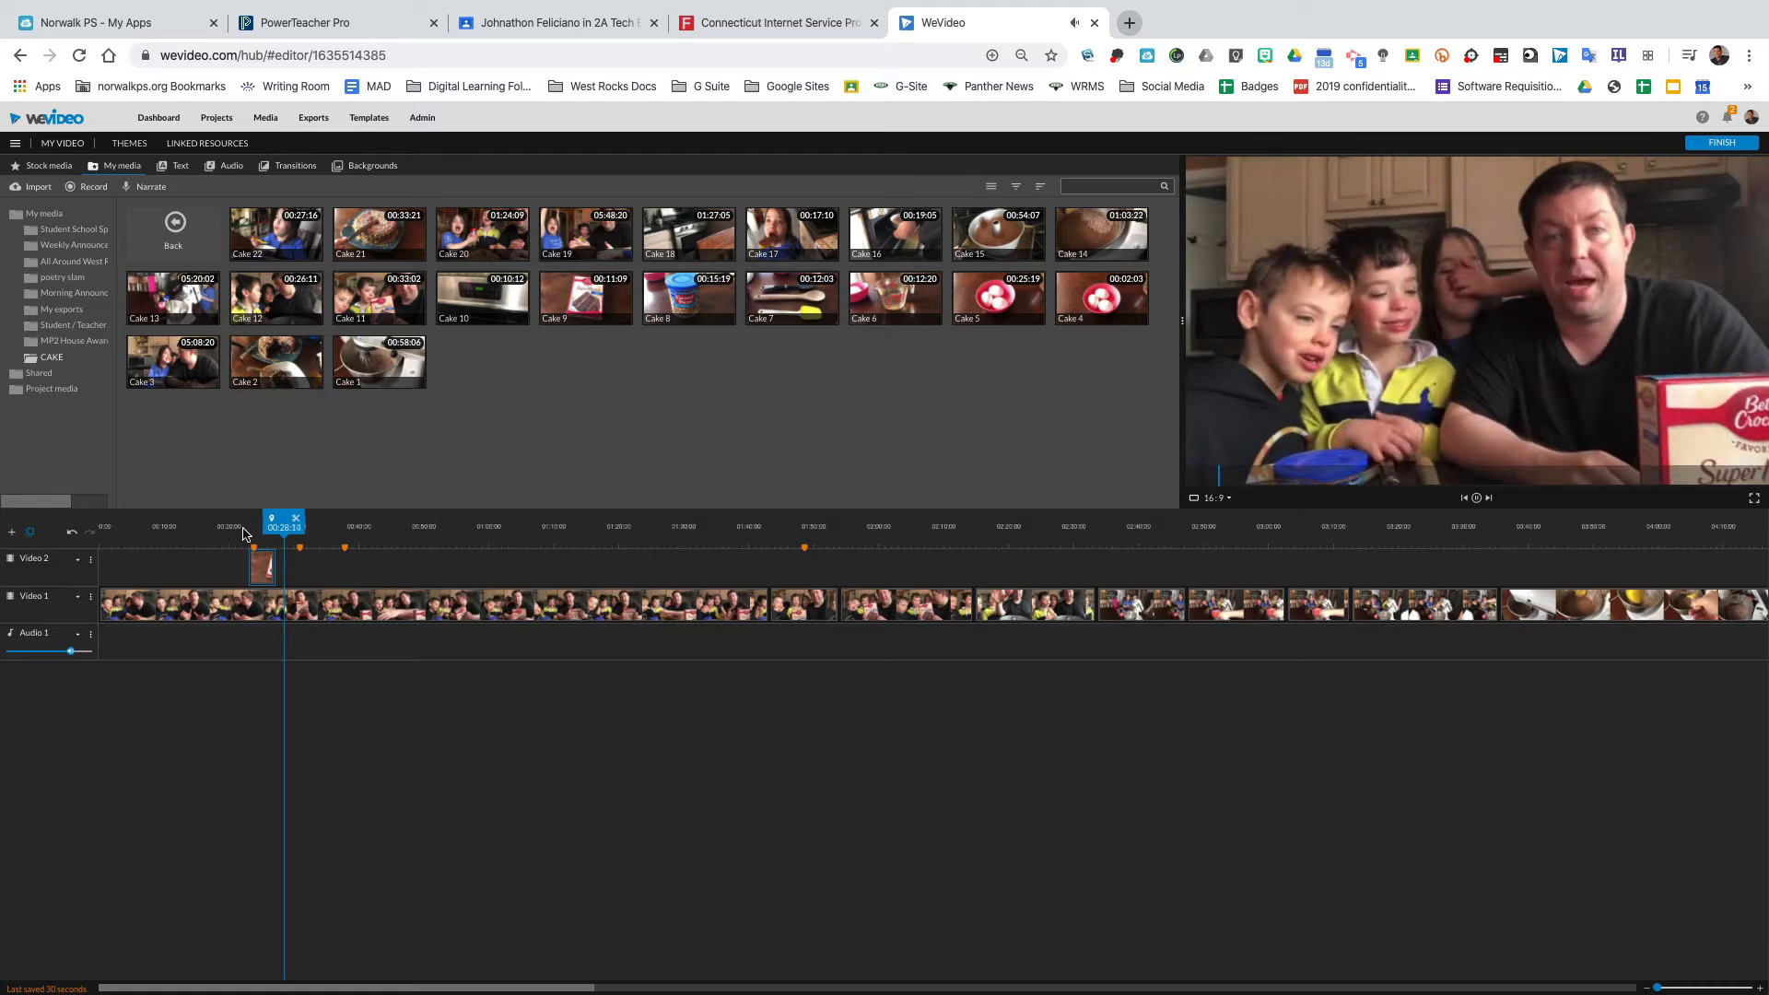
left_click(271, 567)
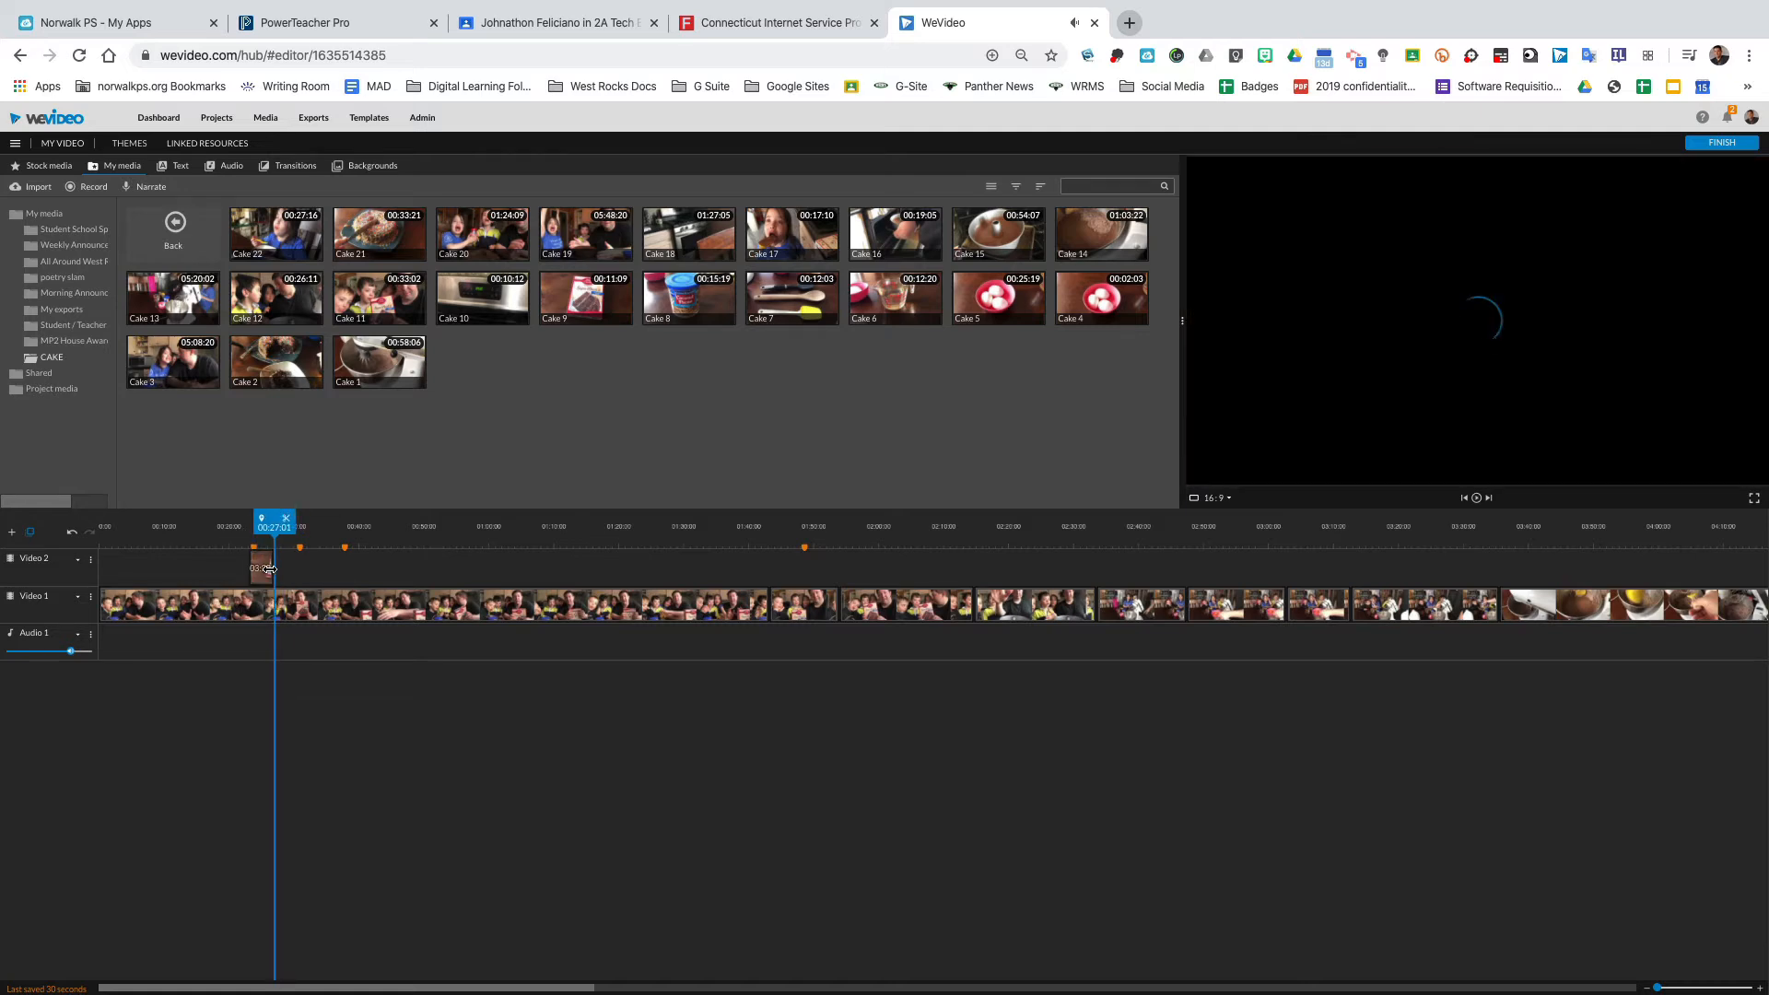
double_click(262, 565)
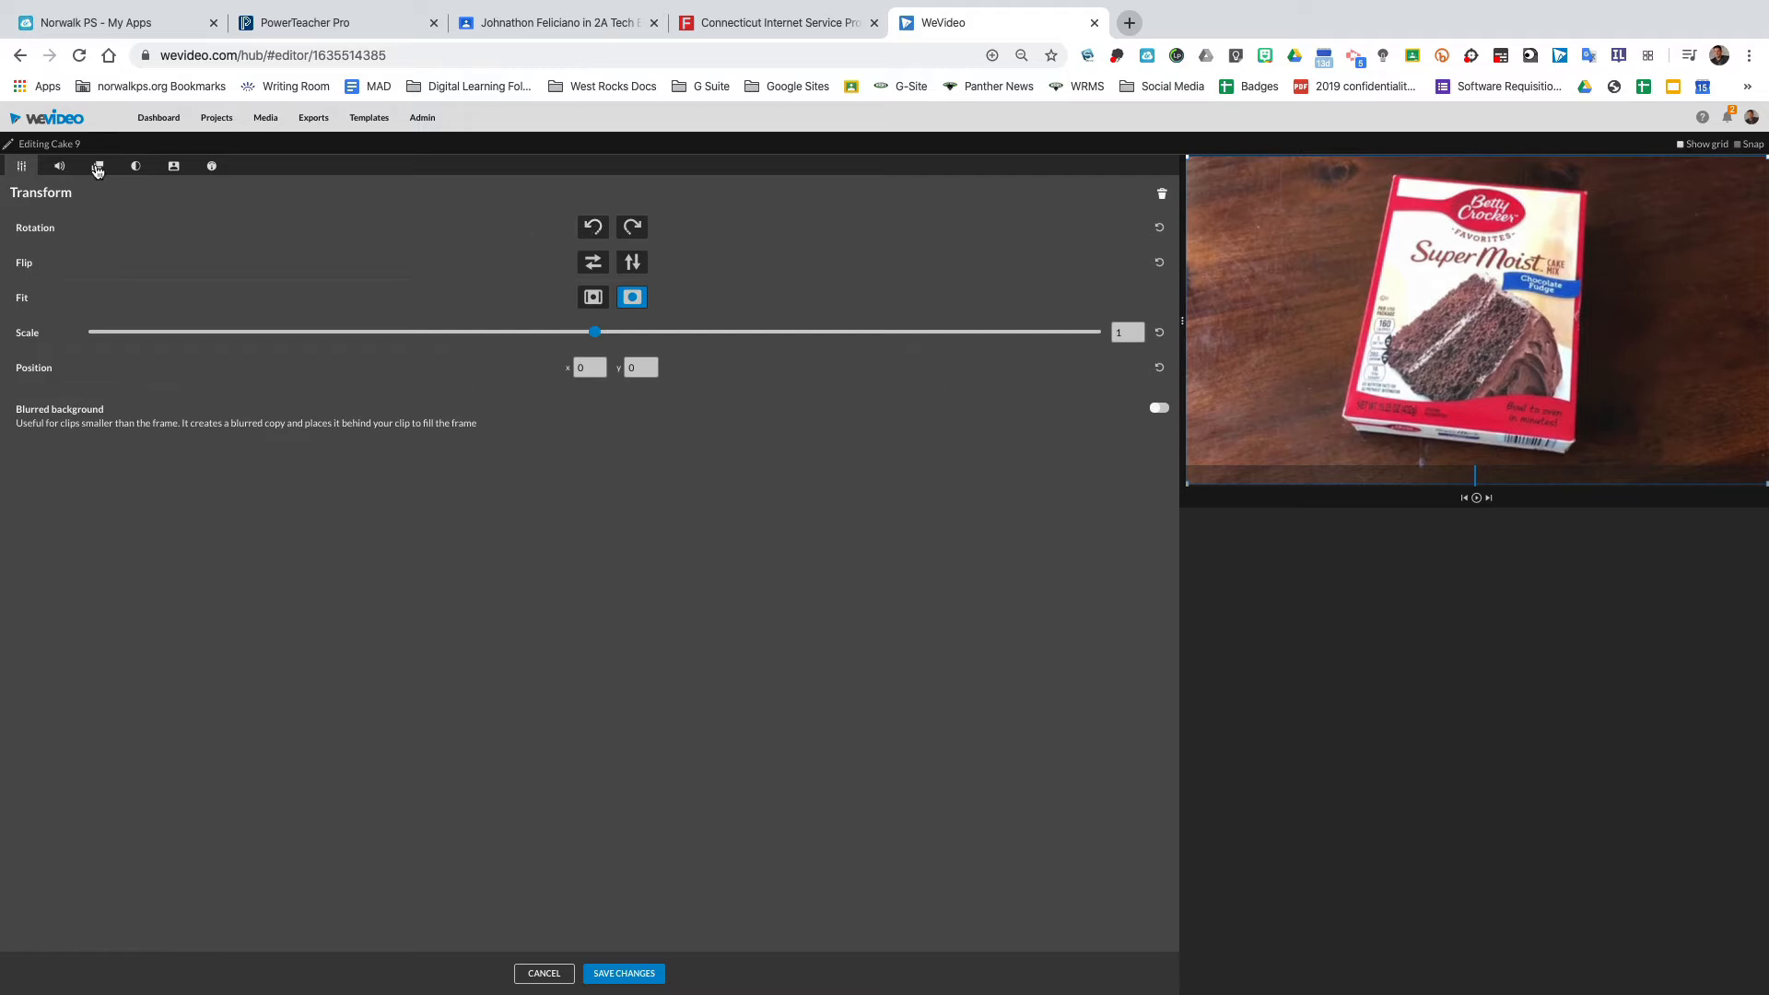
left_click(98, 168)
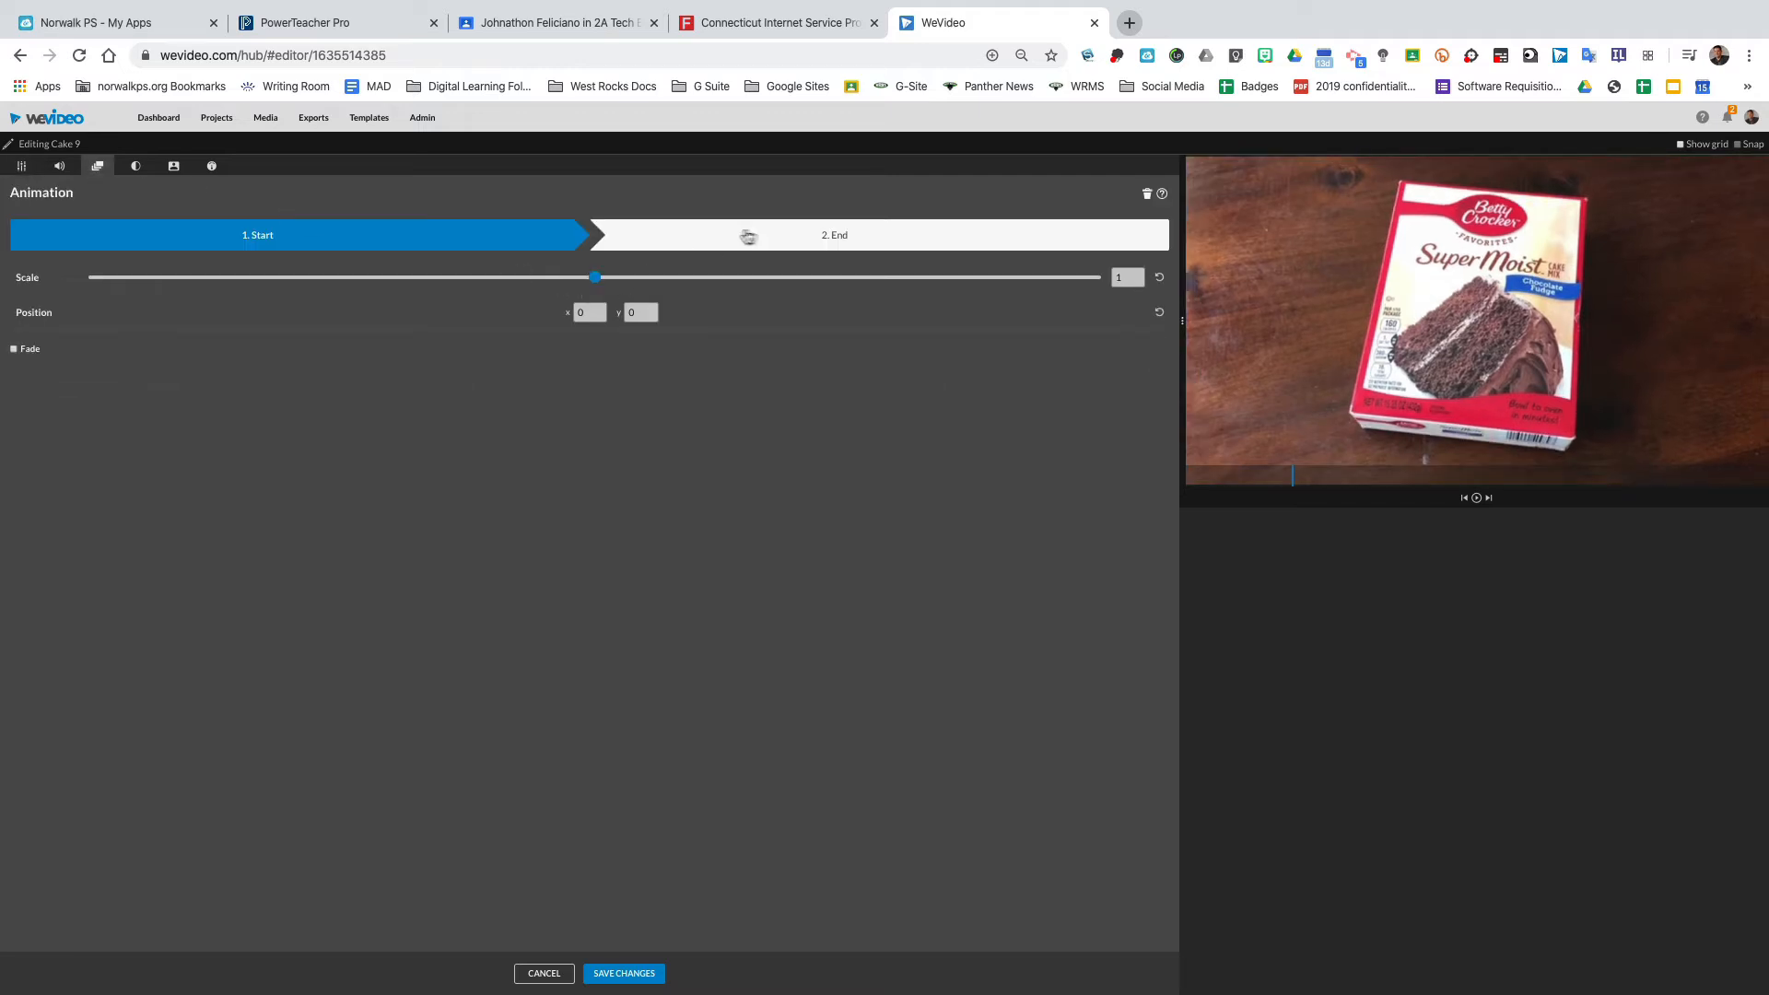
left_click(844, 238)
left_click_drag(598, 283, 626, 284)
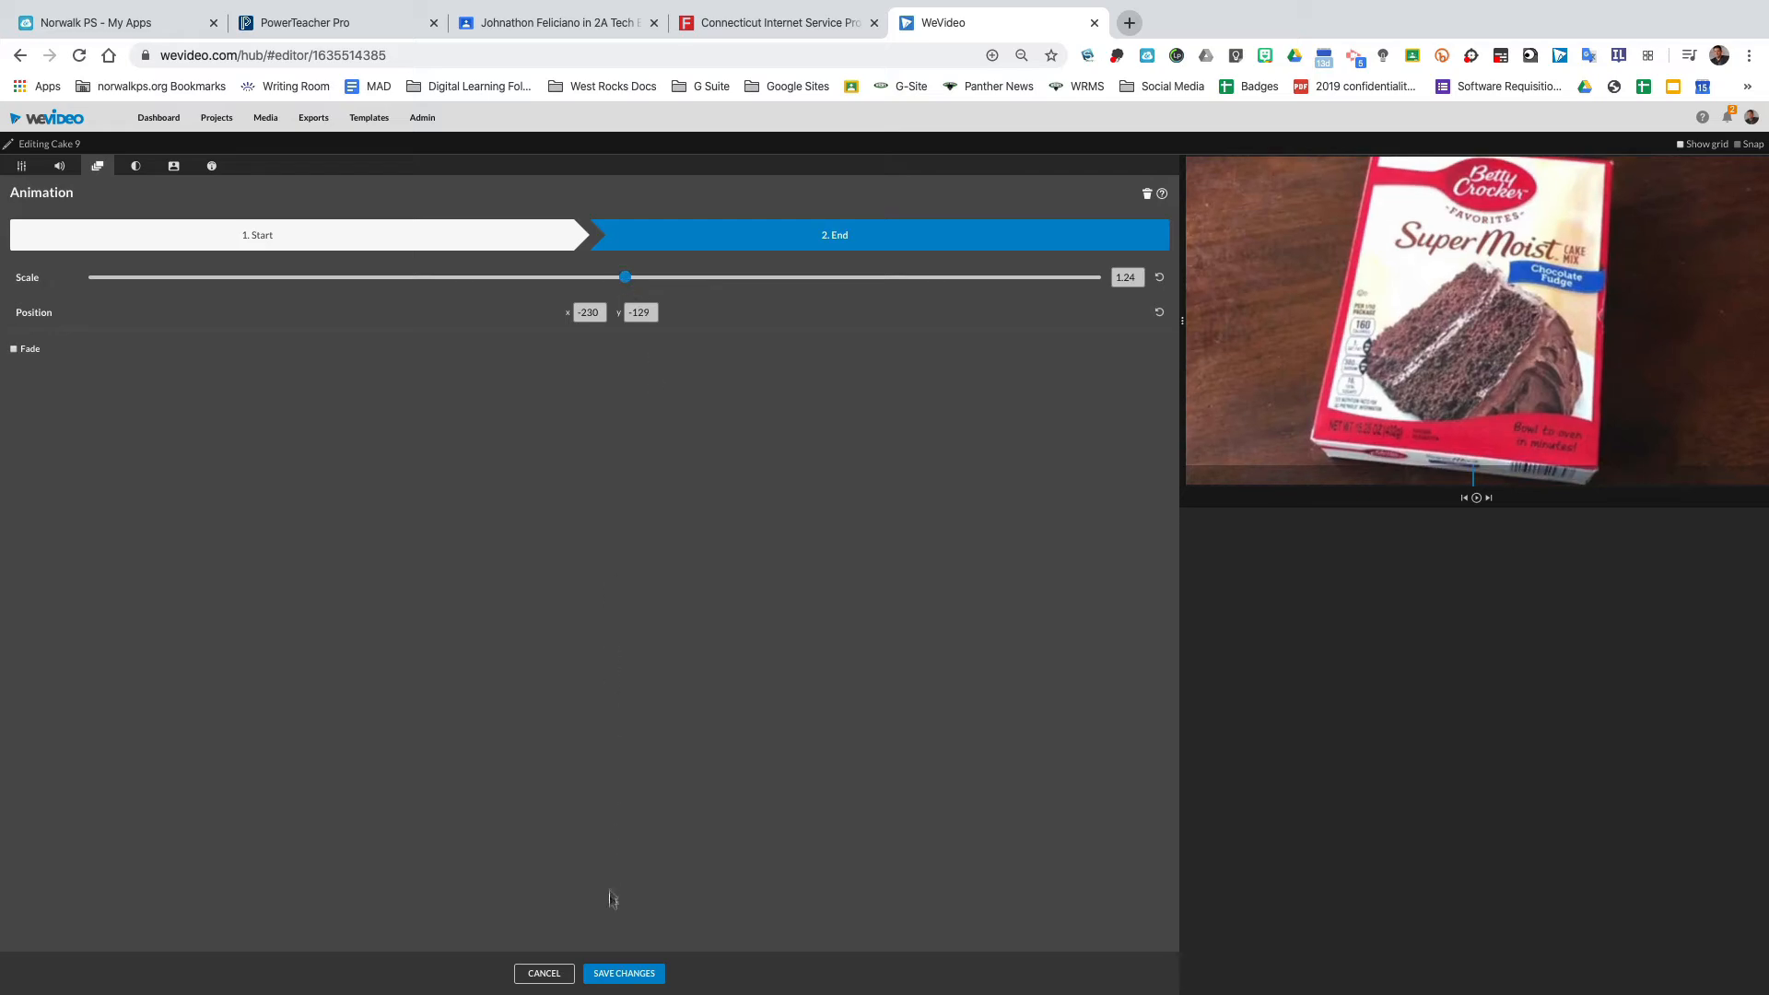
left_click(624, 975)
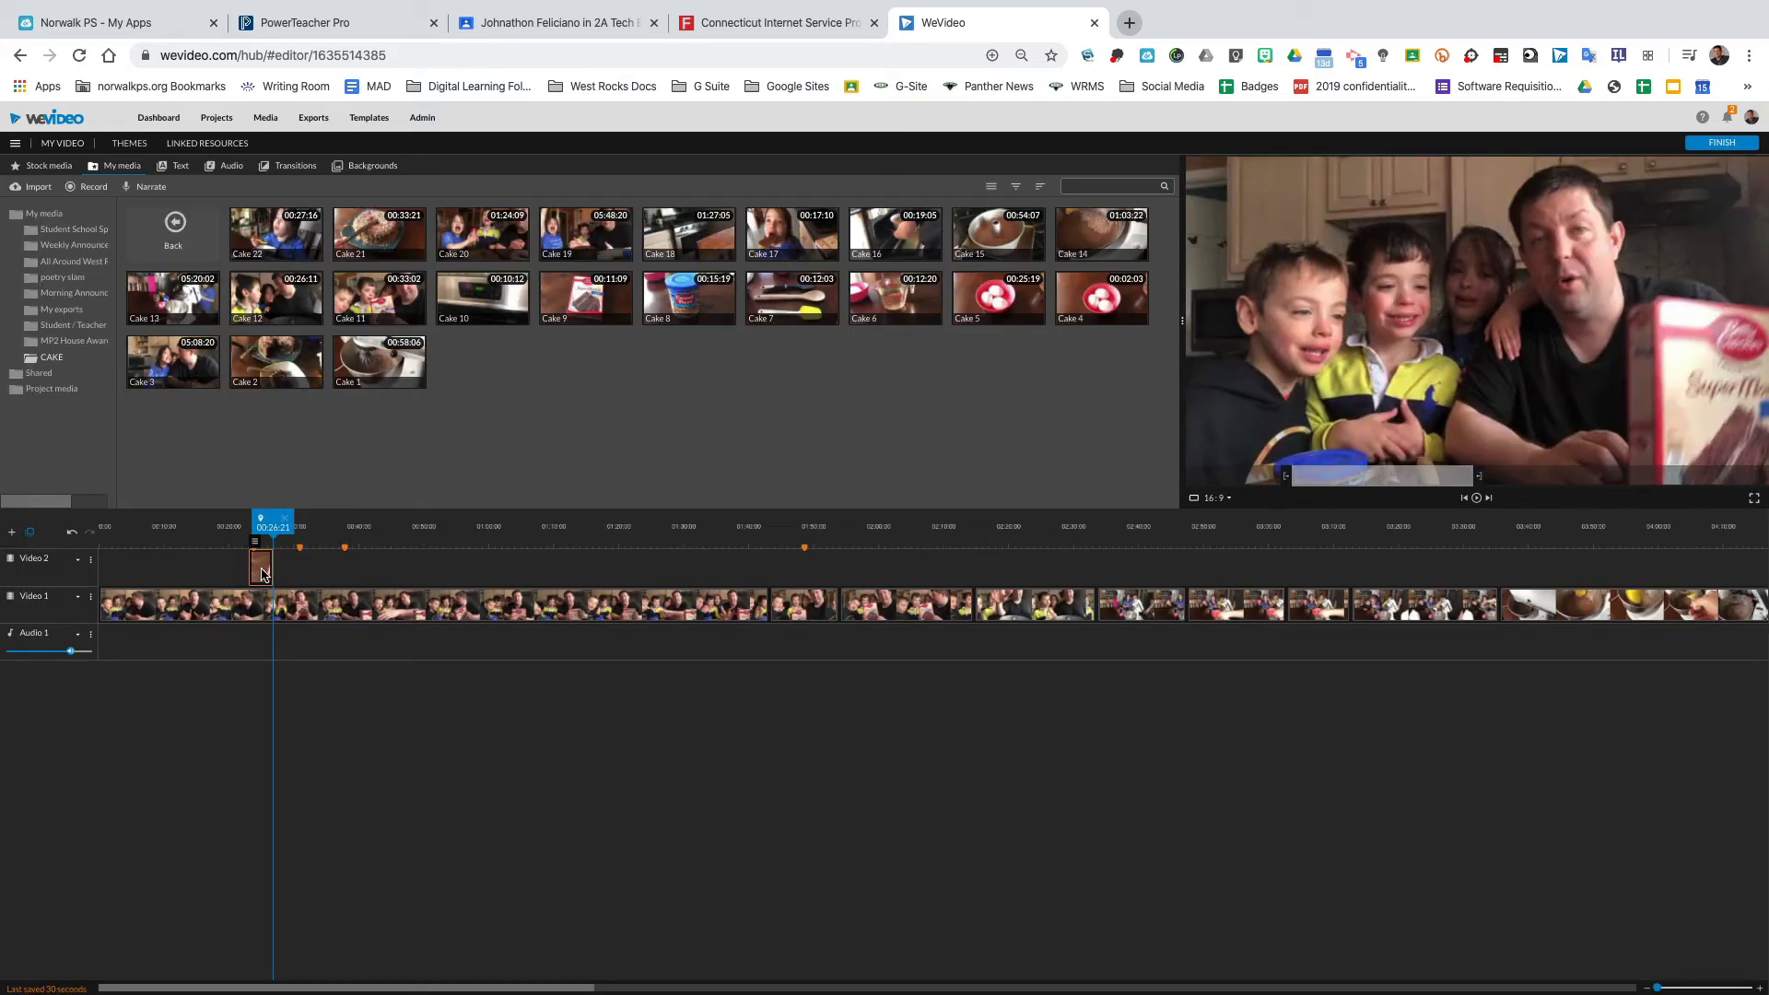
Mute the Cake 9 clip's audio level.
double_click(262, 569)
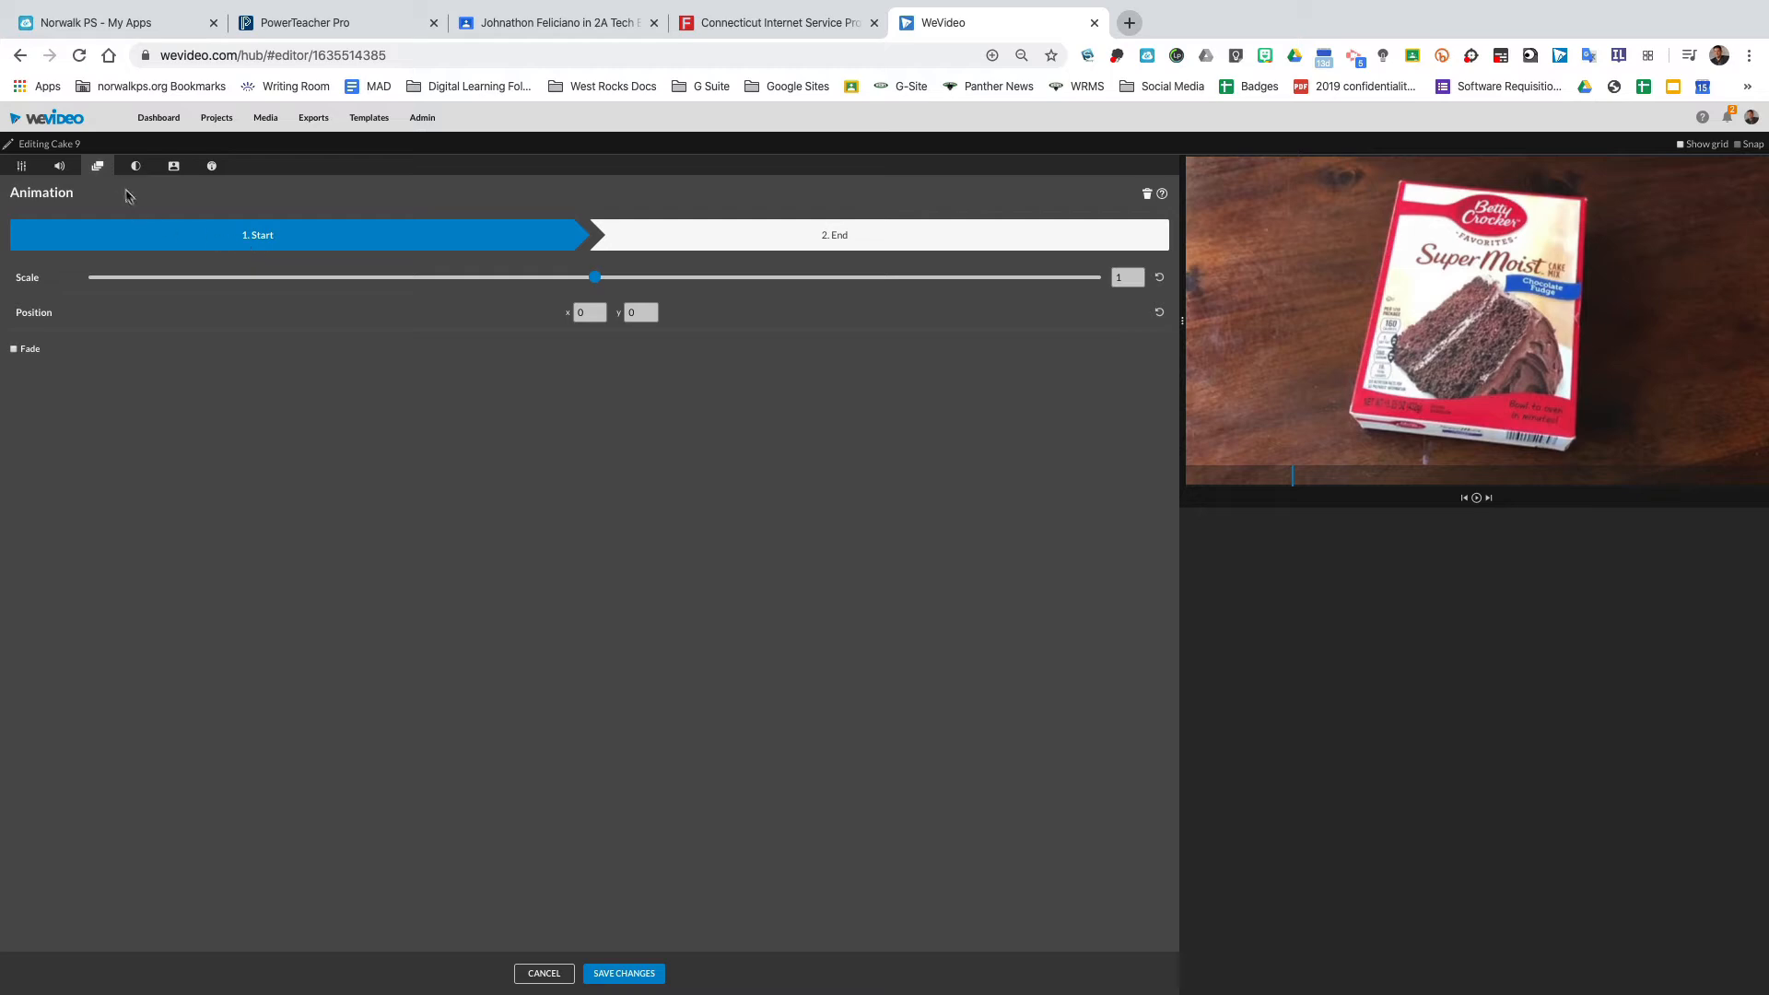
left_click(60, 167)
left_click_drag(840, 239, 20, 238)
left_click(624, 974)
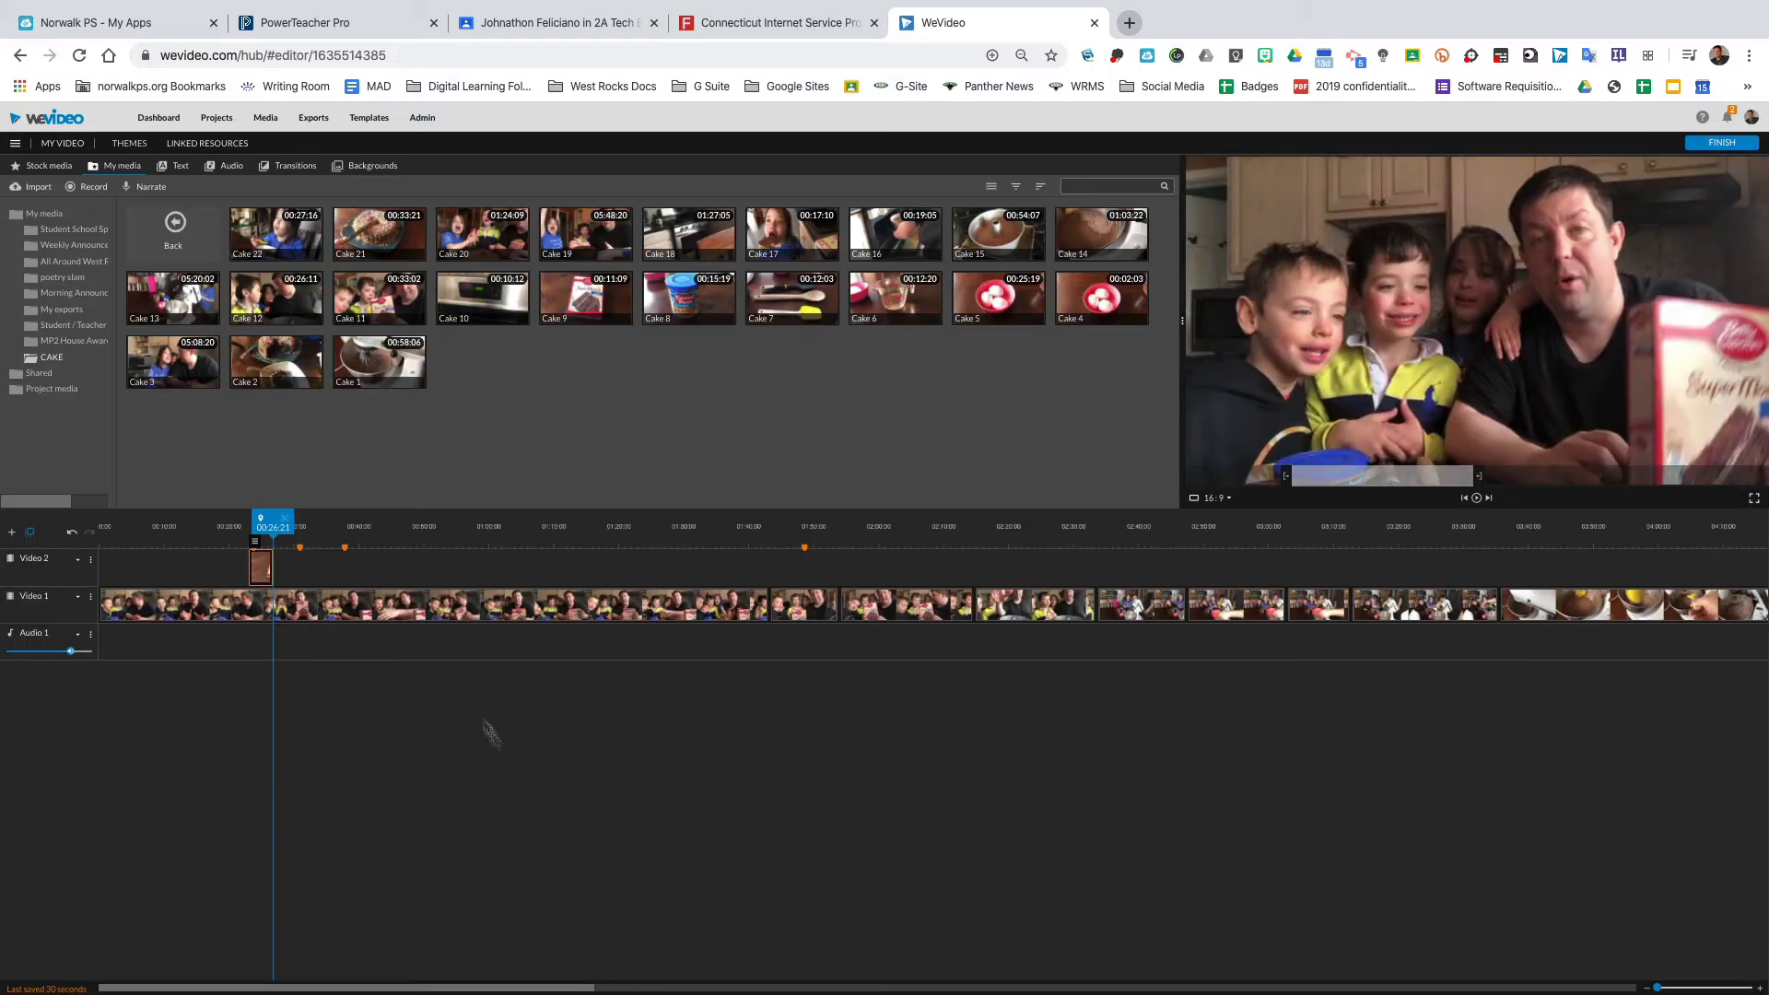
Place the Cake 5 clip on the Video 2 track at the next marker after Cake 9 and preview it.
left_click(236, 547)
key("space")
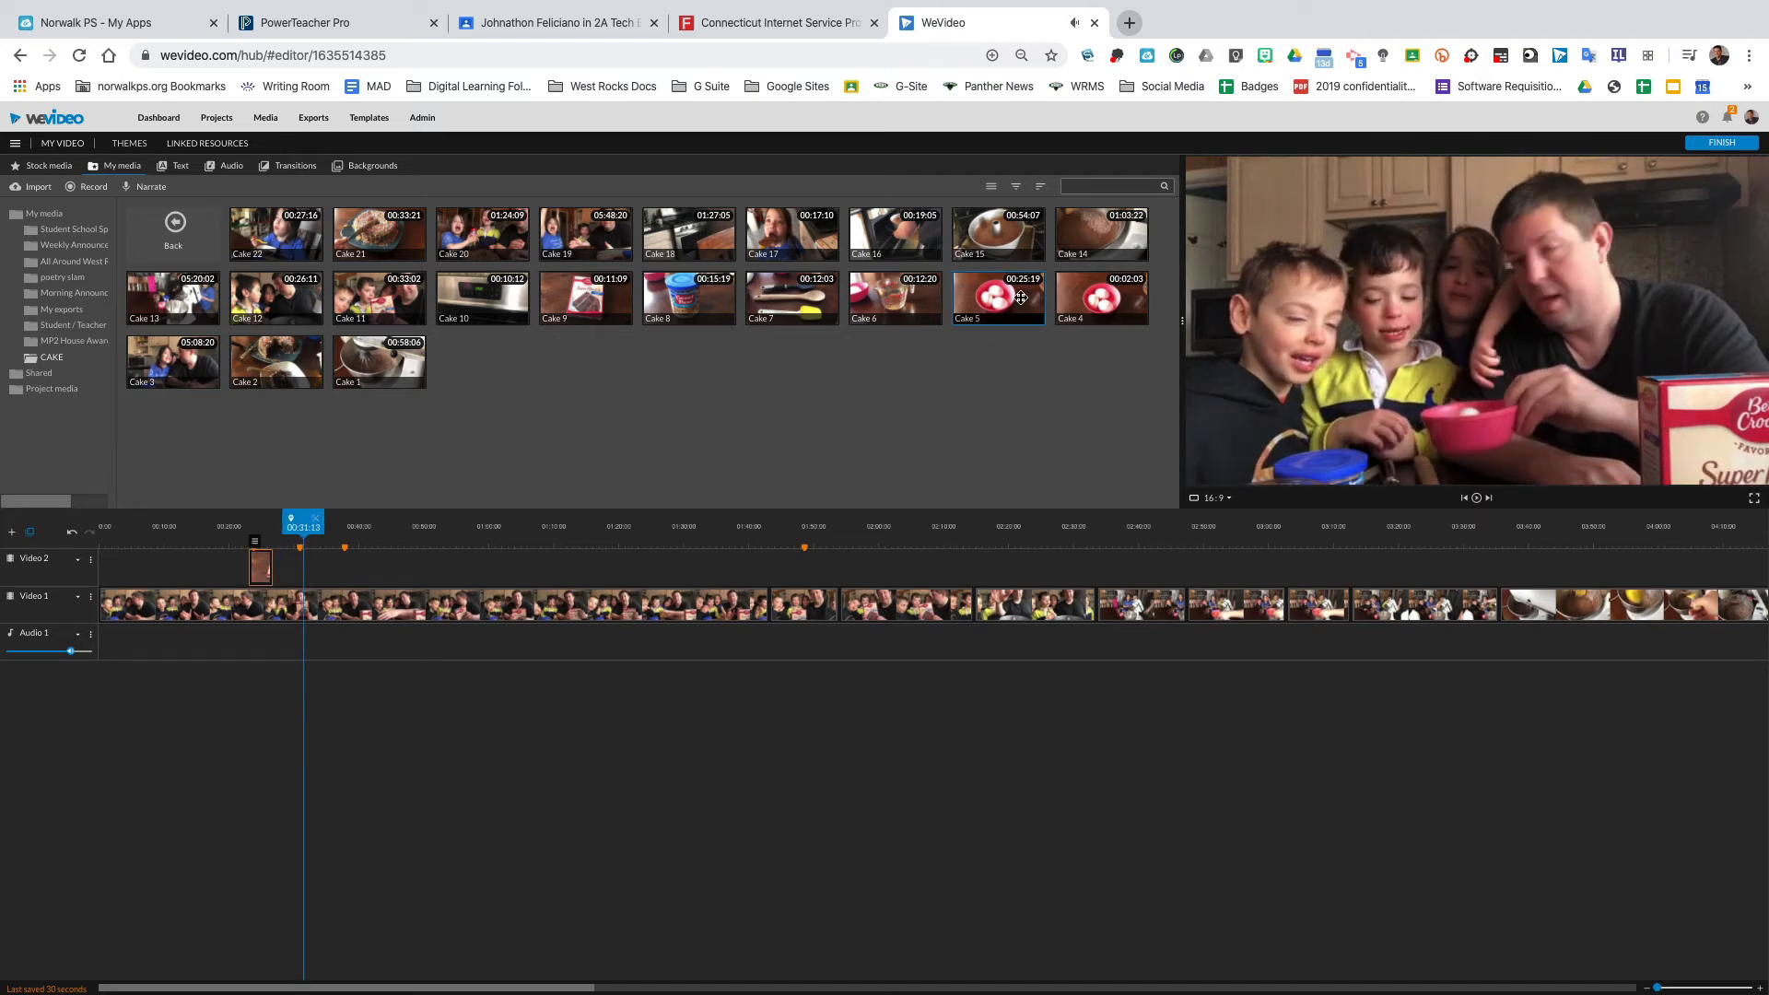
left_click_drag(1023, 297, 312, 568)
left_click_drag(459, 568, 287, 528)
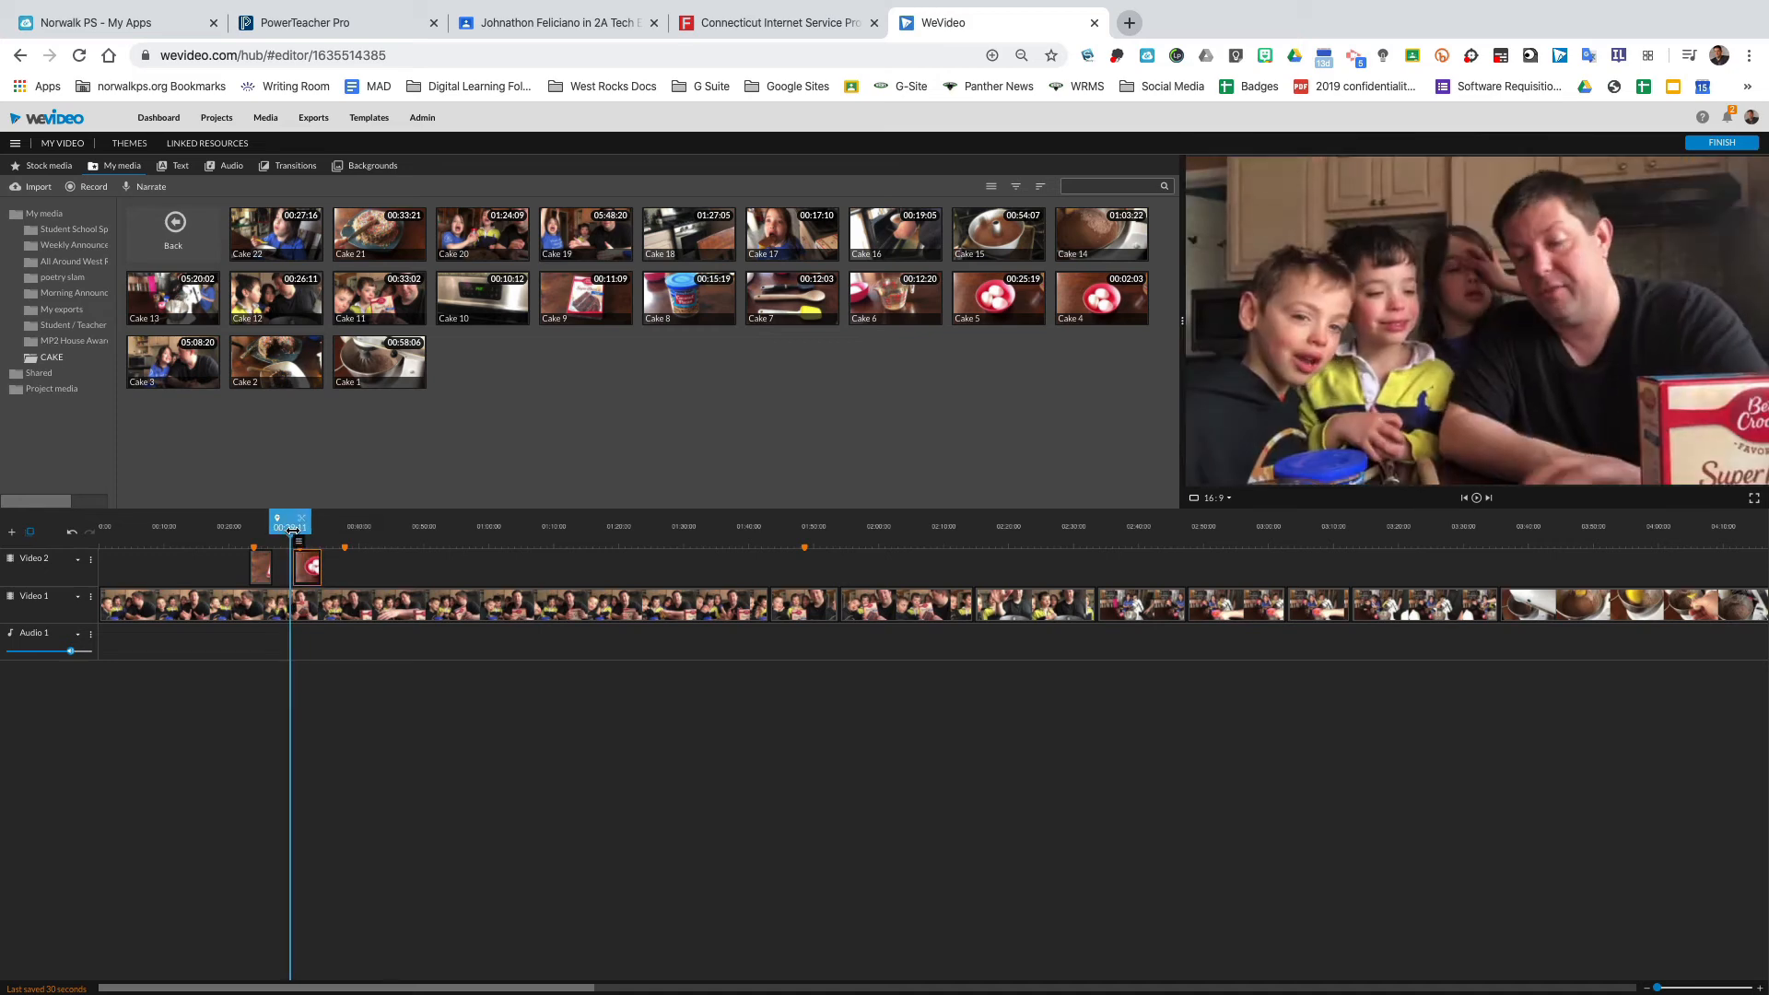
key("space")
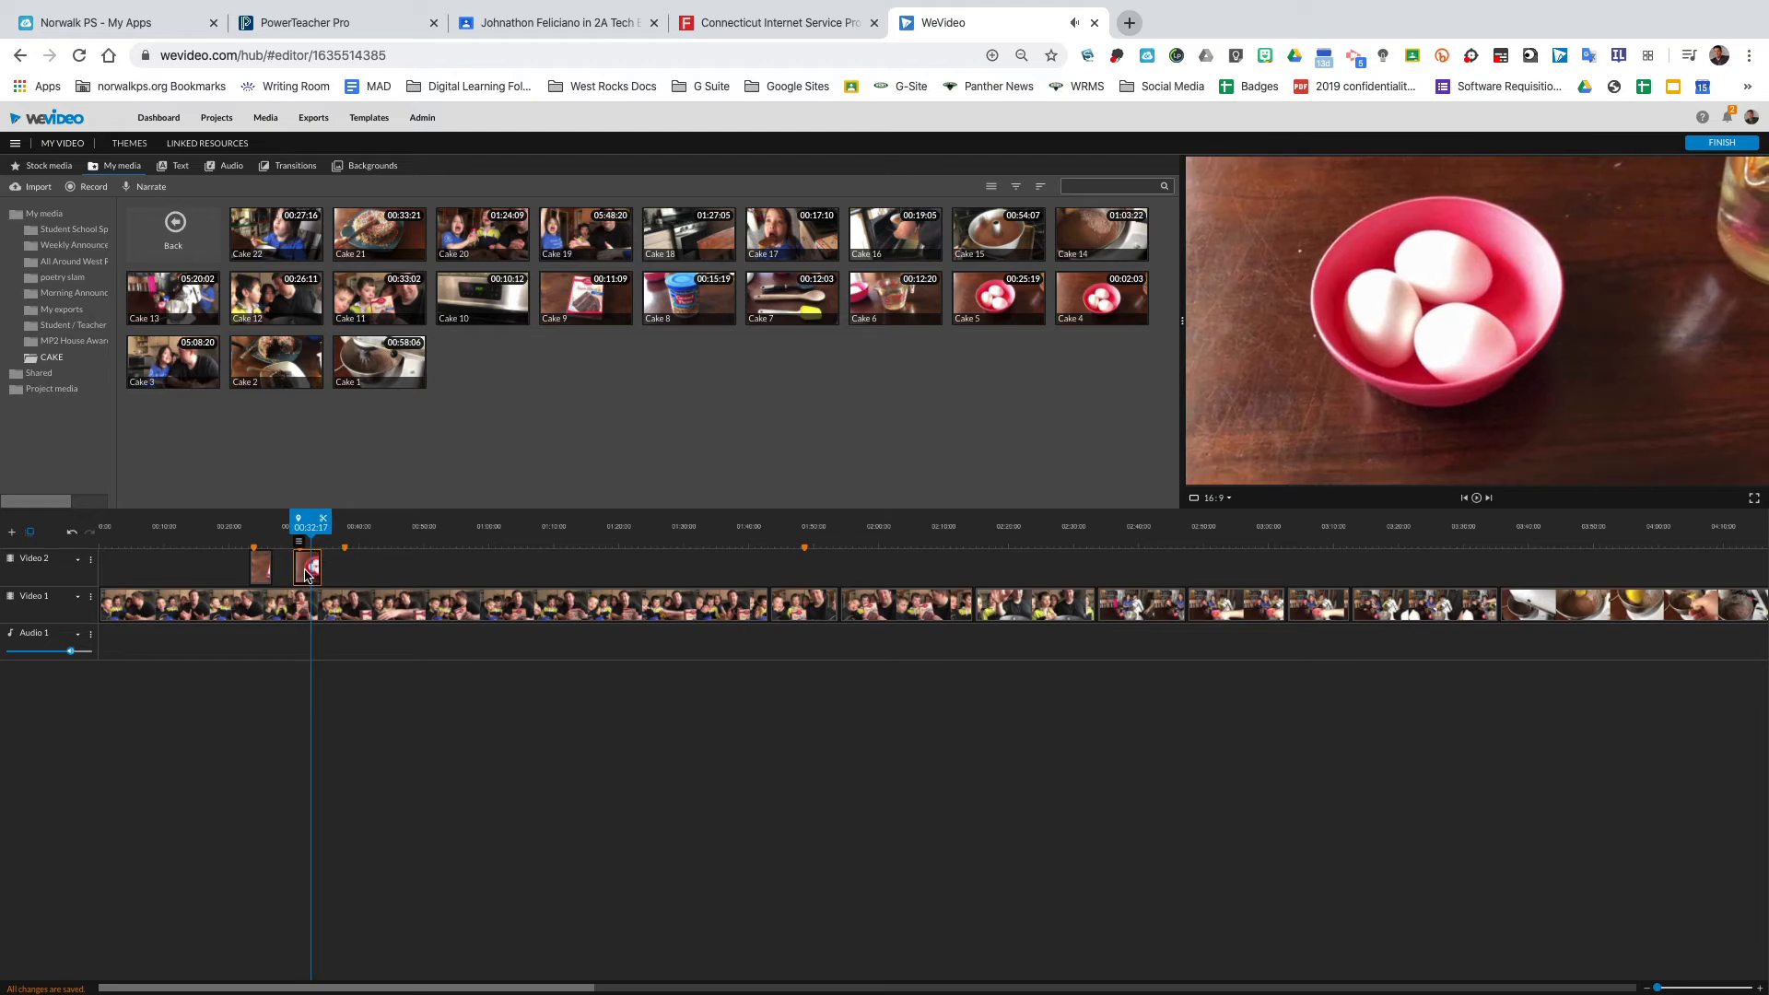
Mute the Cake 5 clip's audio and animate it to end at scale 1.36, zoomed onto the eggs.
double_click(306, 569)
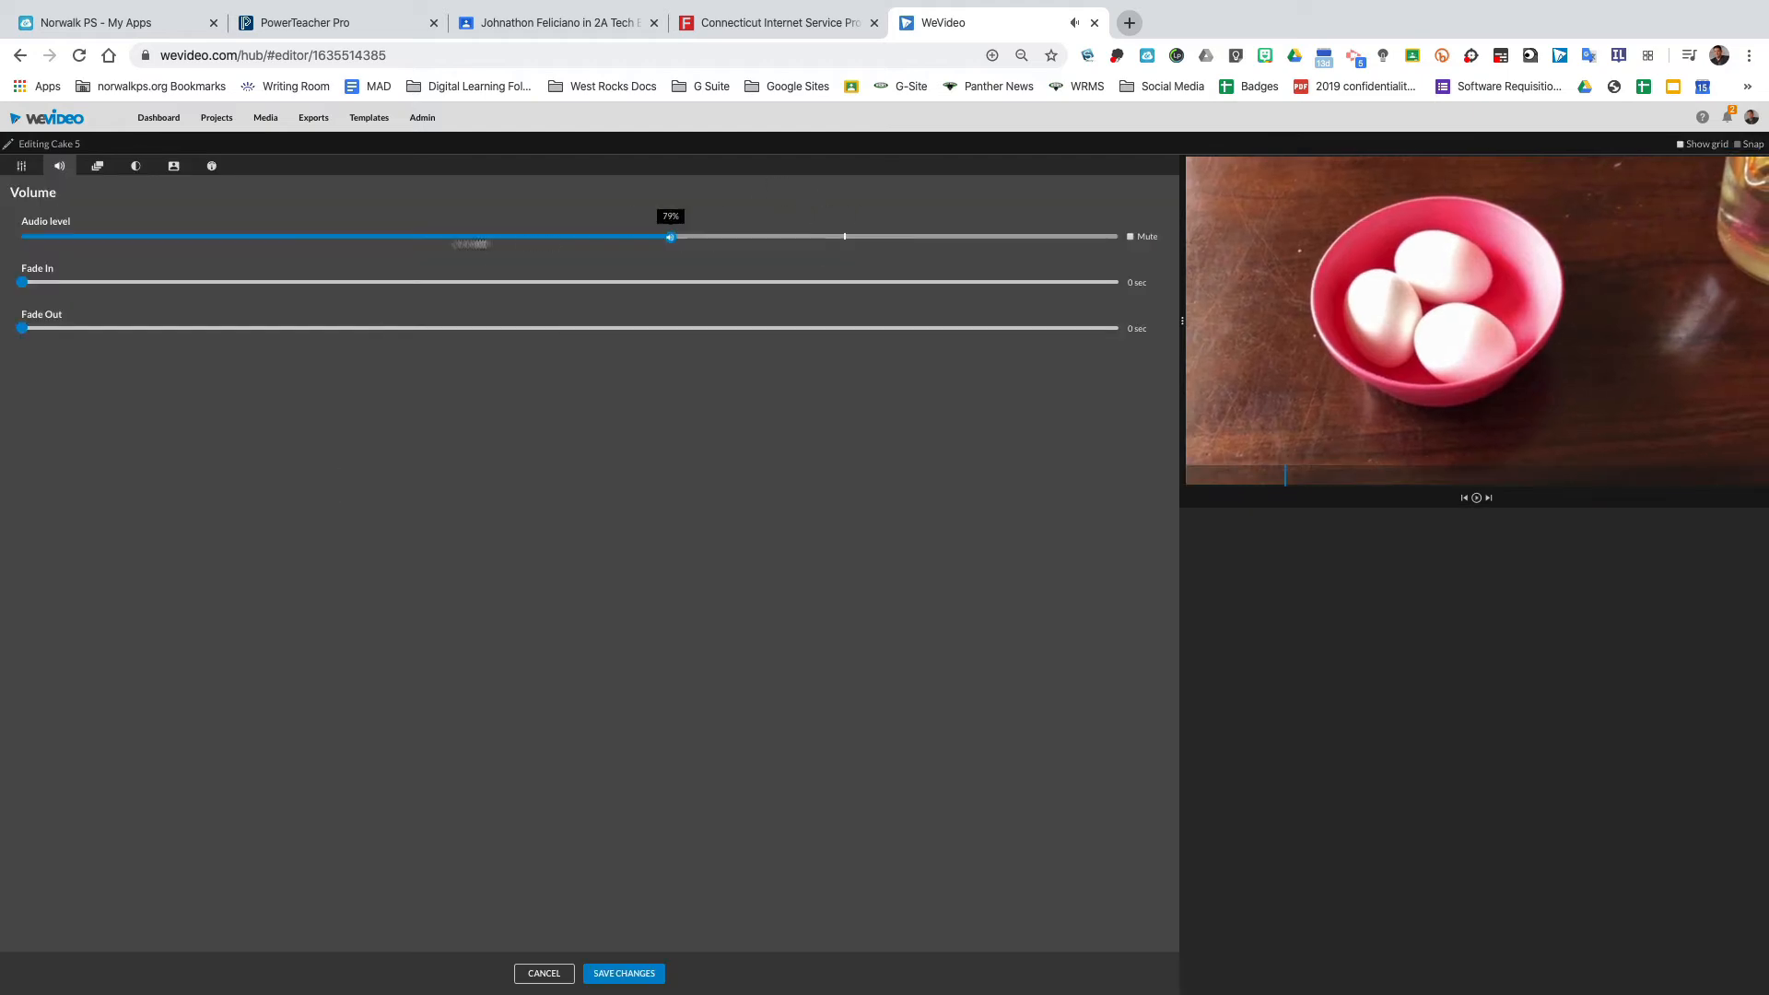
left_click_drag(470, 244, 59, 241)
left_click(97, 167)
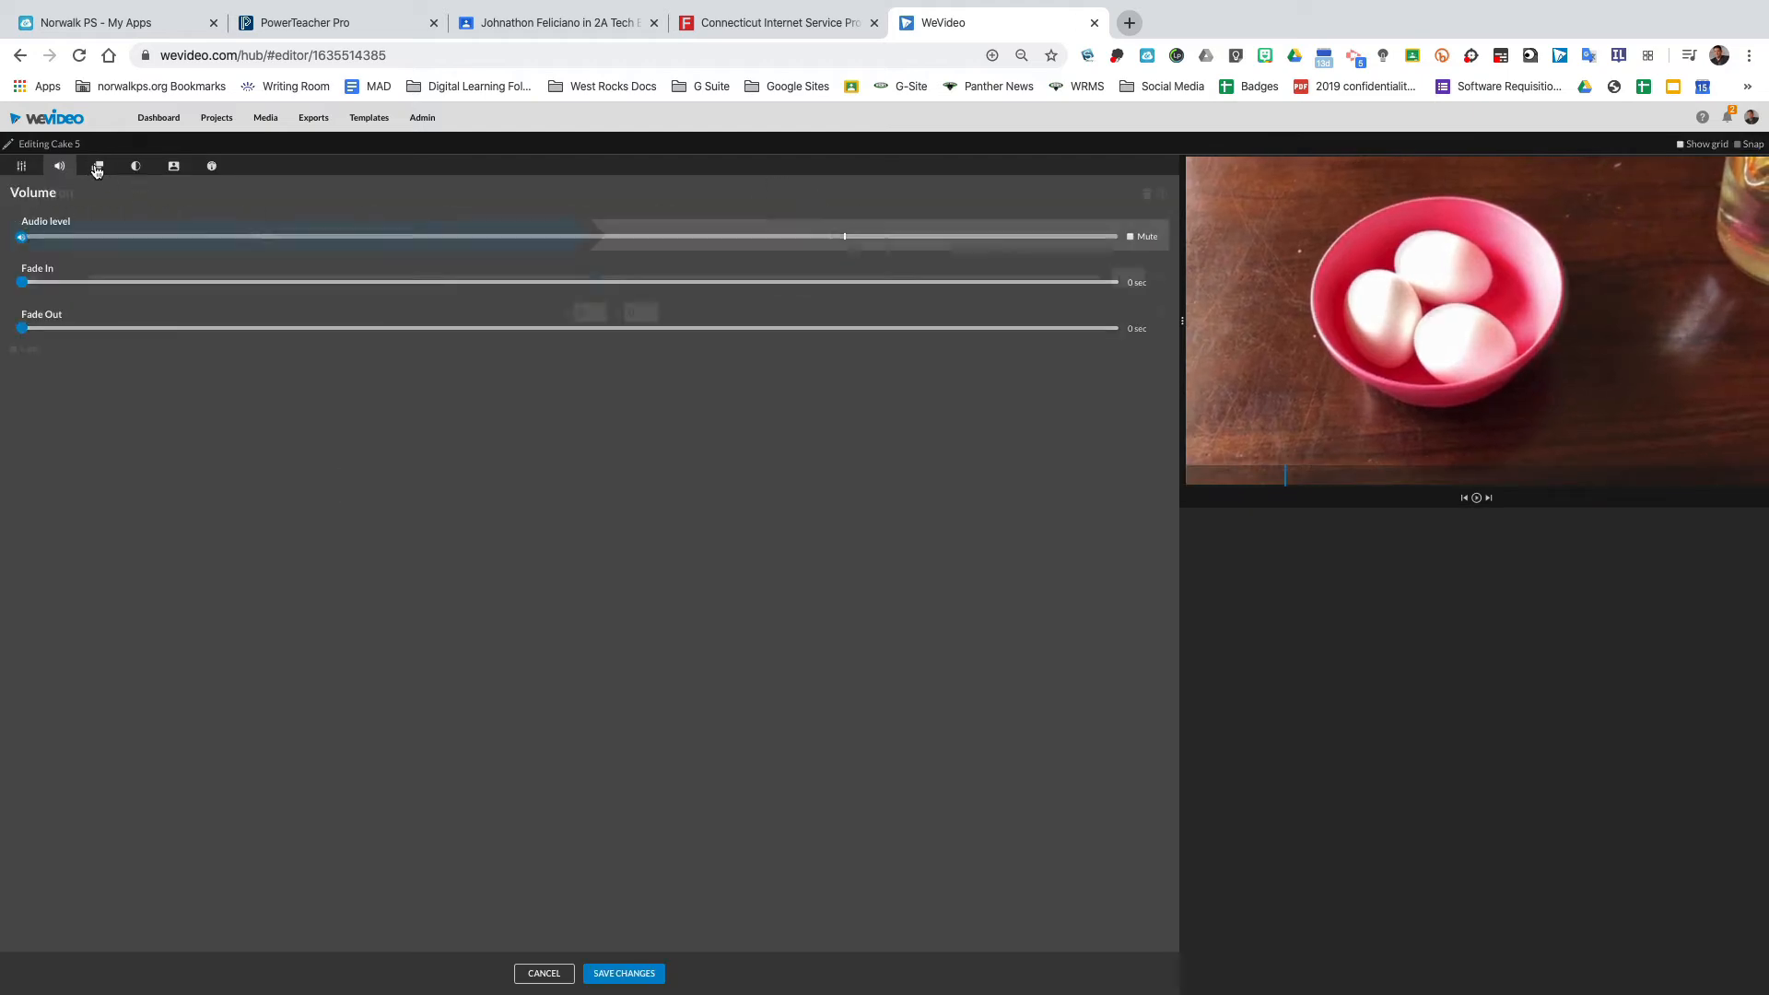
left_click(837, 237)
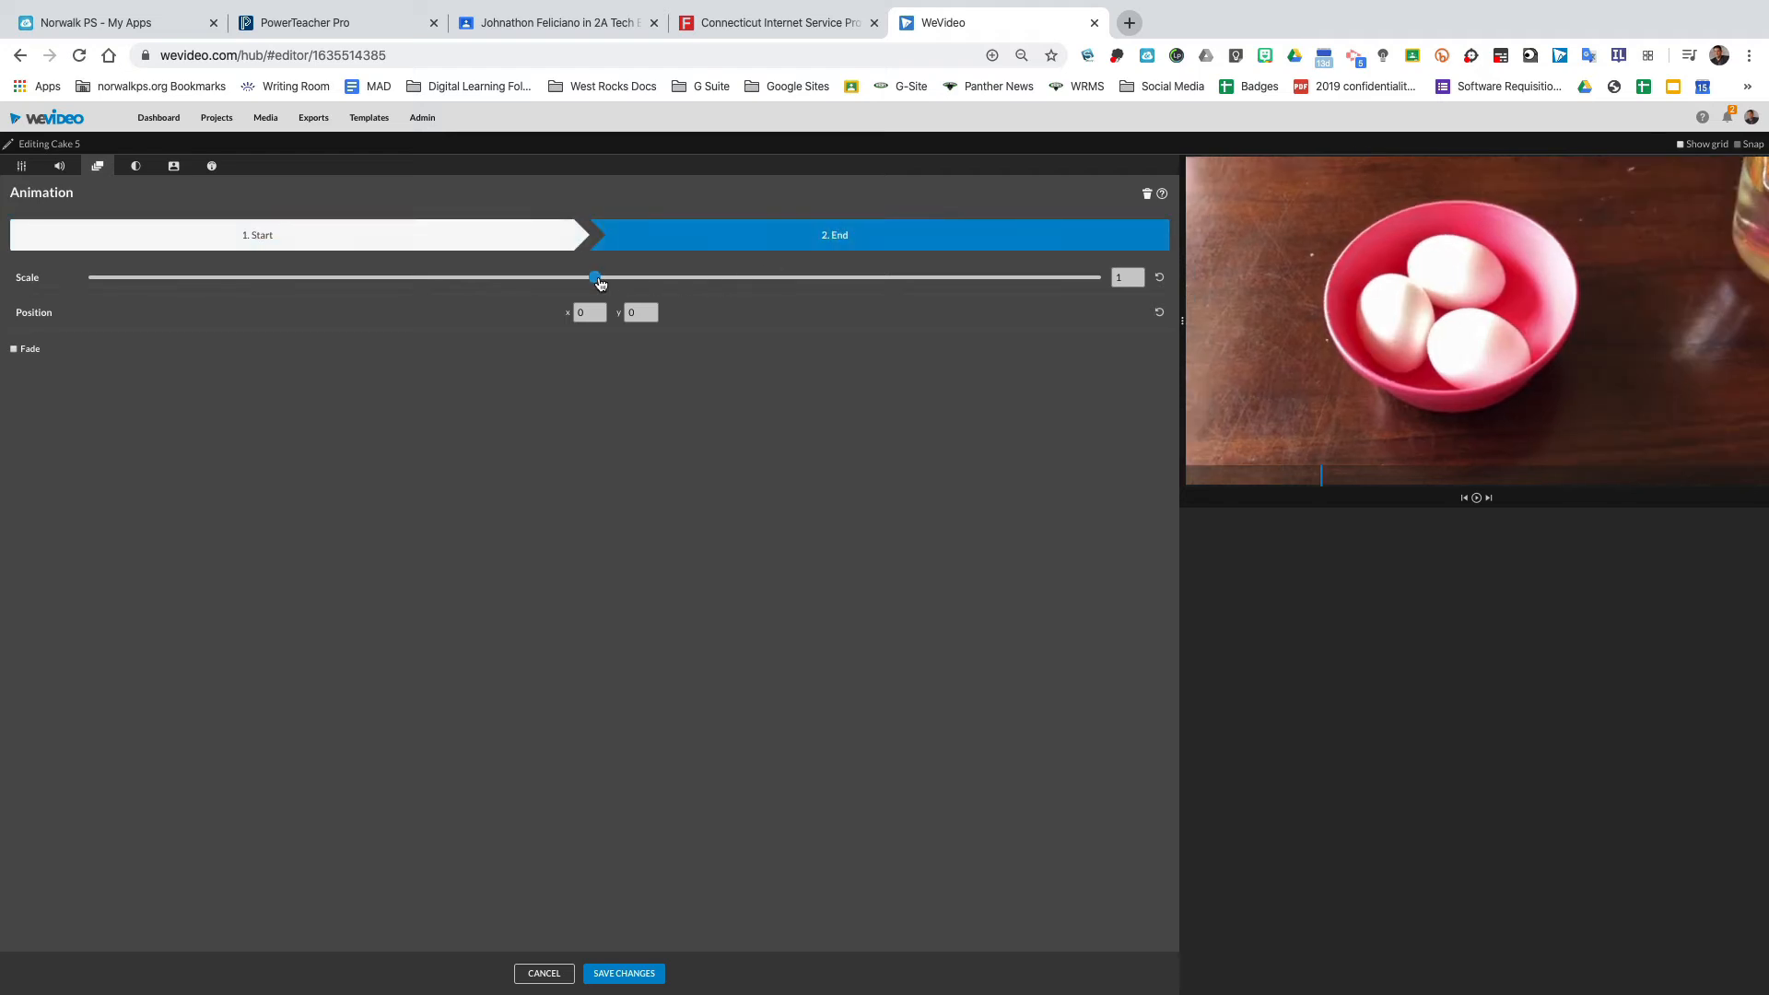
left_click_drag(599, 281, 641, 281)
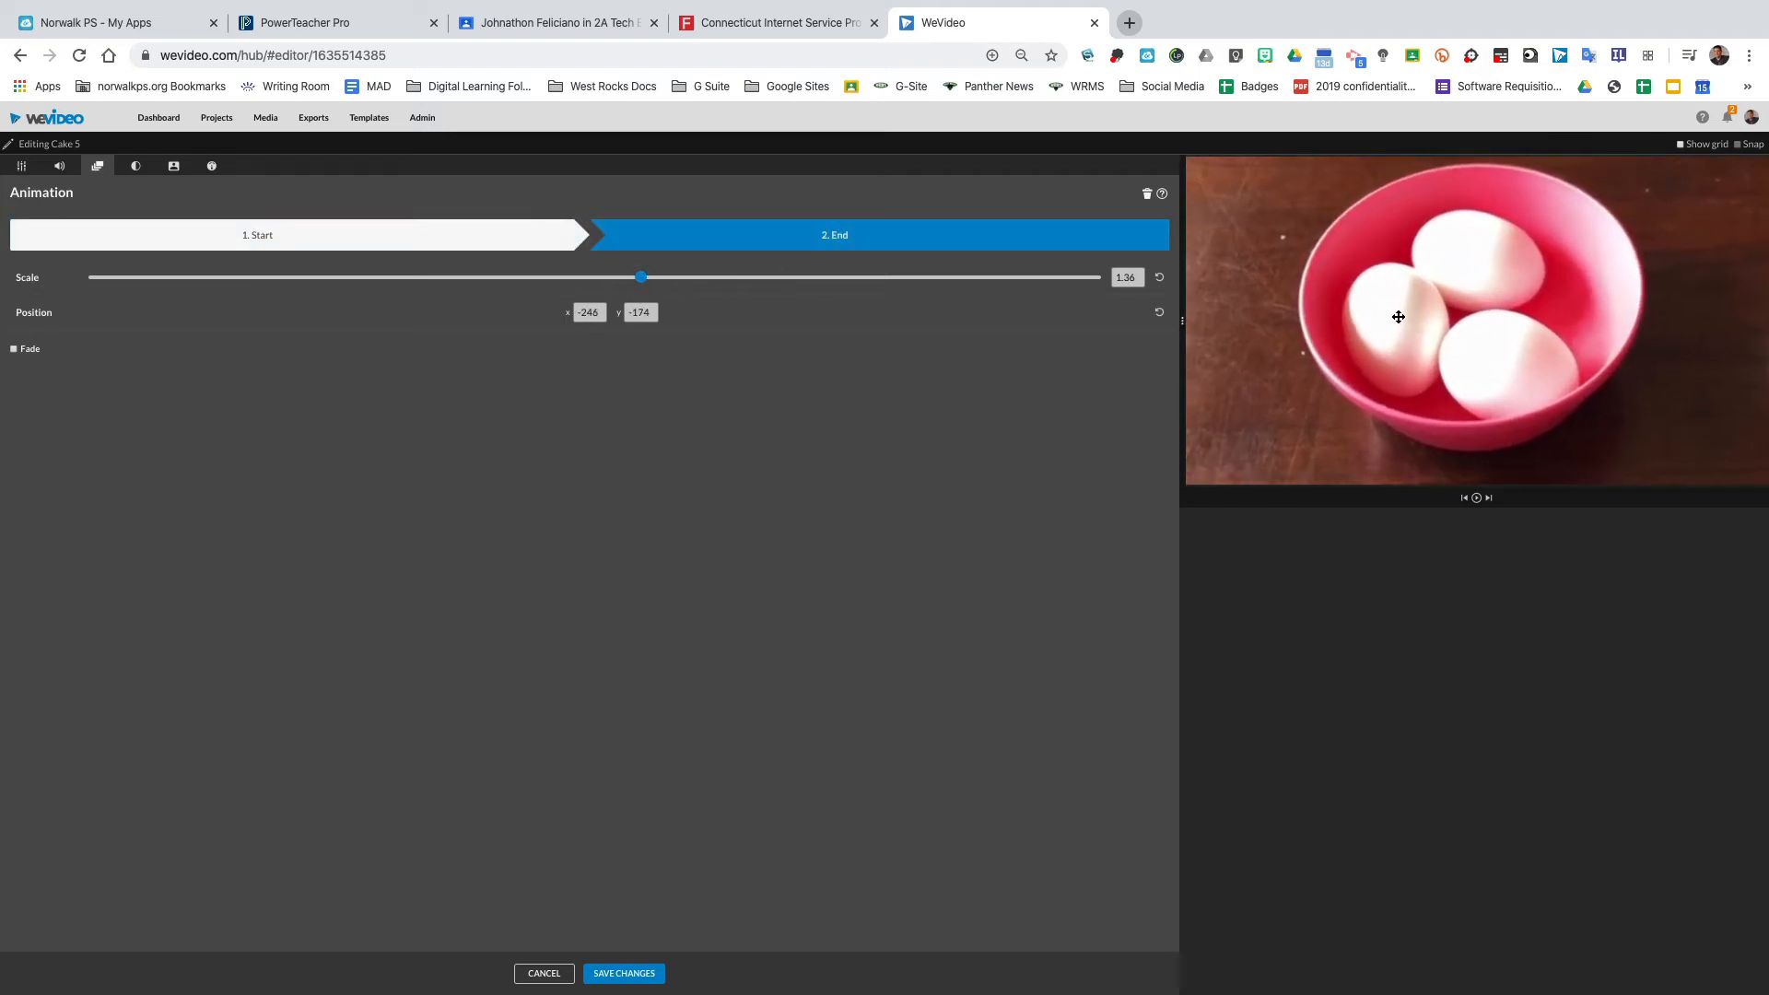
left_click_drag(1398, 317, 1406, 319)
left_click(649, 970)
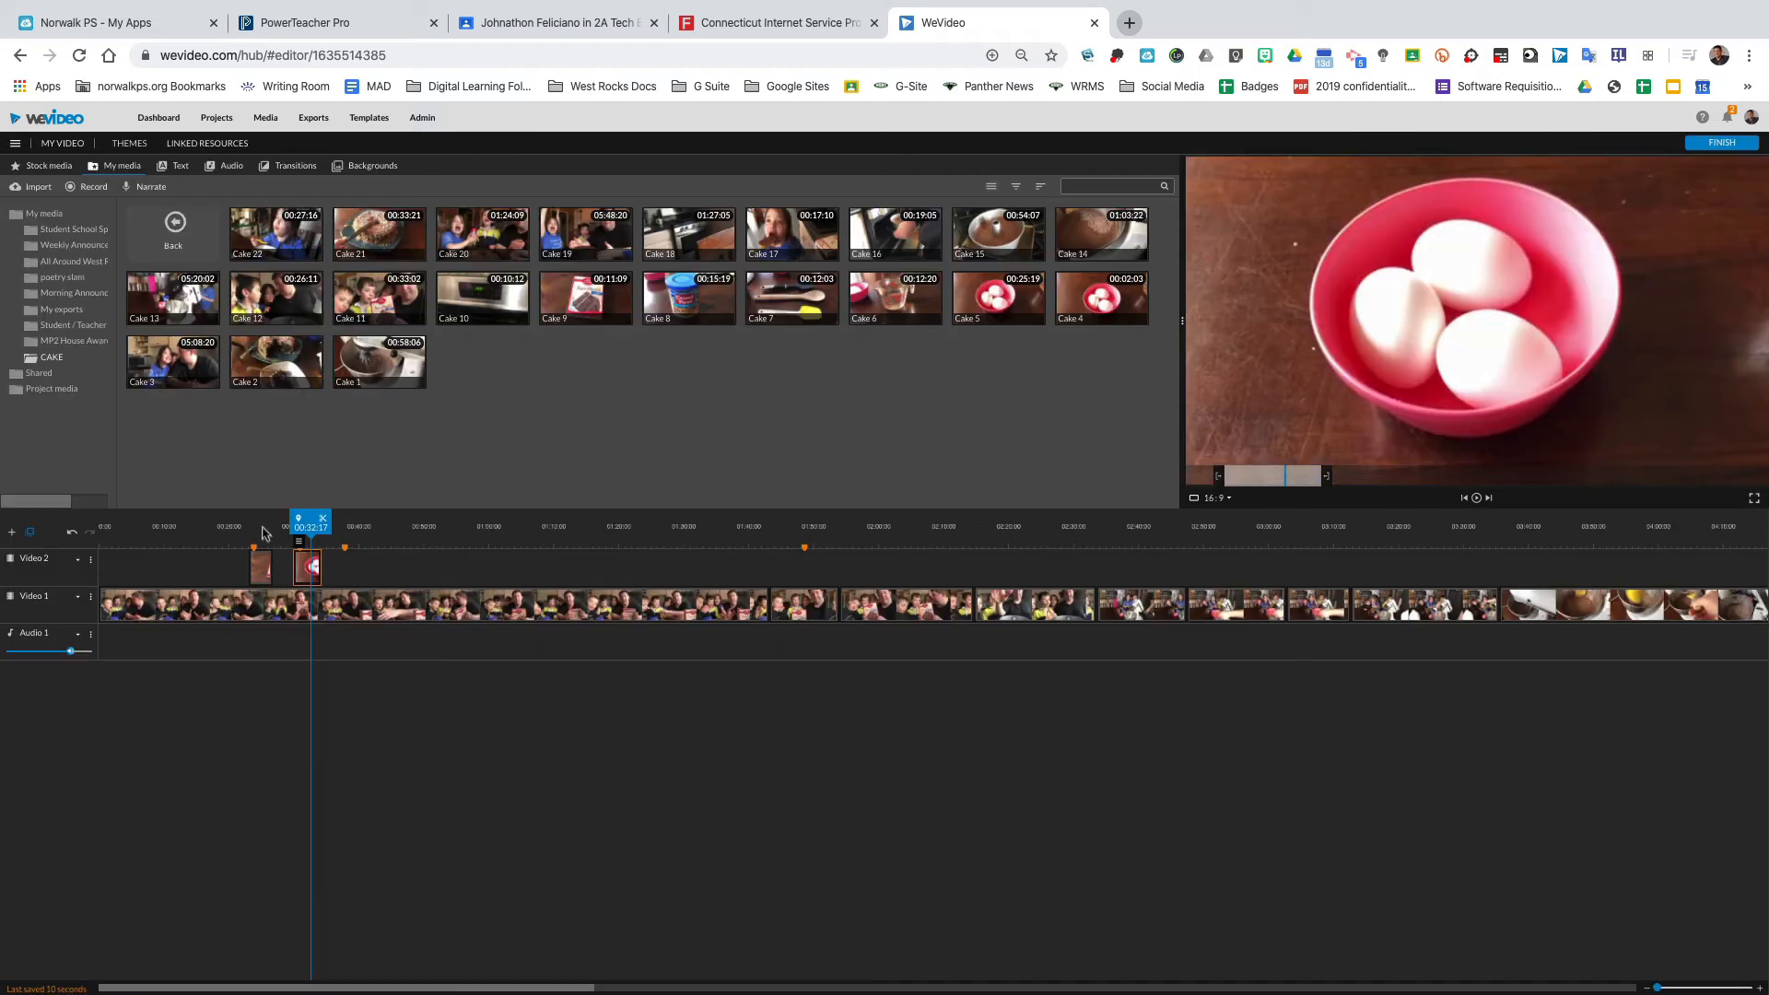
Place the Cake 6 clip on the Video 2 track right after Cake 5 and preview it.
left_click_drag(311, 532, 283, 530)
key("space")
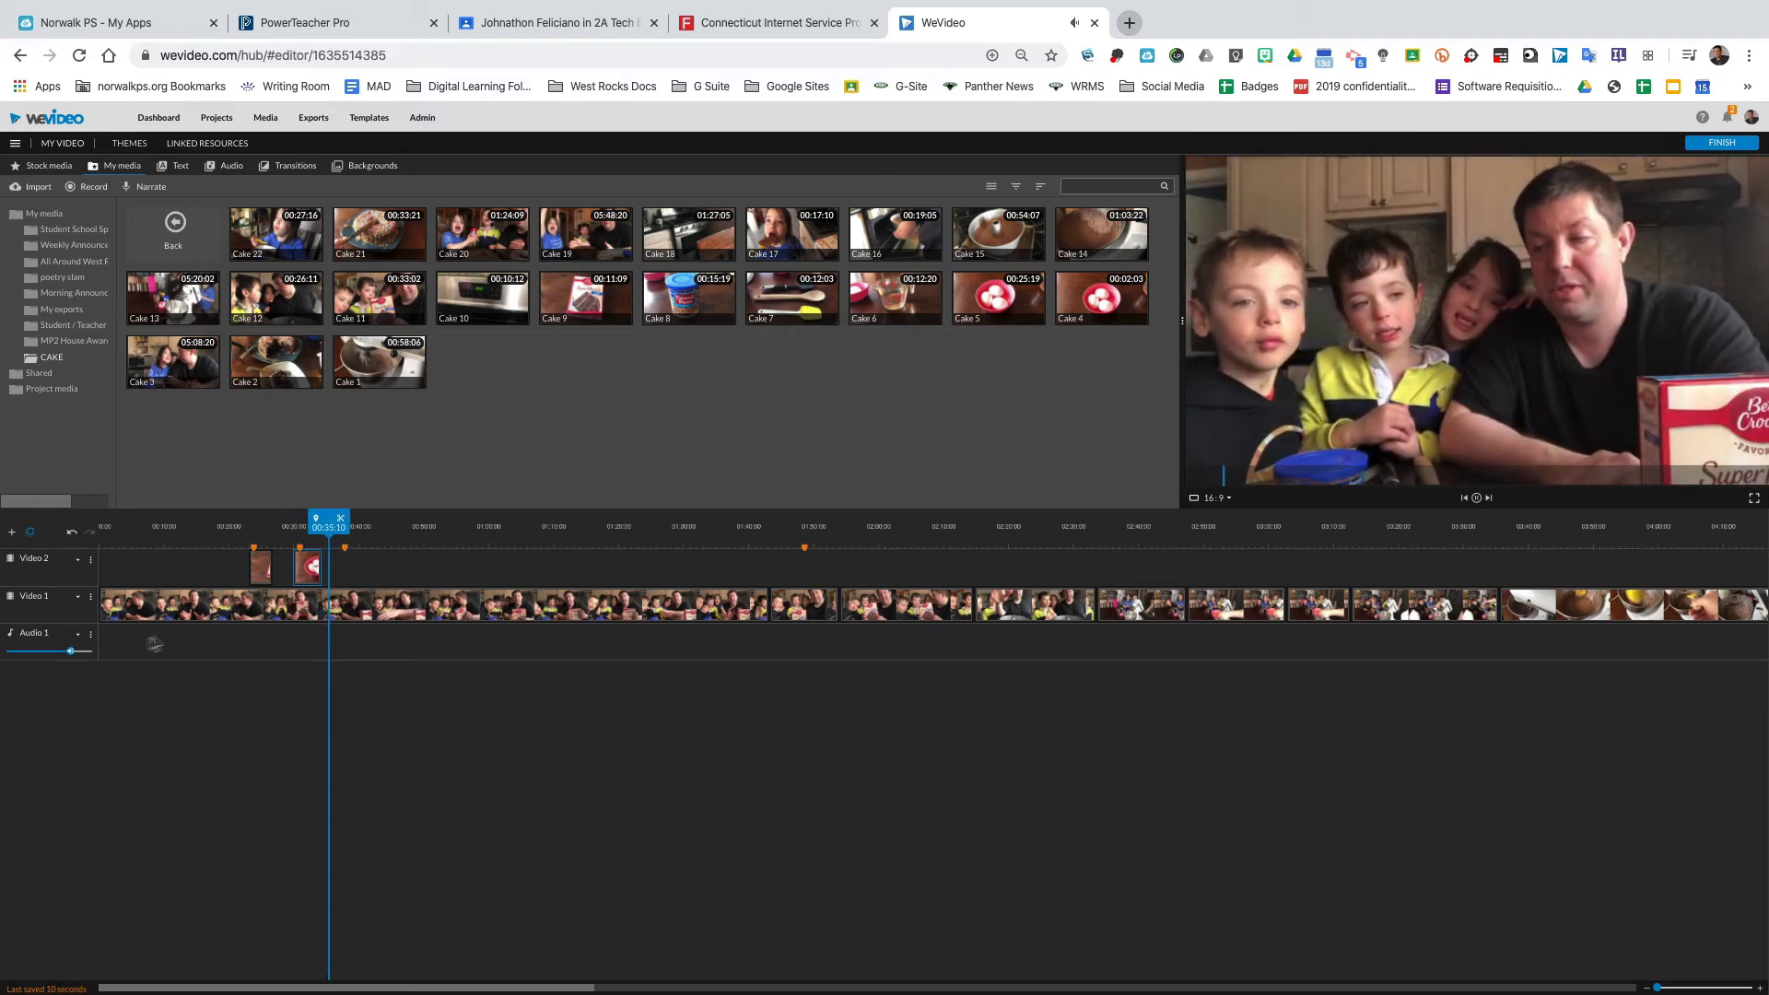
left_click_drag(322, 573, 317, 577)
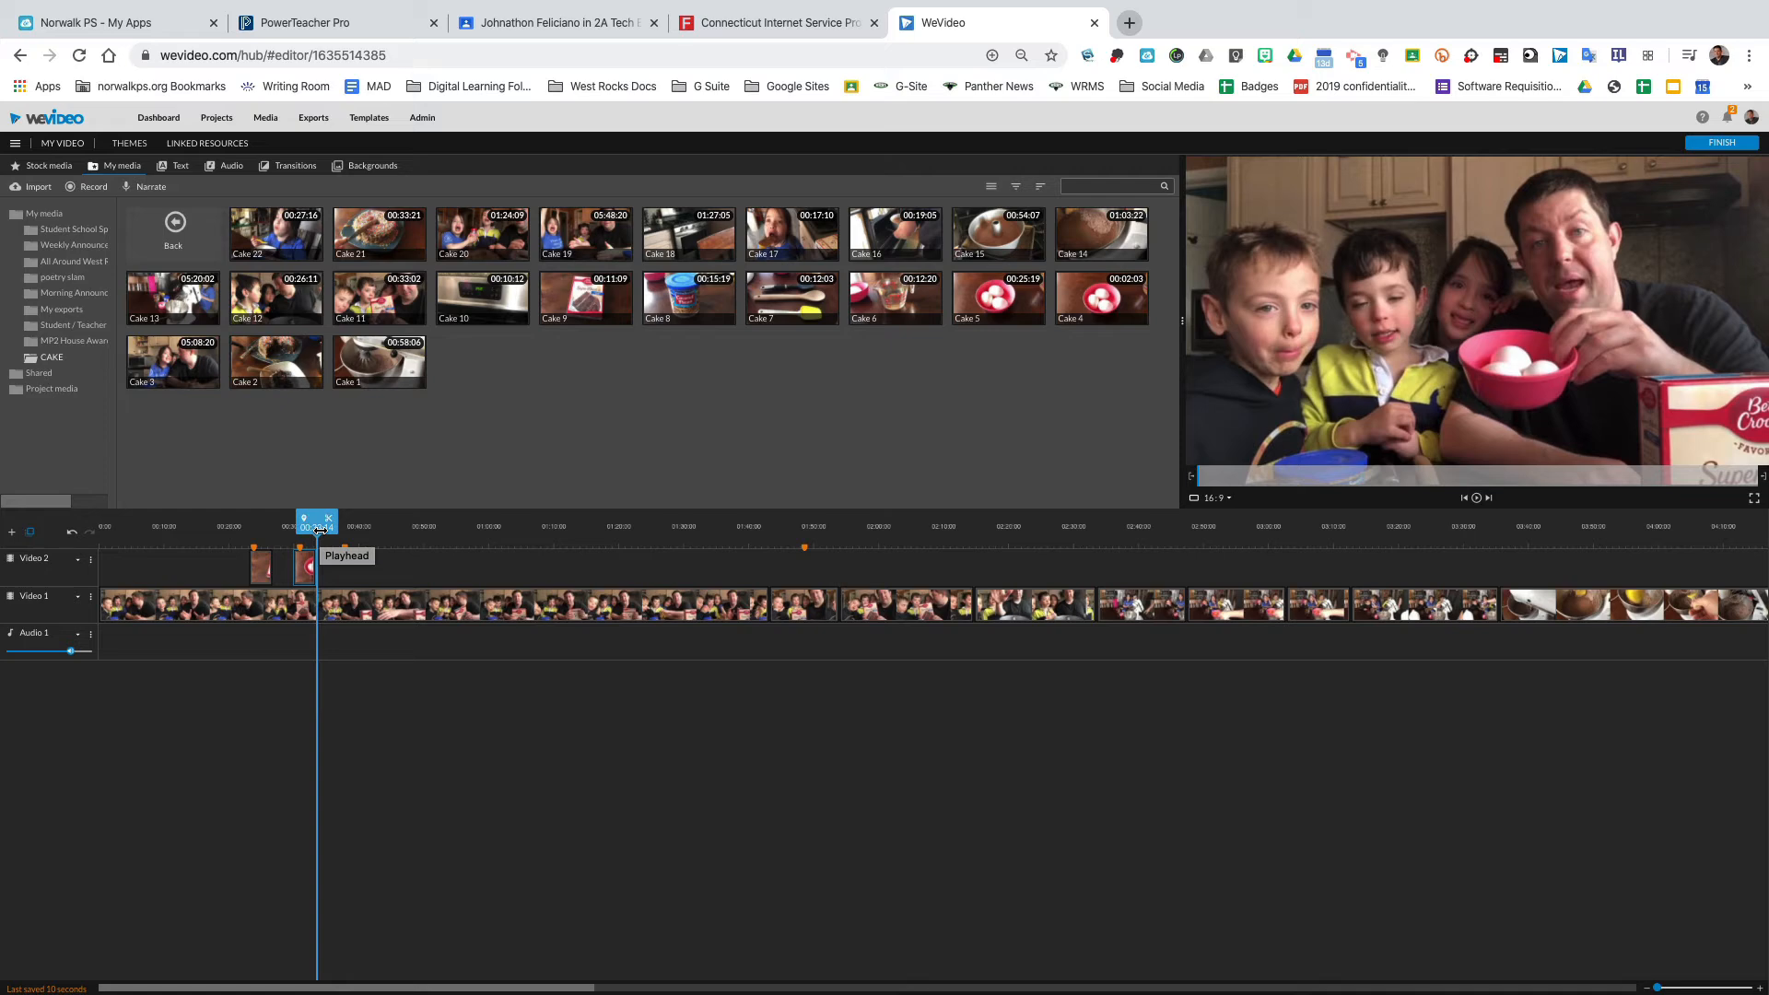
left_click_drag(319, 530, 328, 529)
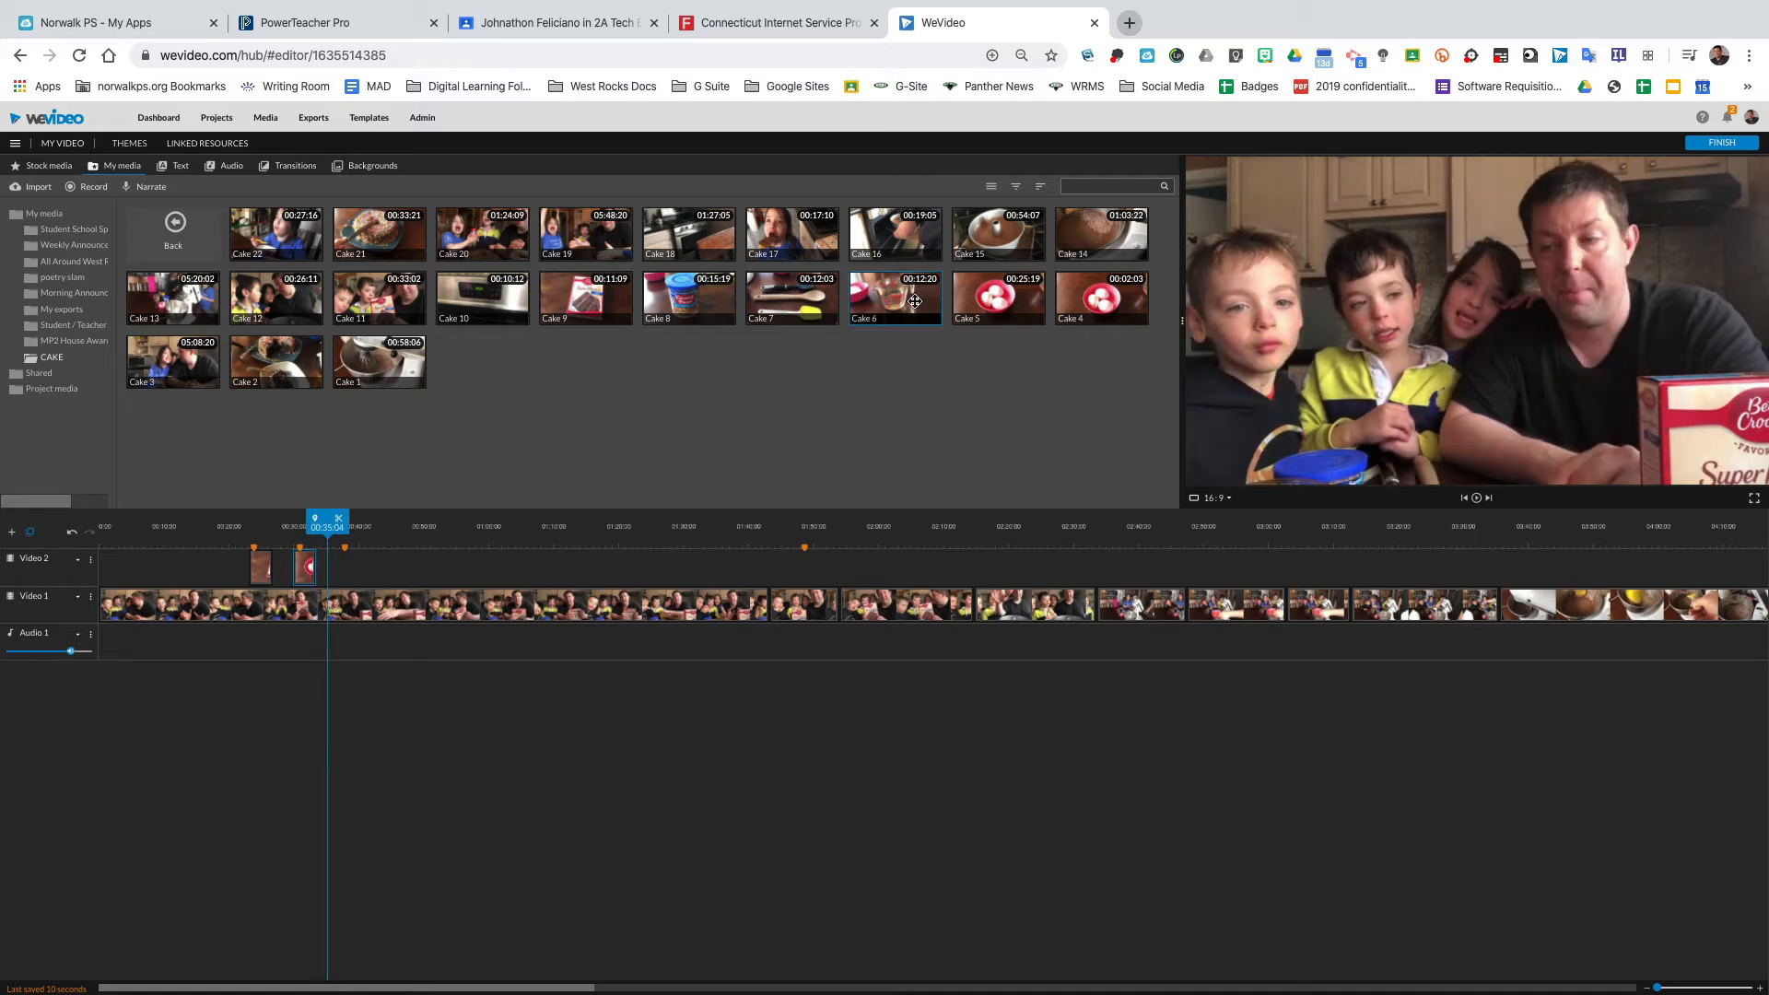
left_click_drag(915, 301, 347, 562)
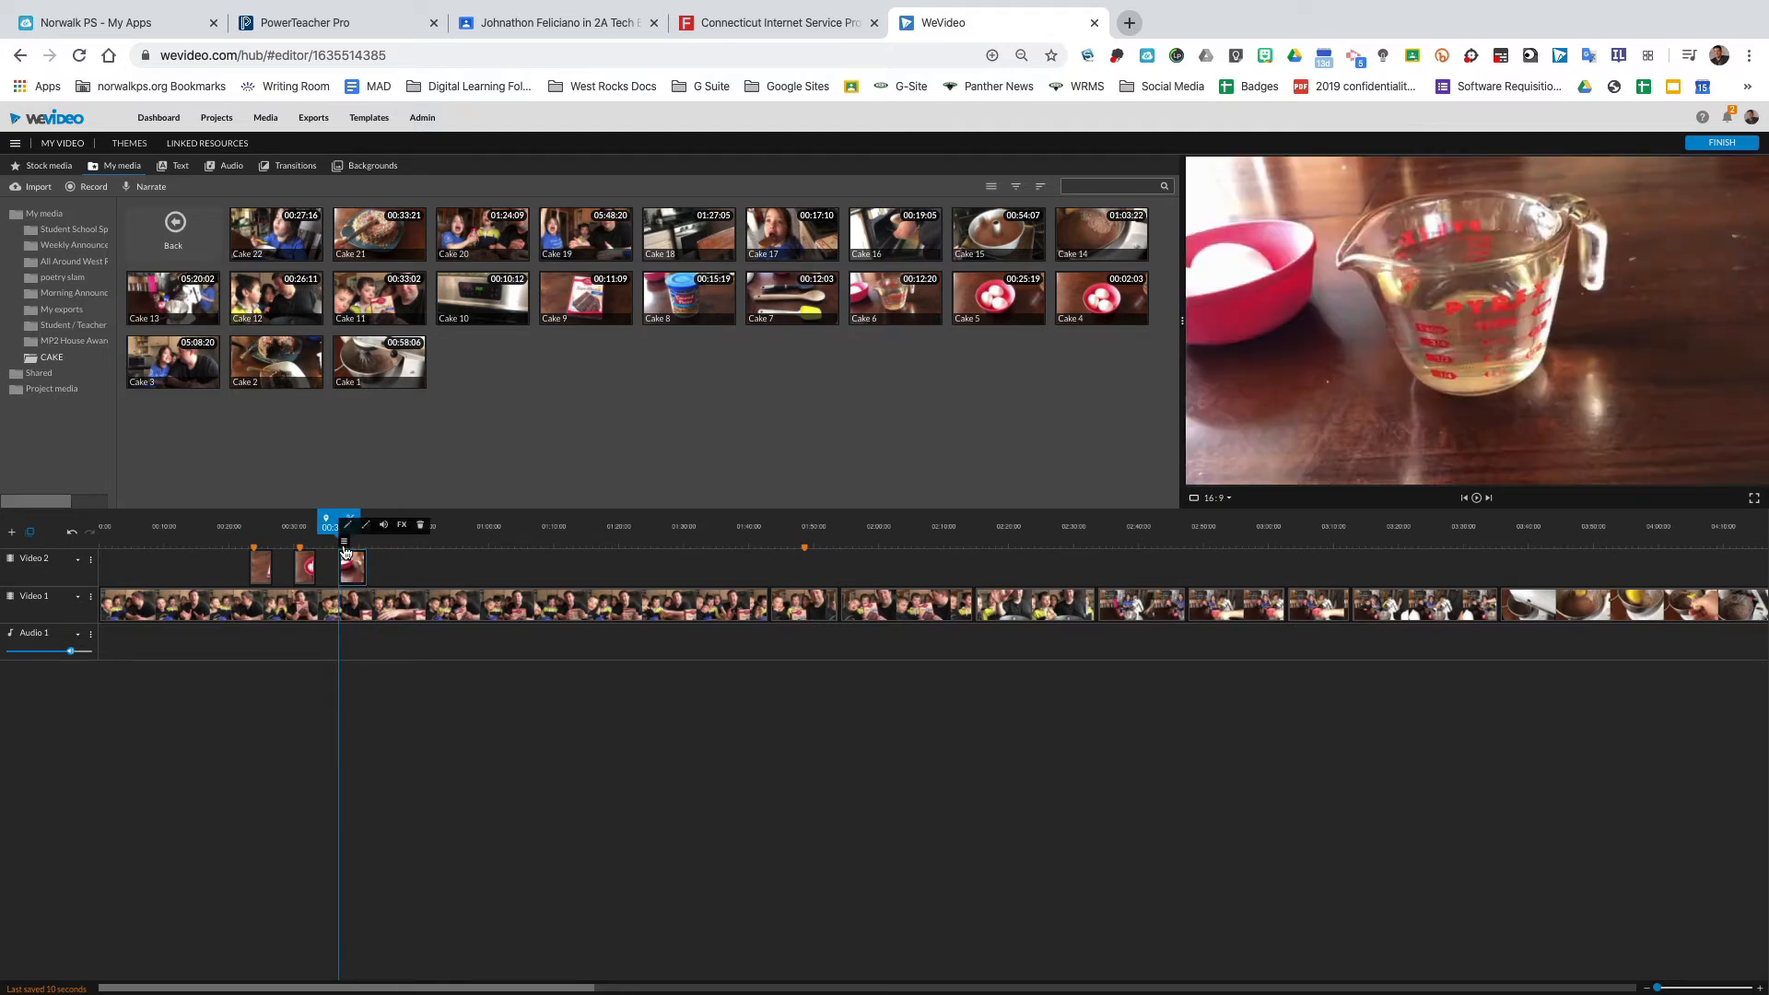
key("space")
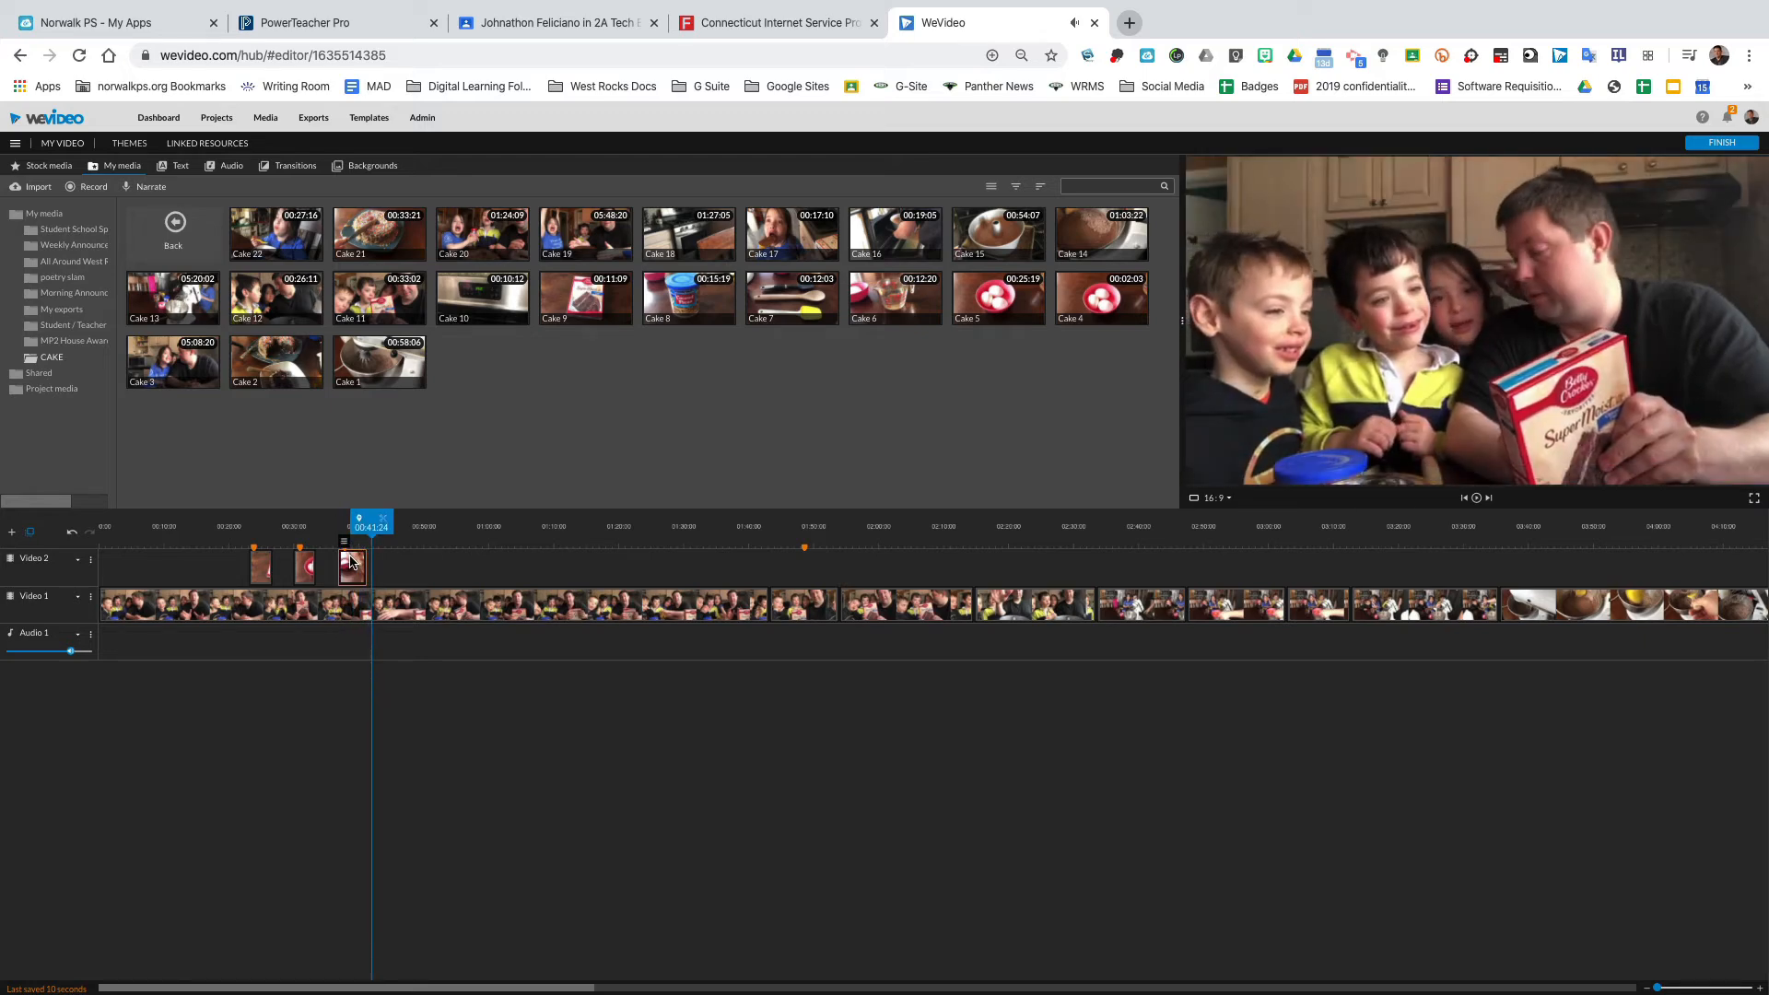
Animate the Cake 6 clip to end at scale 1.36 and mute its audio.
double_click(351, 560)
left_click(805, 242)
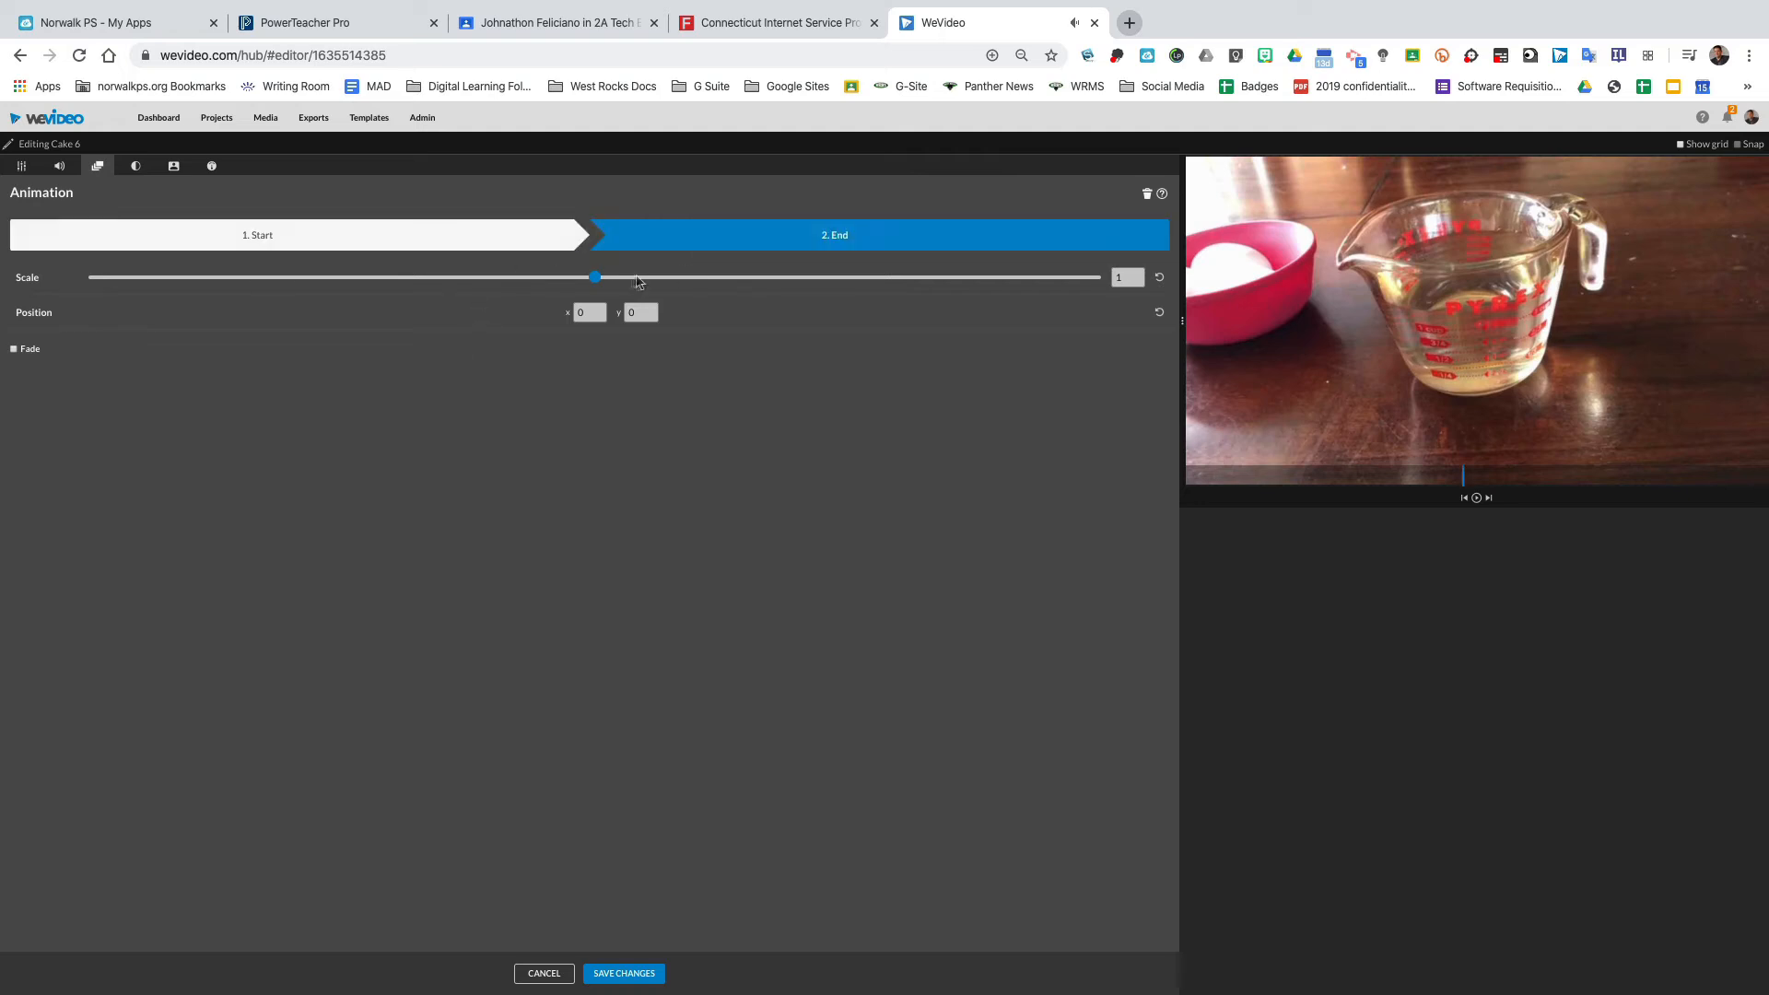
left_click_drag(597, 278, 663, 279)
left_click_drag(1444, 409, 1446, 441)
left_click_drag(657, 281, 640, 279)
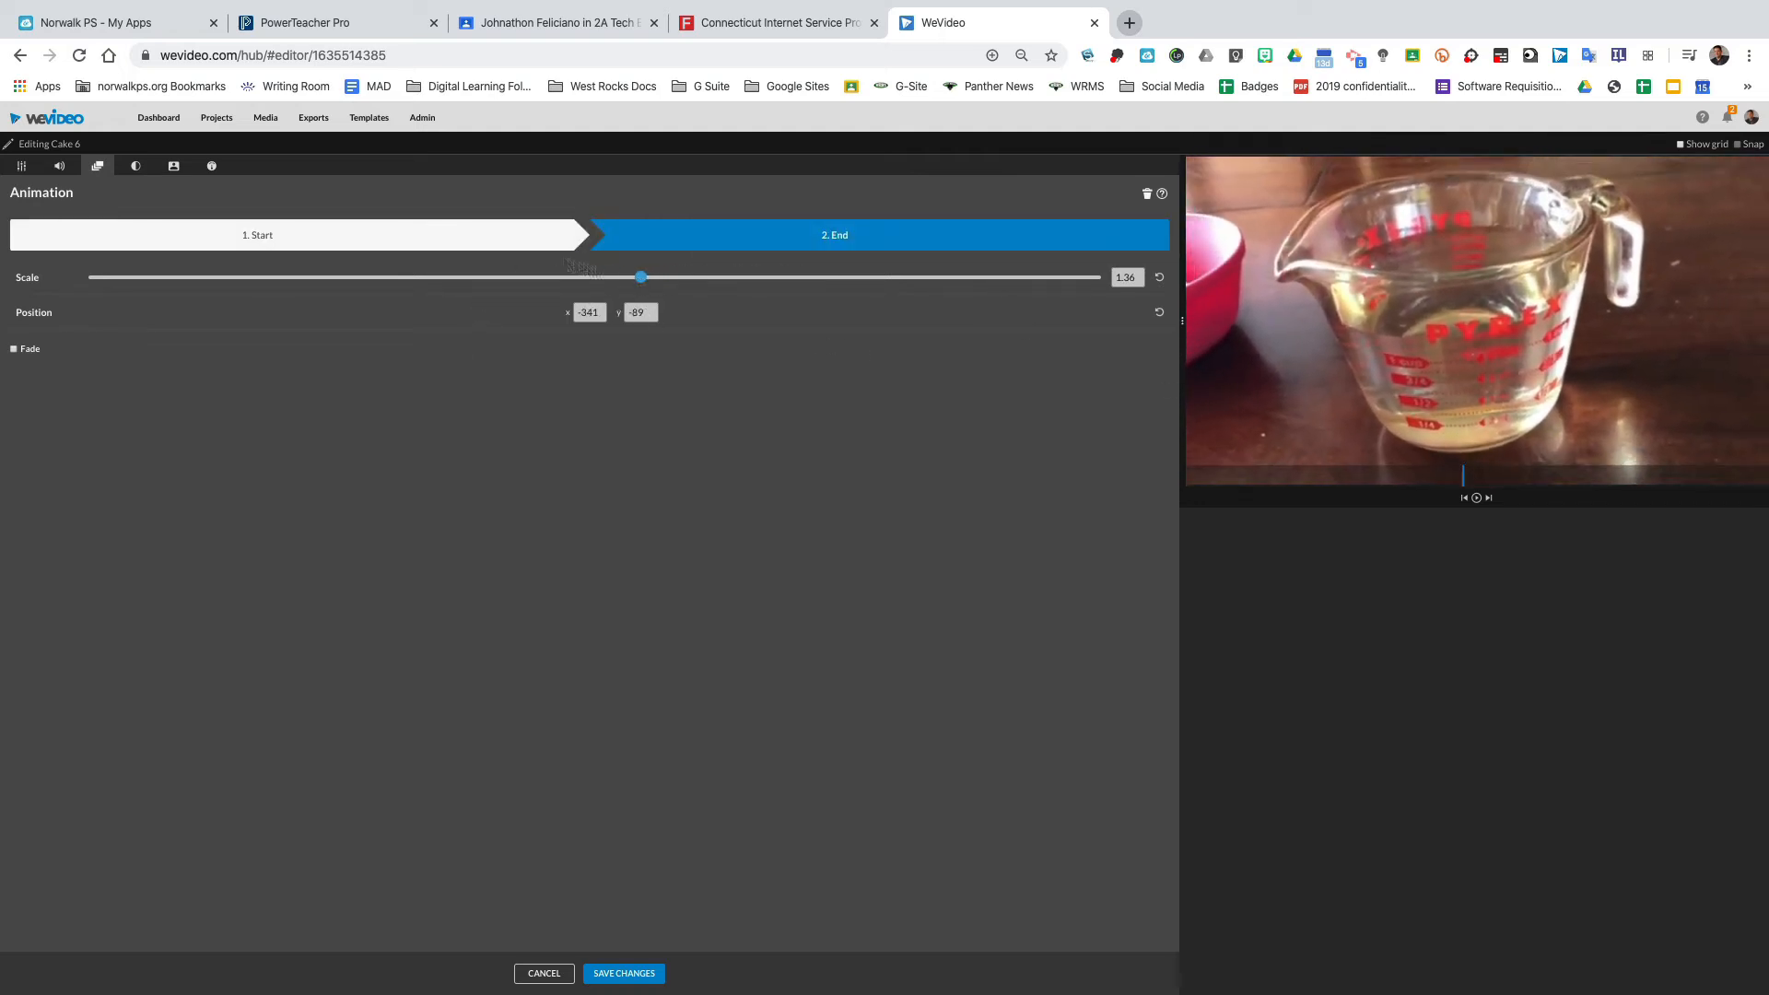
left_click(59, 166)
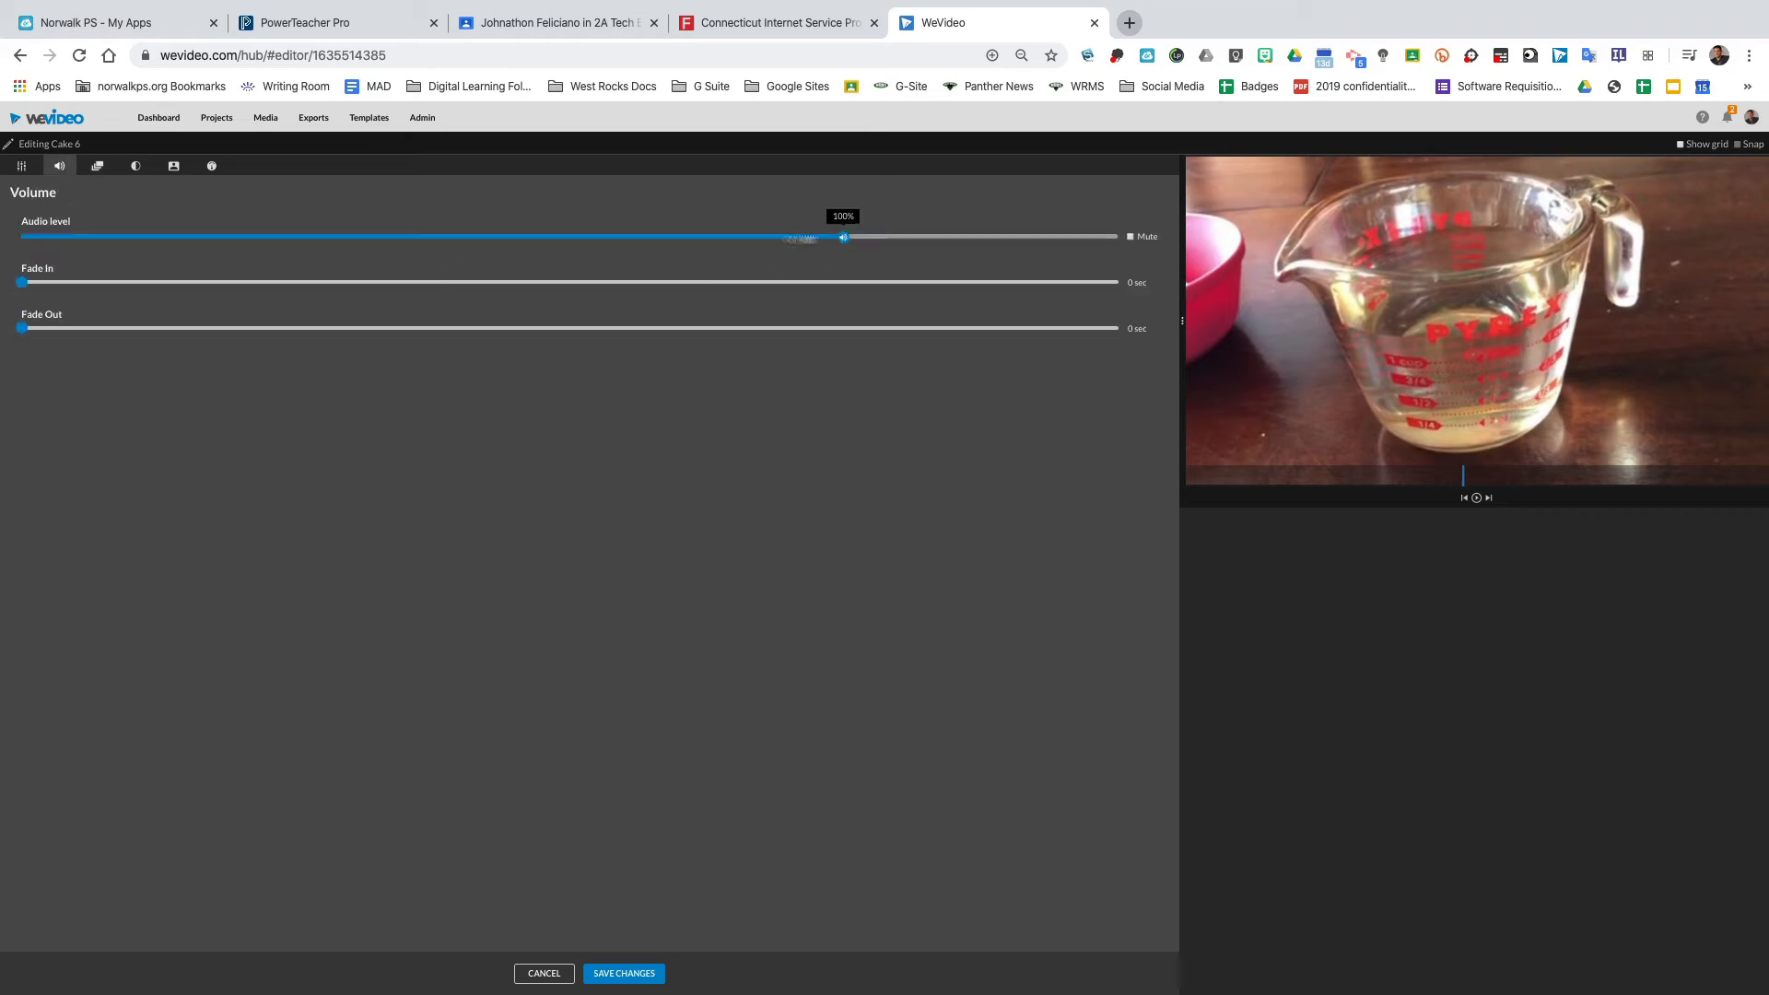
left_click_drag(843, 237, 21, 237)
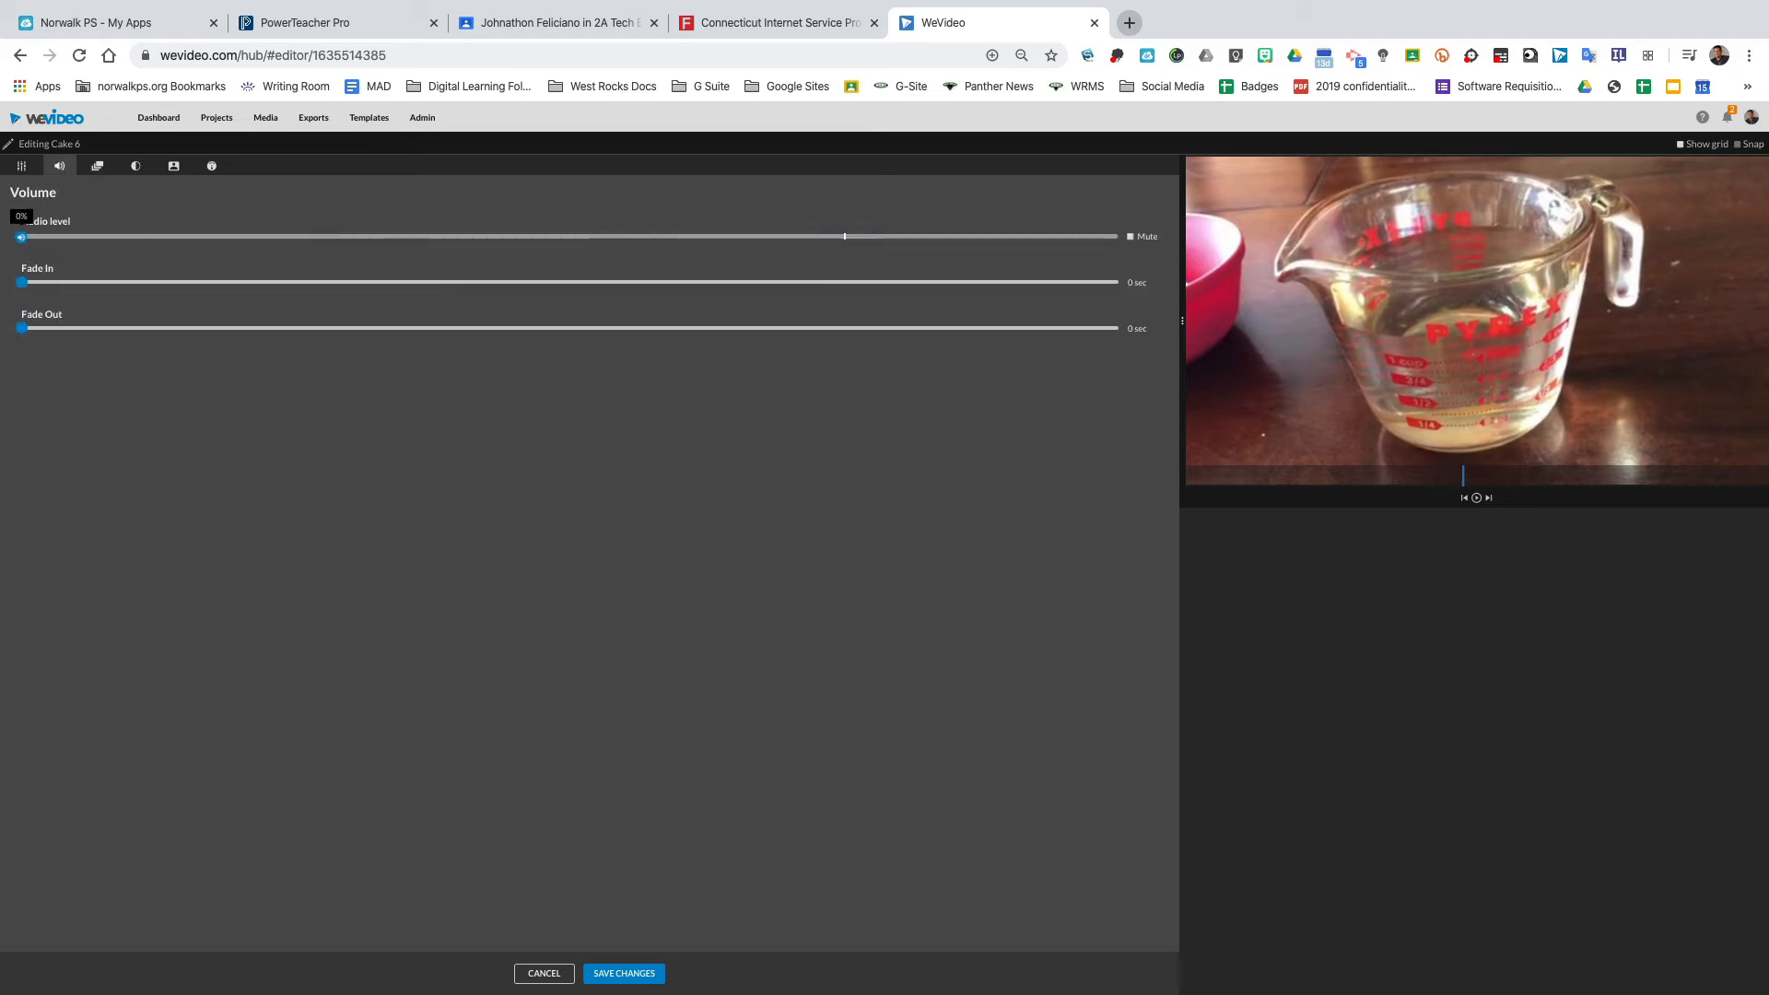
left_click(622, 974)
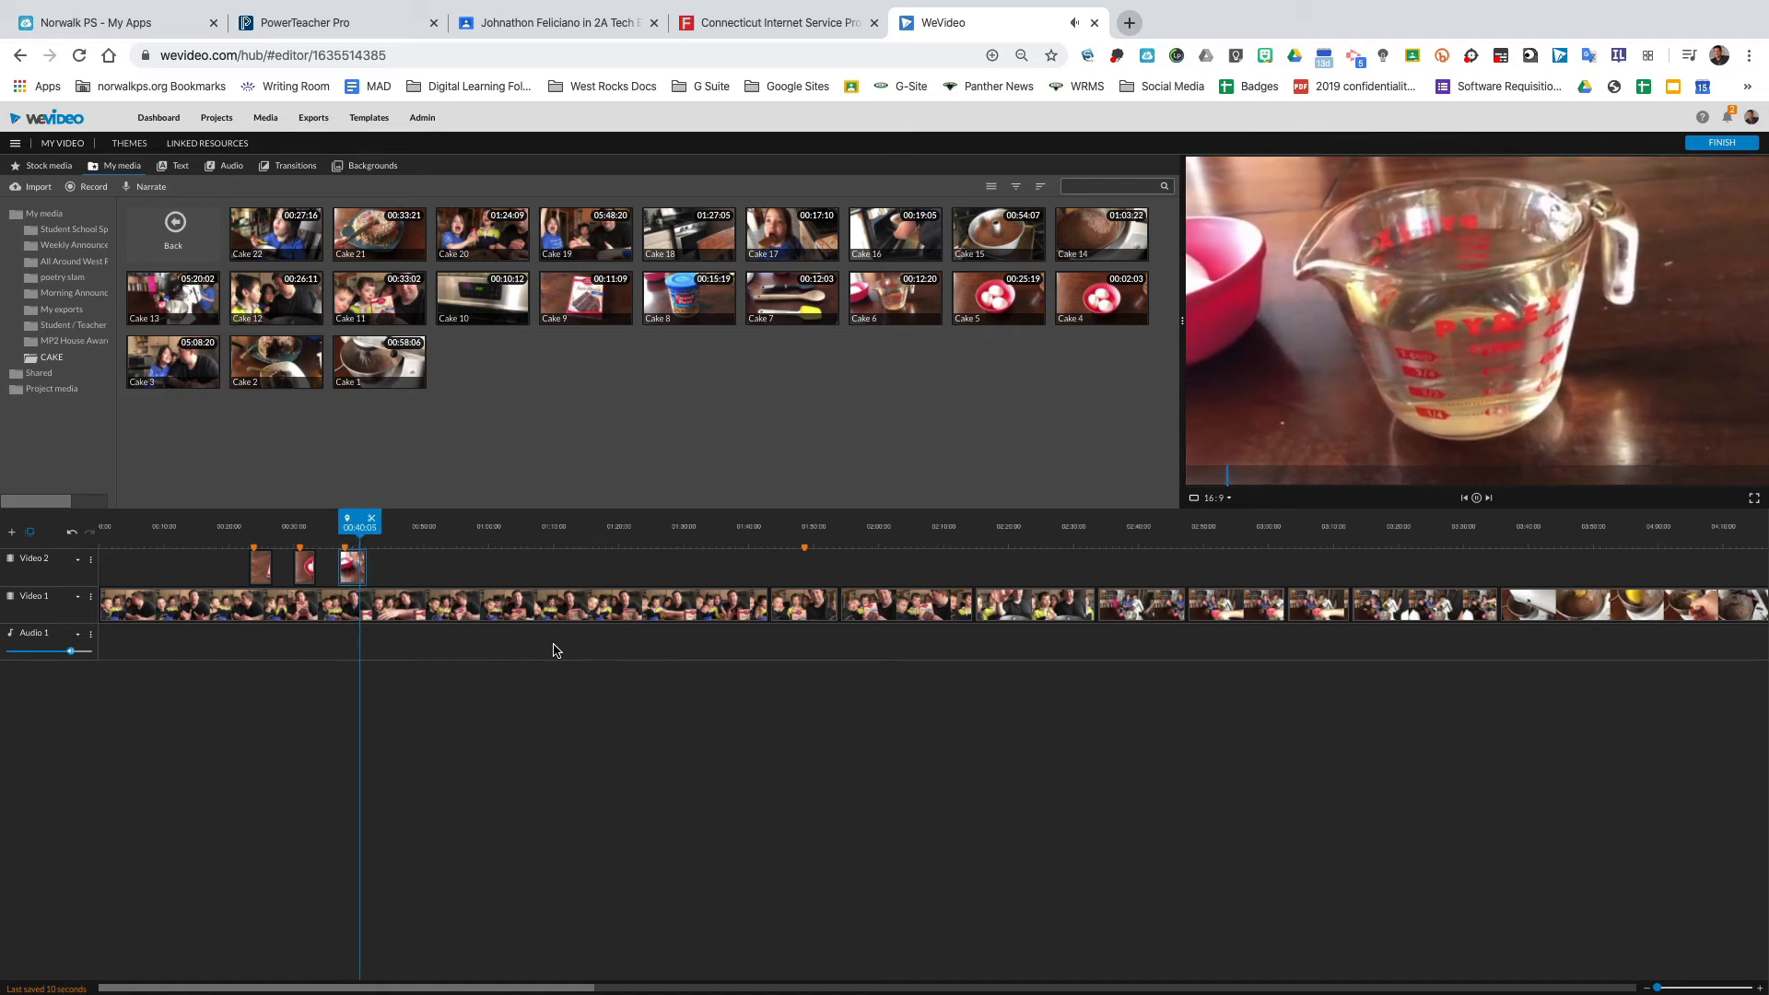
Check the Preheat Oven marker's comment and place the Cake 10 clip on the Video 2 track at that marker.
left_click(806, 552)
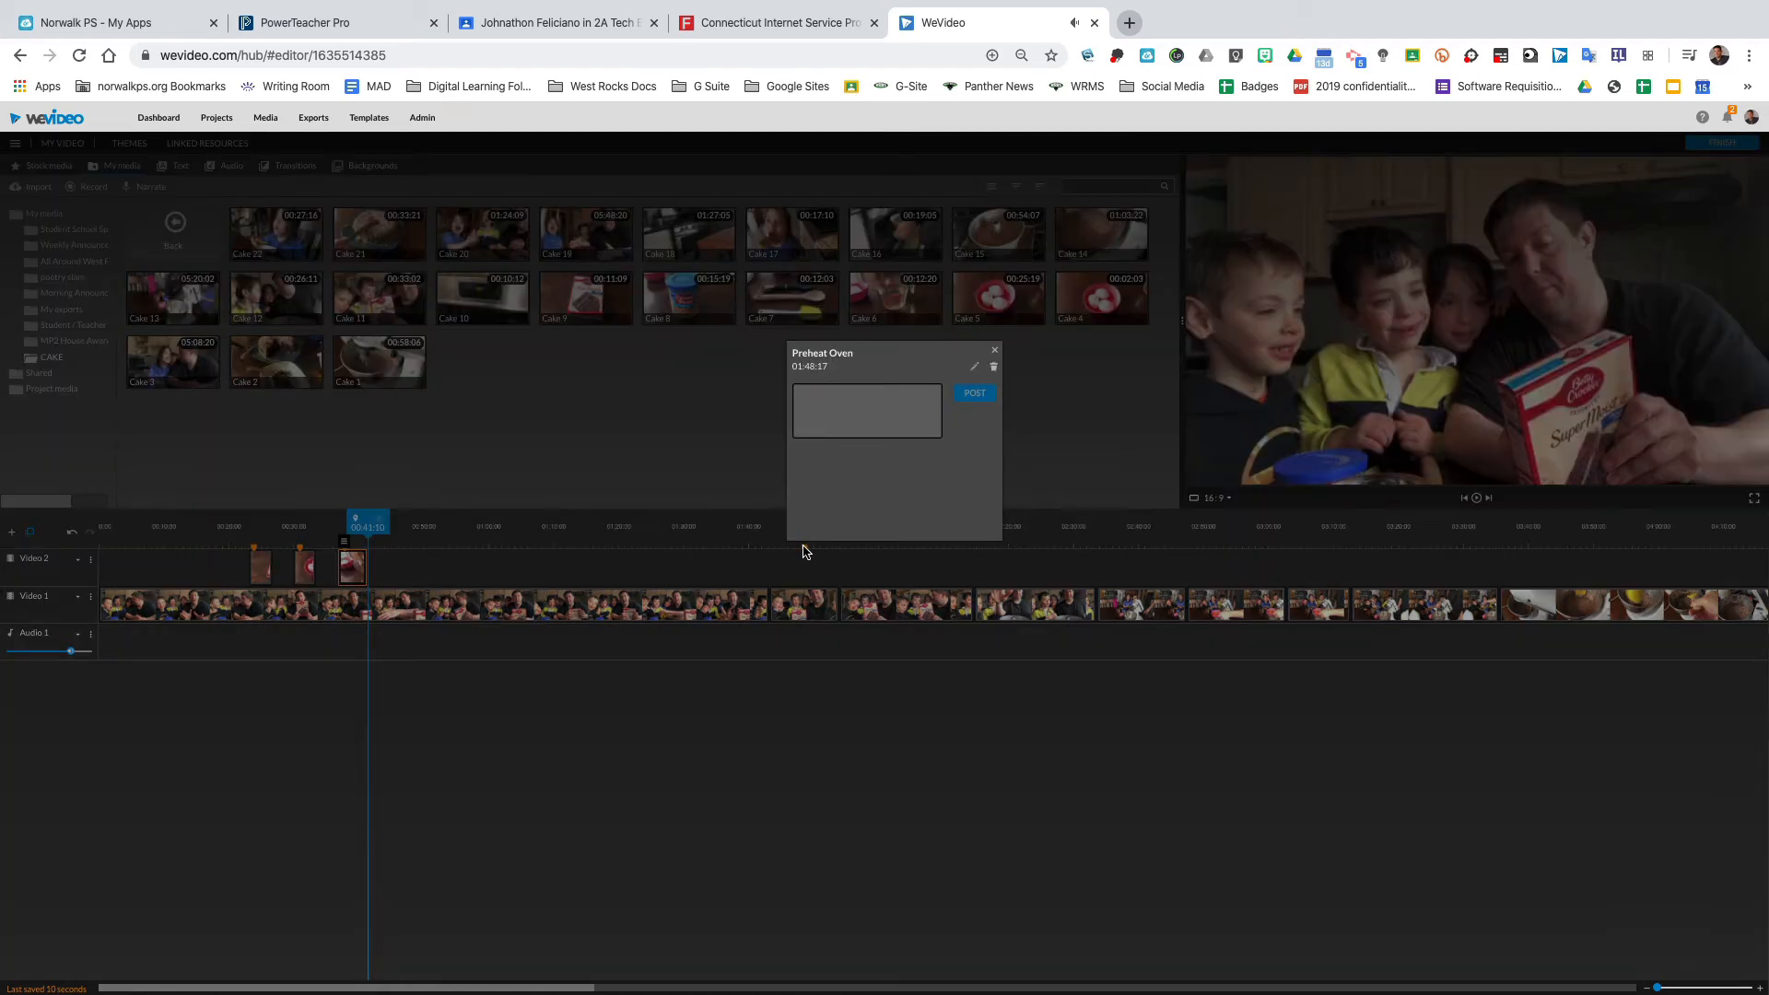
left_click(995, 354)
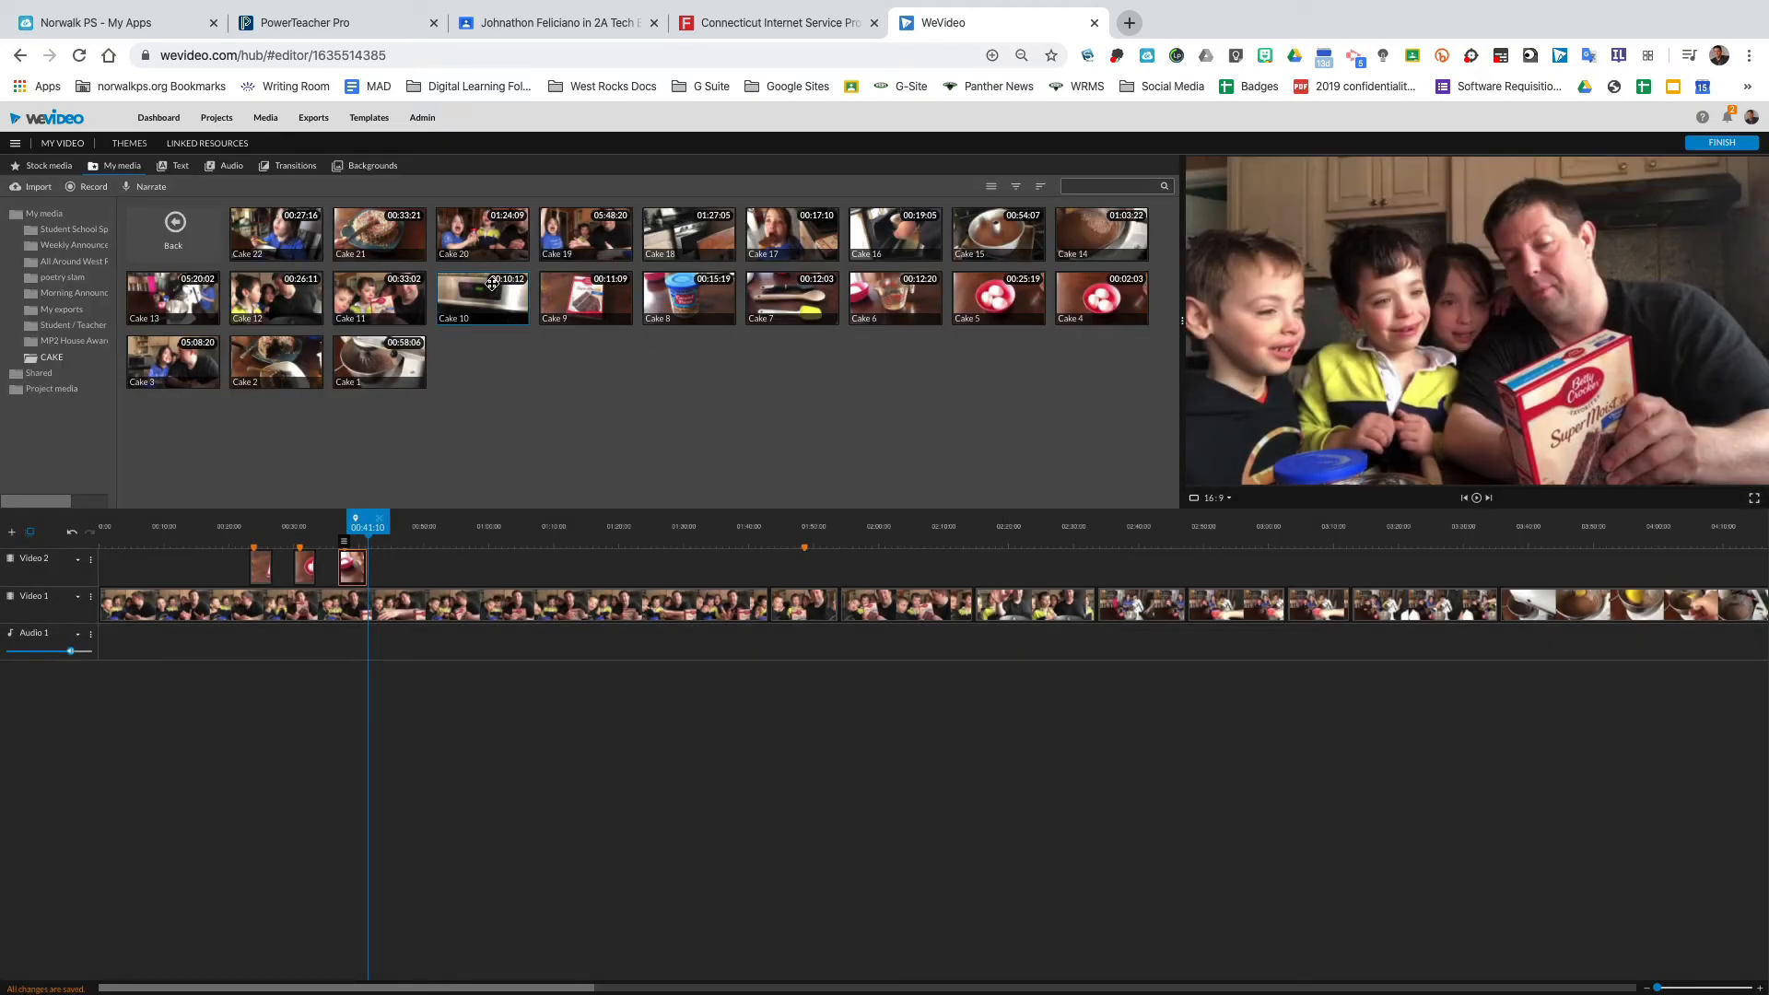
left_click_drag(491, 284, 829, 564)
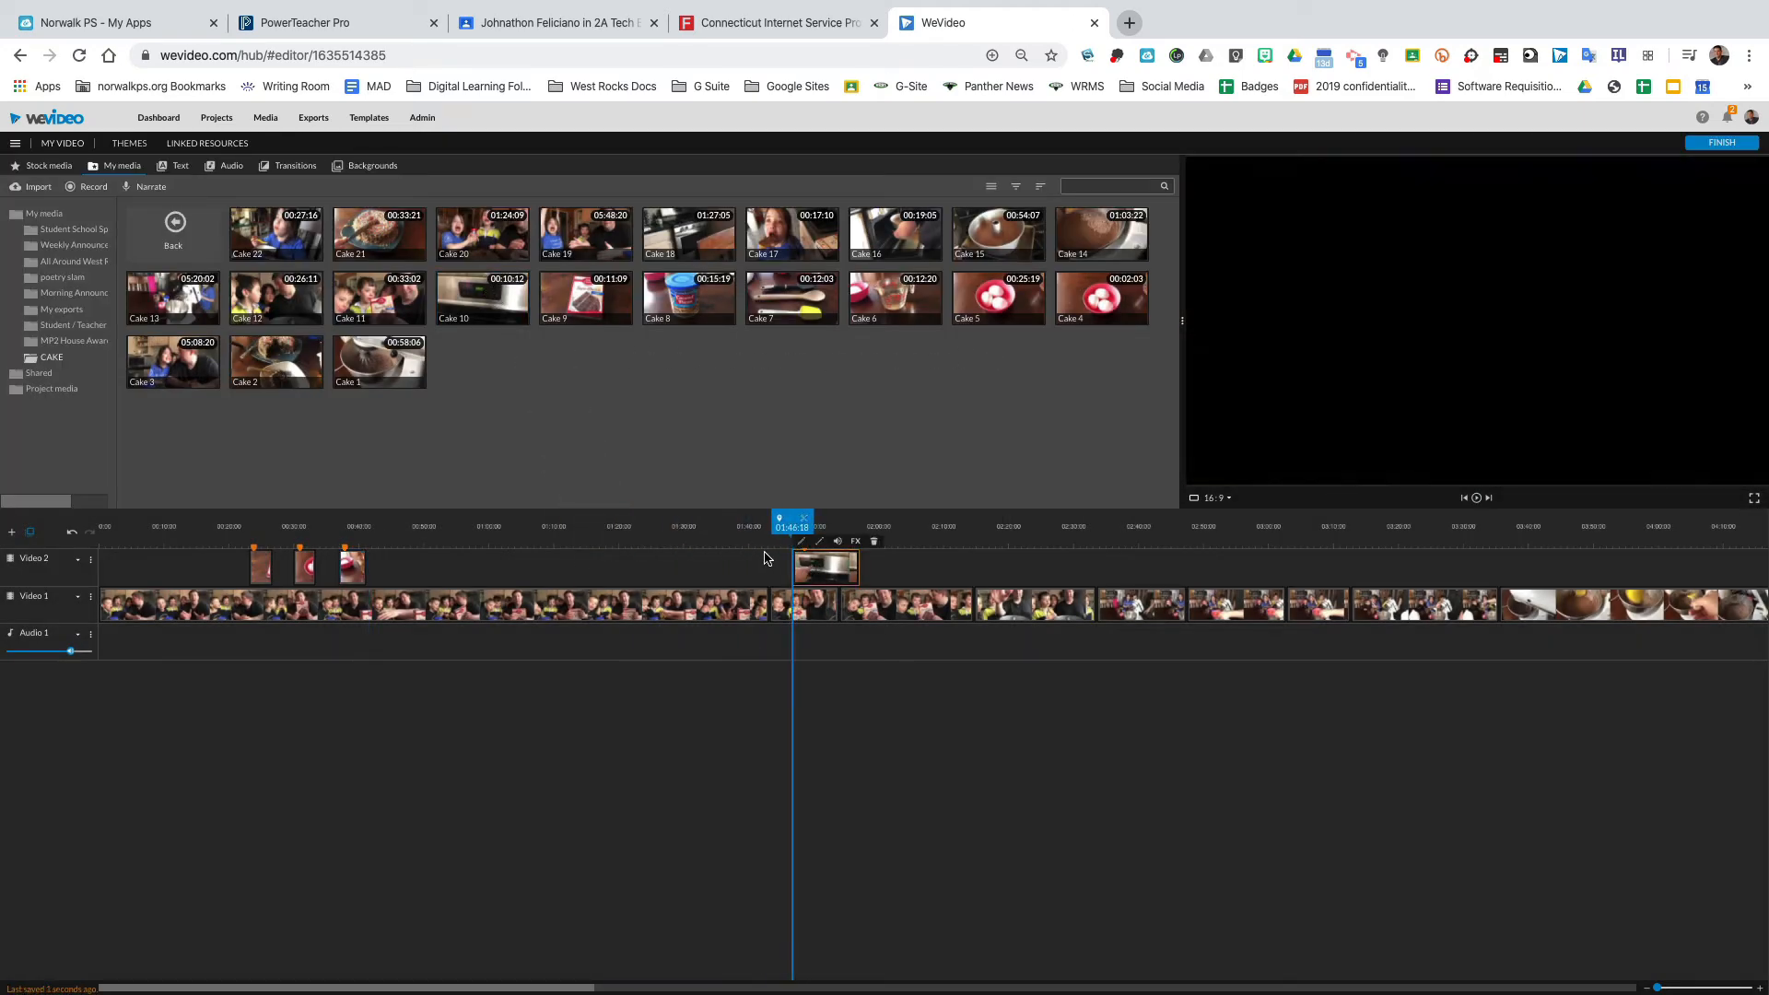
left_click_drag(775, 529, 763, 534)
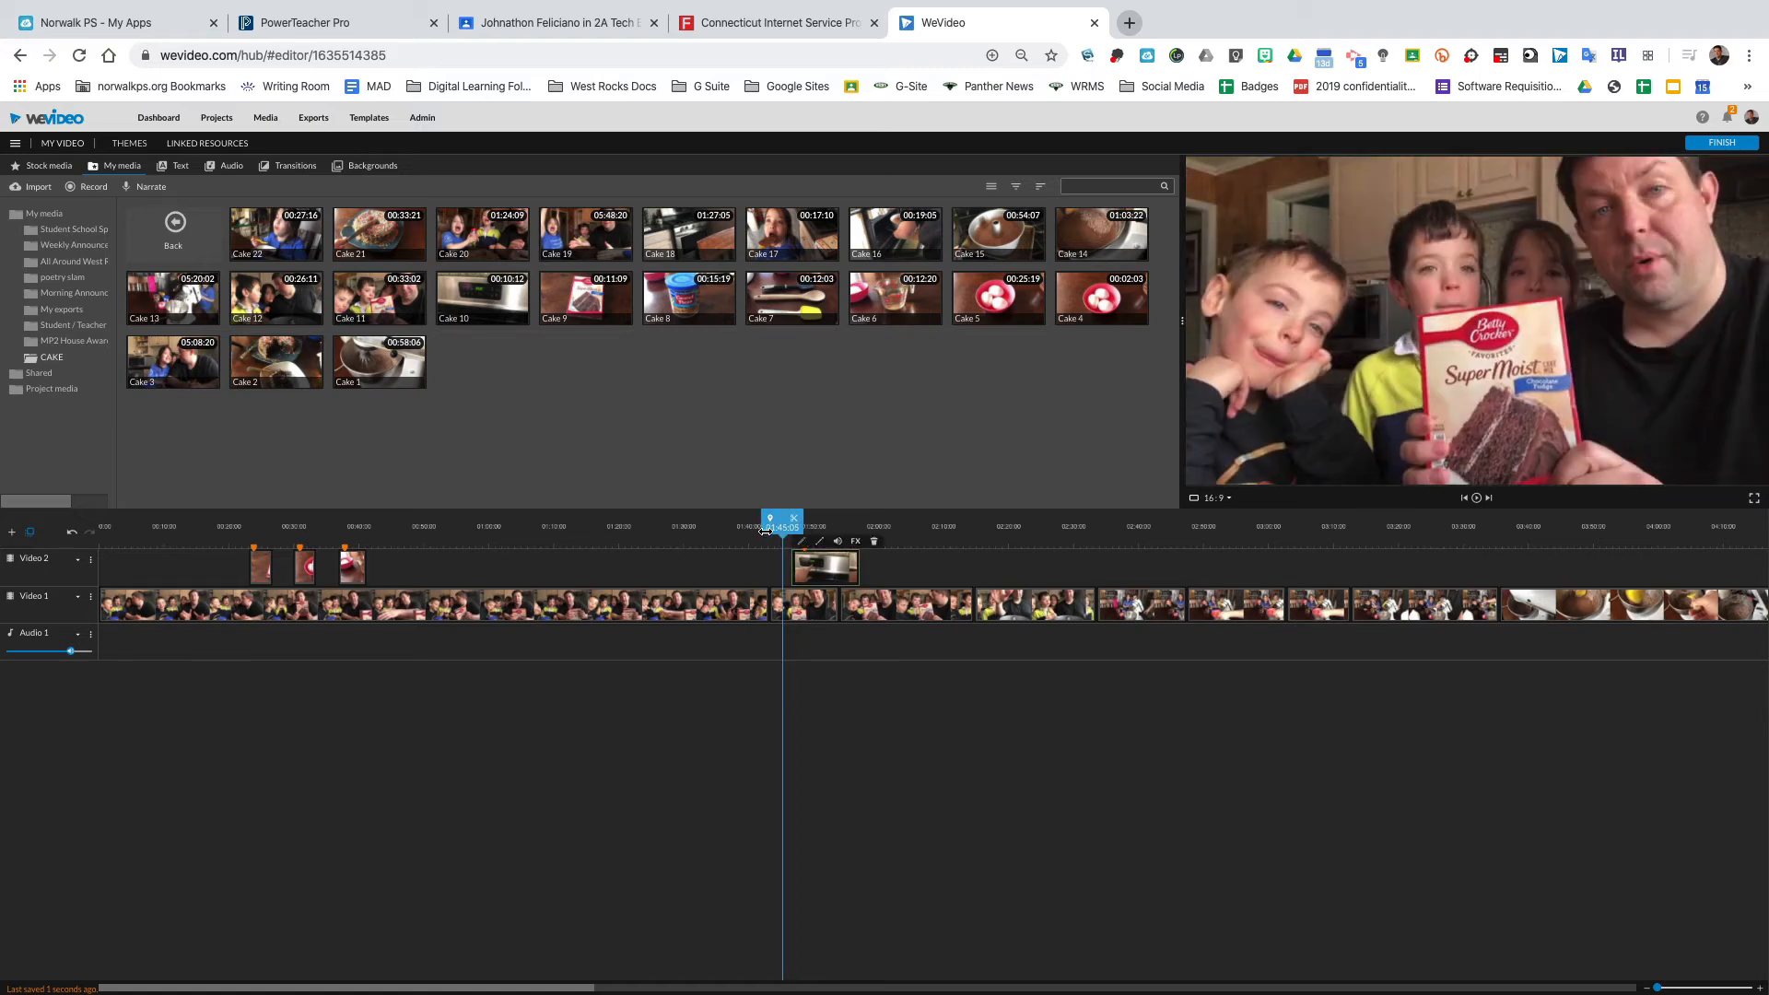
key("space")
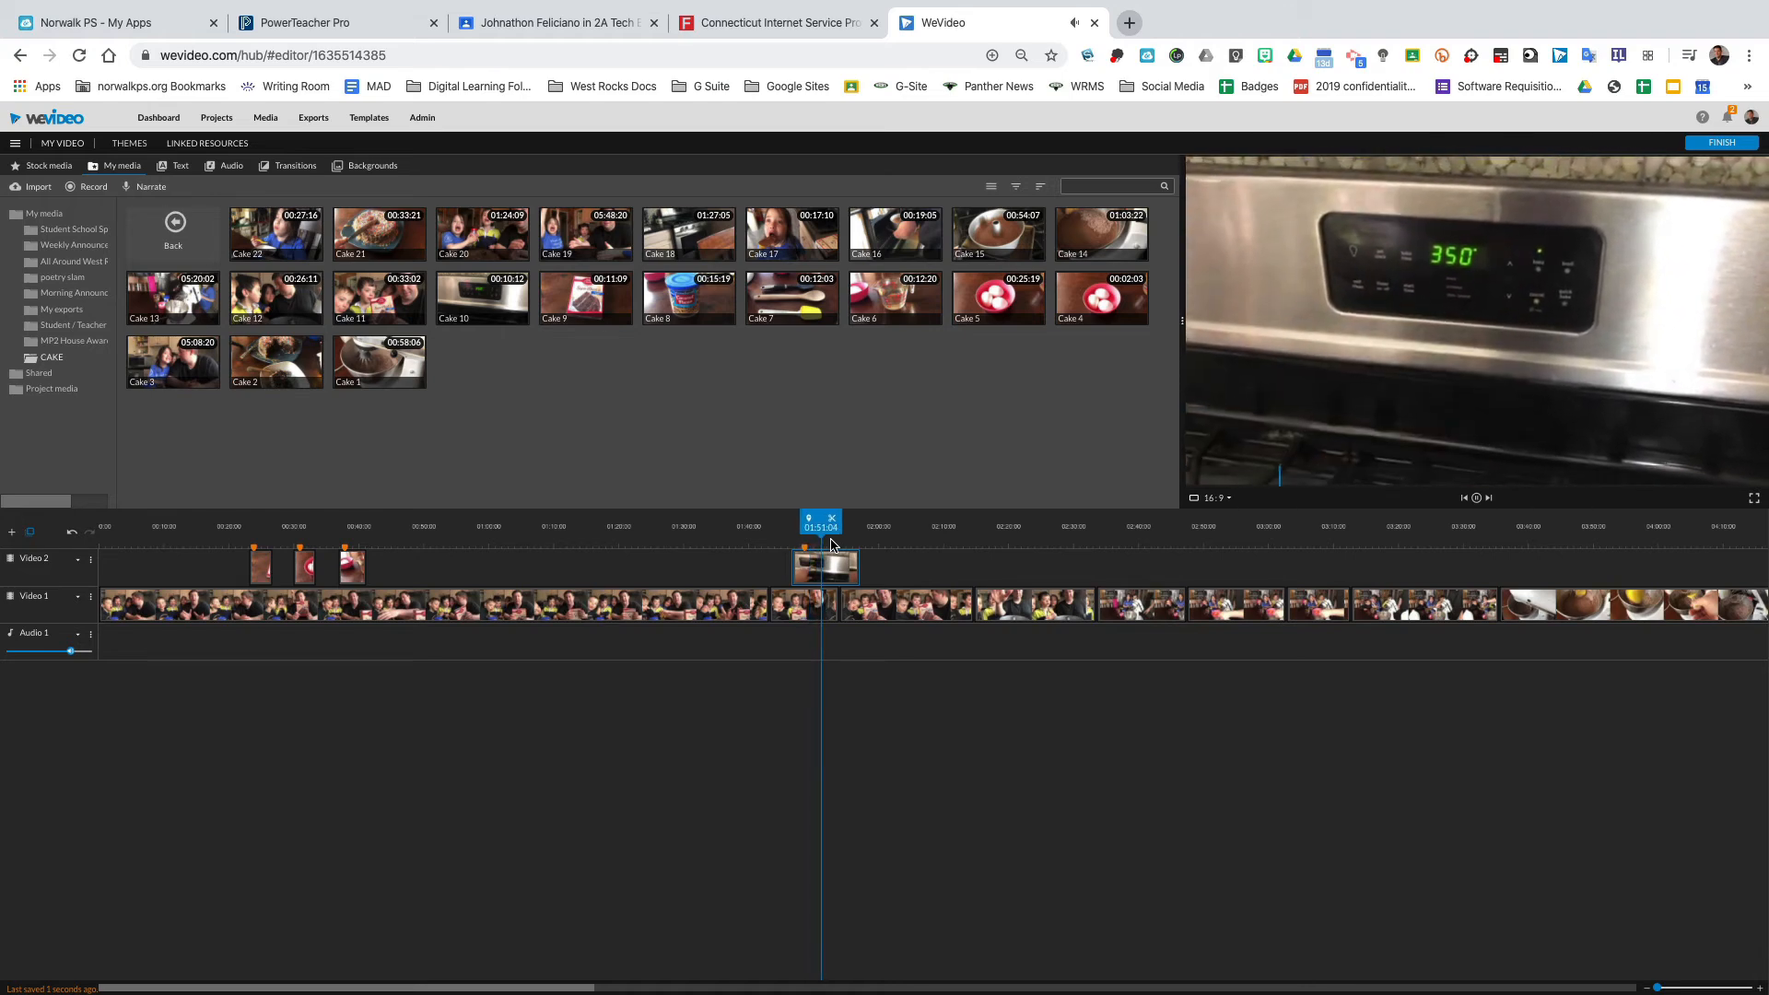
key("space")
left_click_drag(855, 569, 837, 569)
Mute the Cake 10 clip, animate it to end at scale 1.12 framing the oven display, and preview it.
double_click(816, 568)
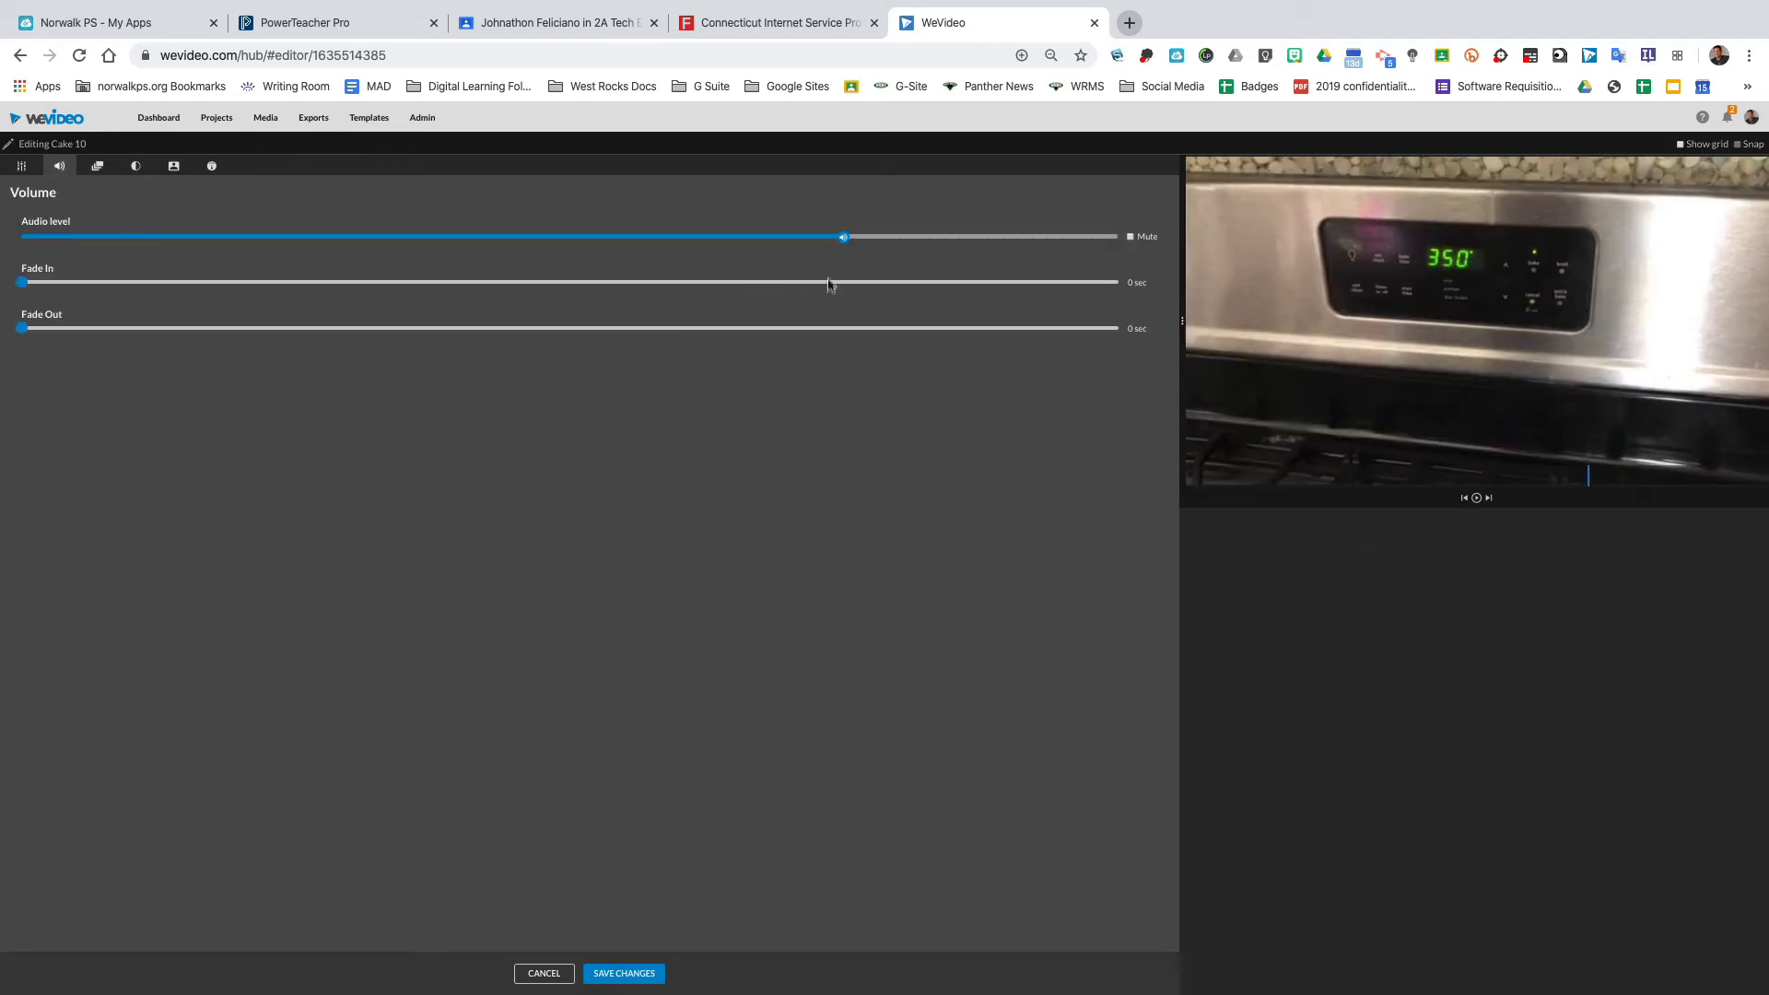
left_click_drag(838, 238, 98, 244)
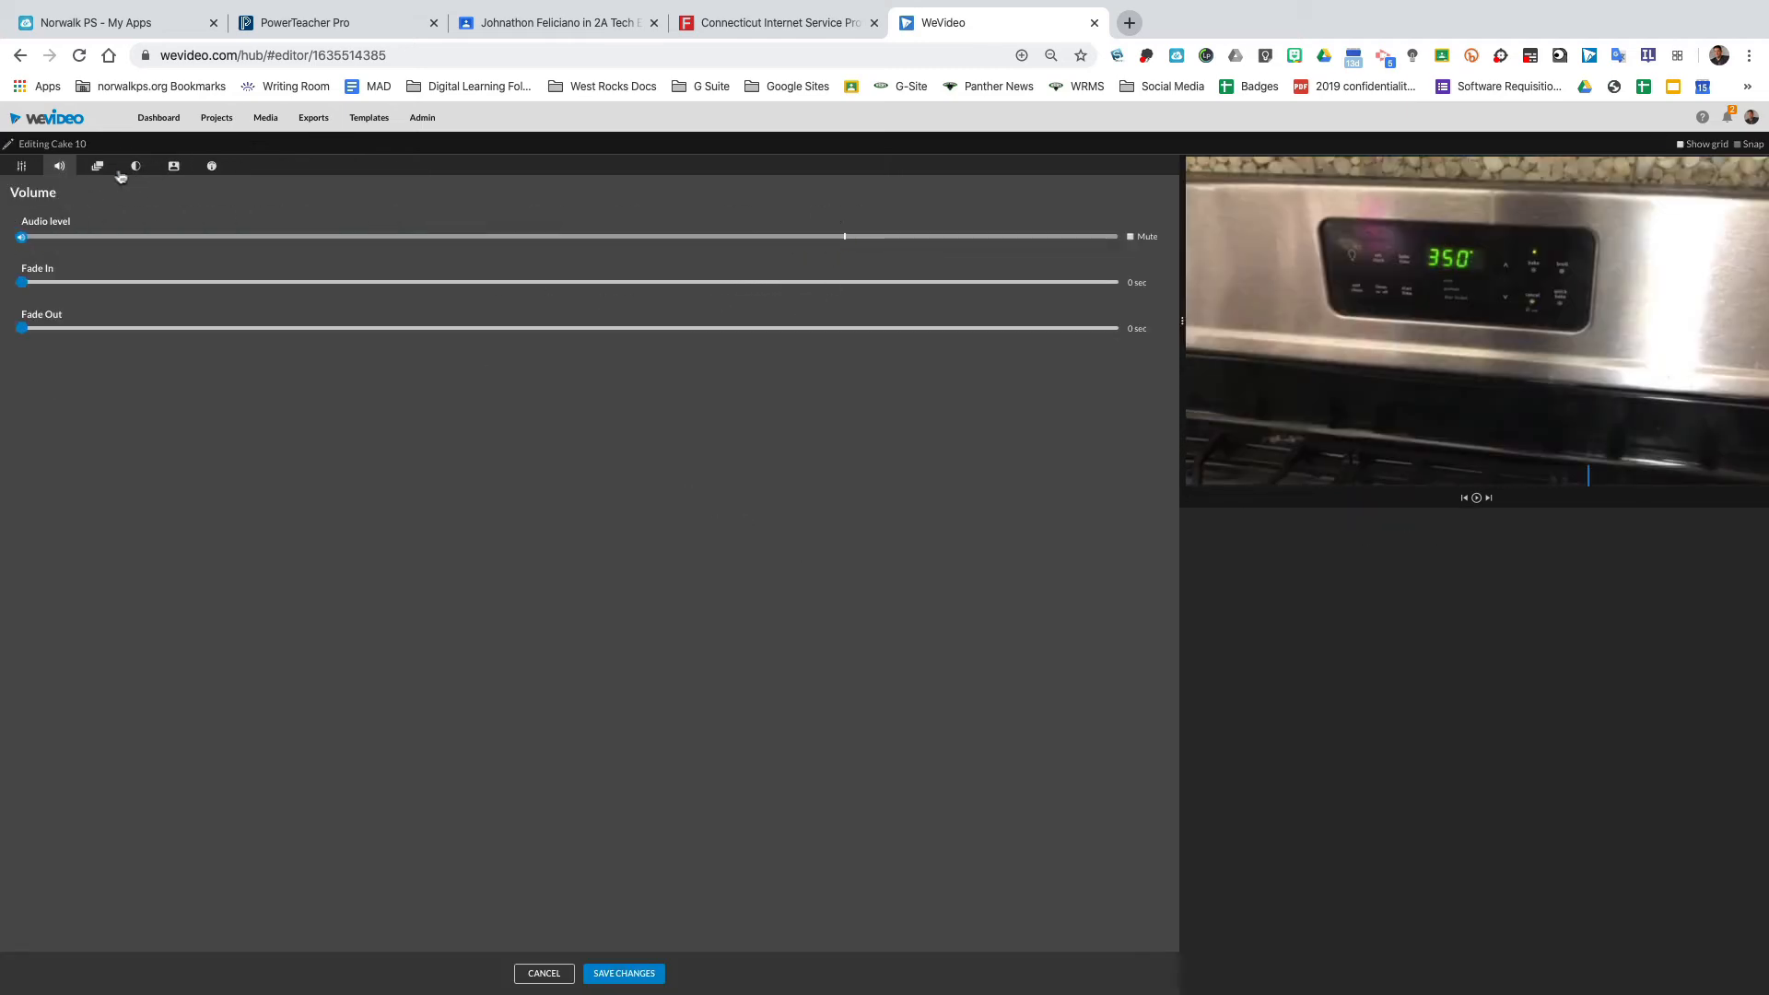
left_click(98, 168)
left_click(820, 238)
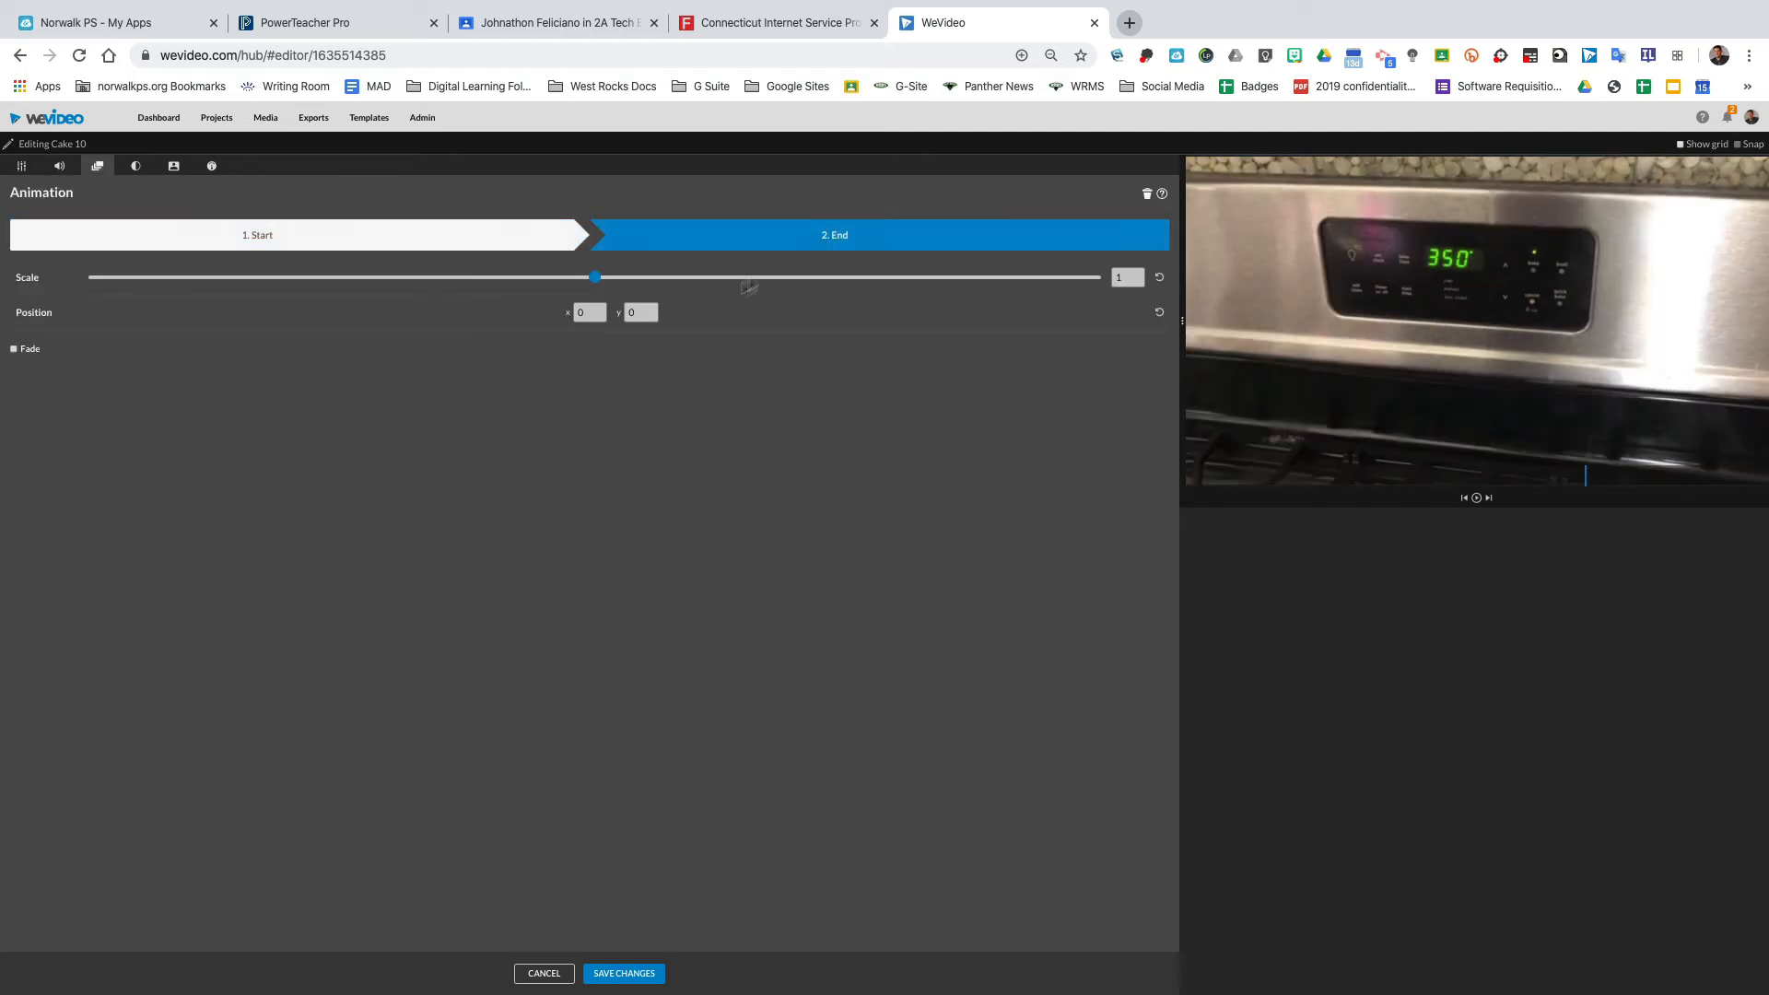
left_click_drag(600, 286, 616, 284)
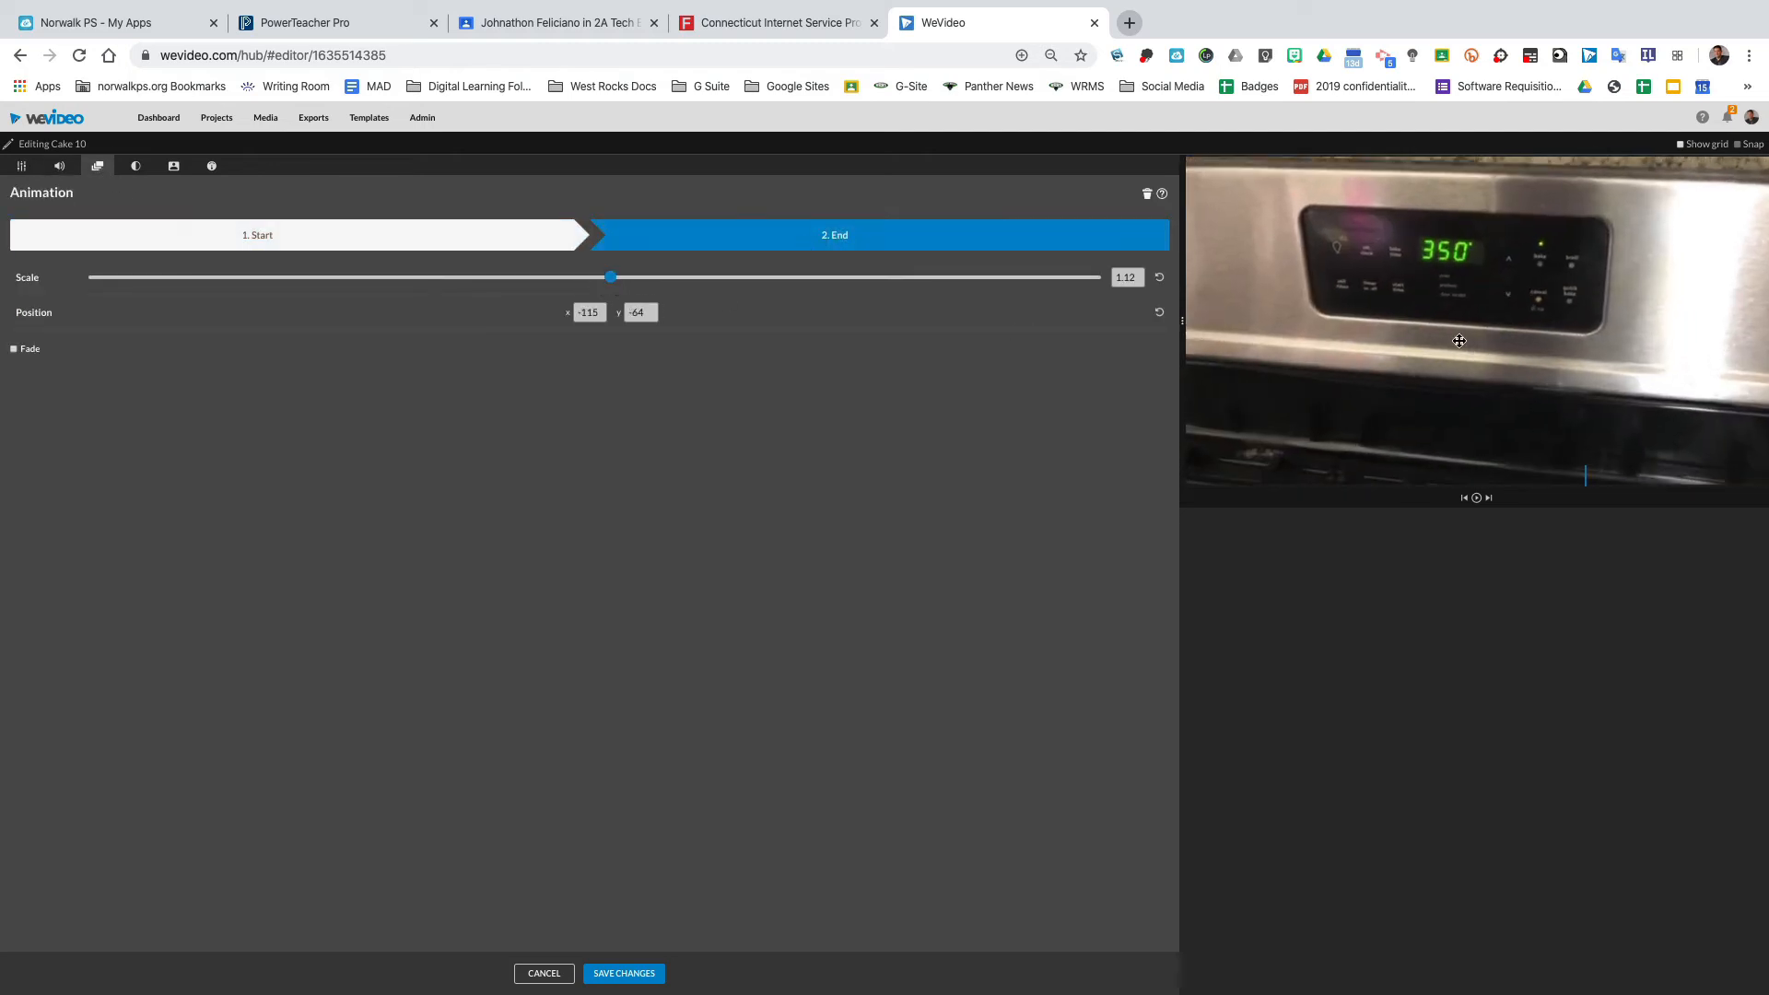
left_click_drag(1459, 340, 1486, 369)
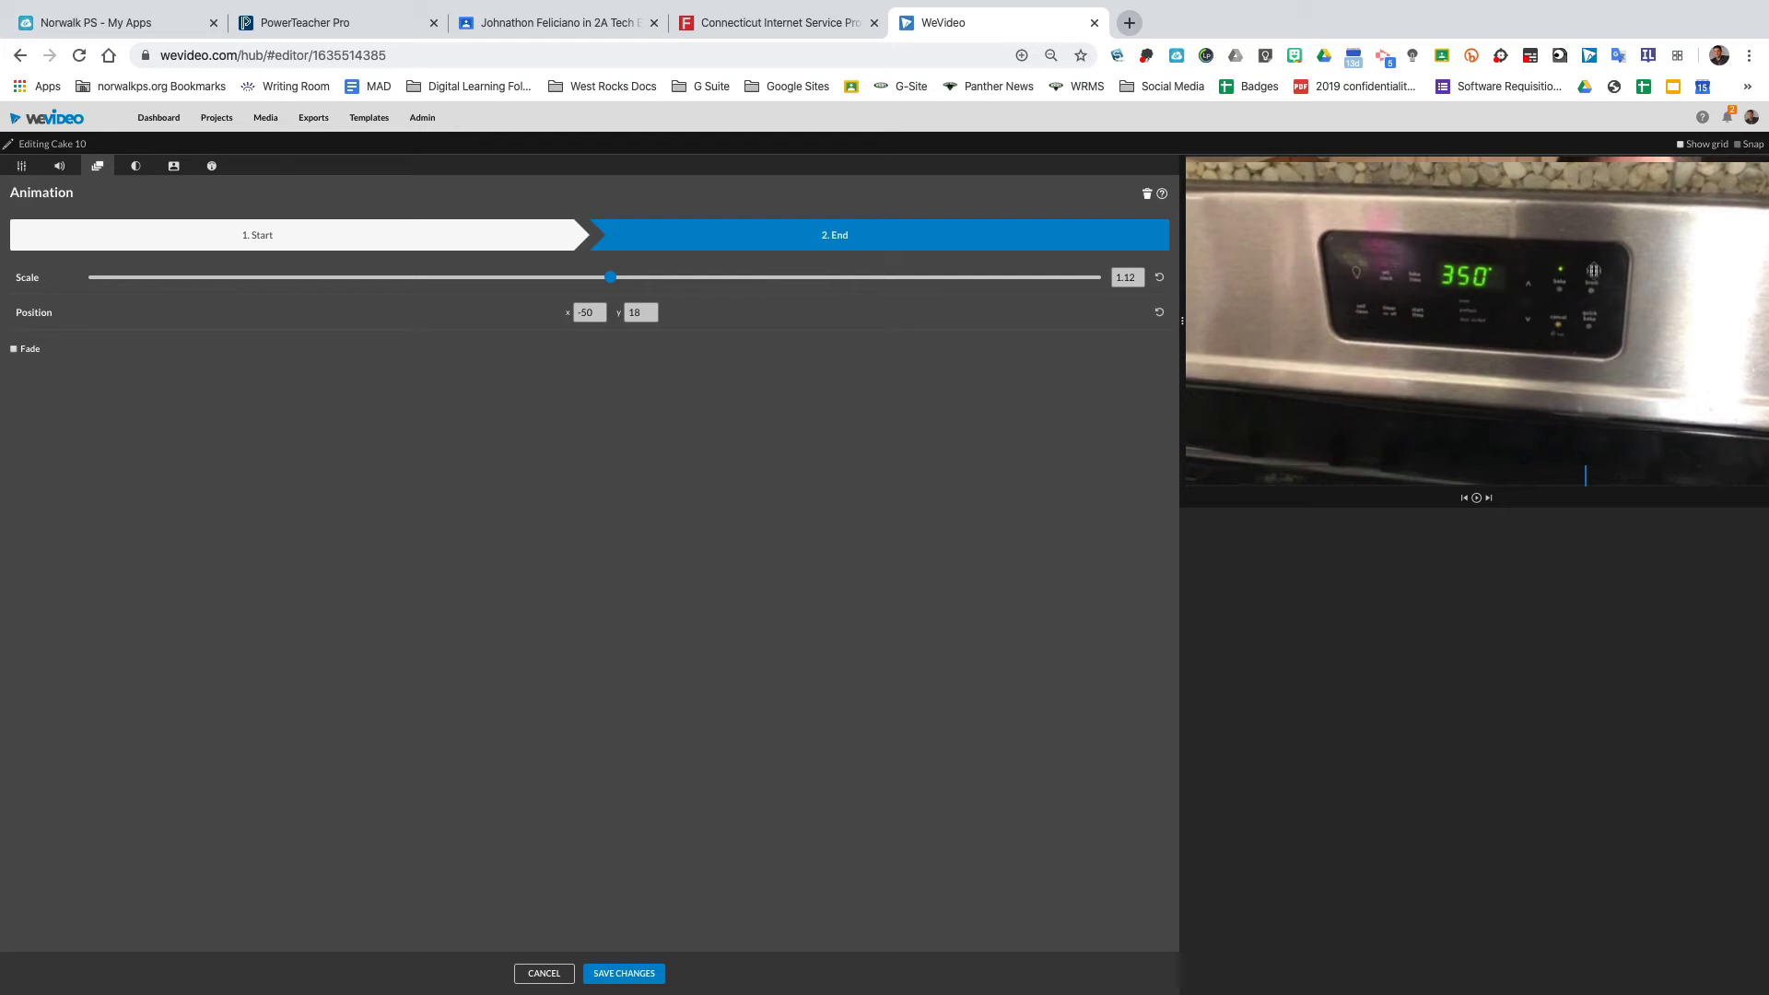
left_click_drag(1593, 269, 1591, 251)
left_click(614, 974)
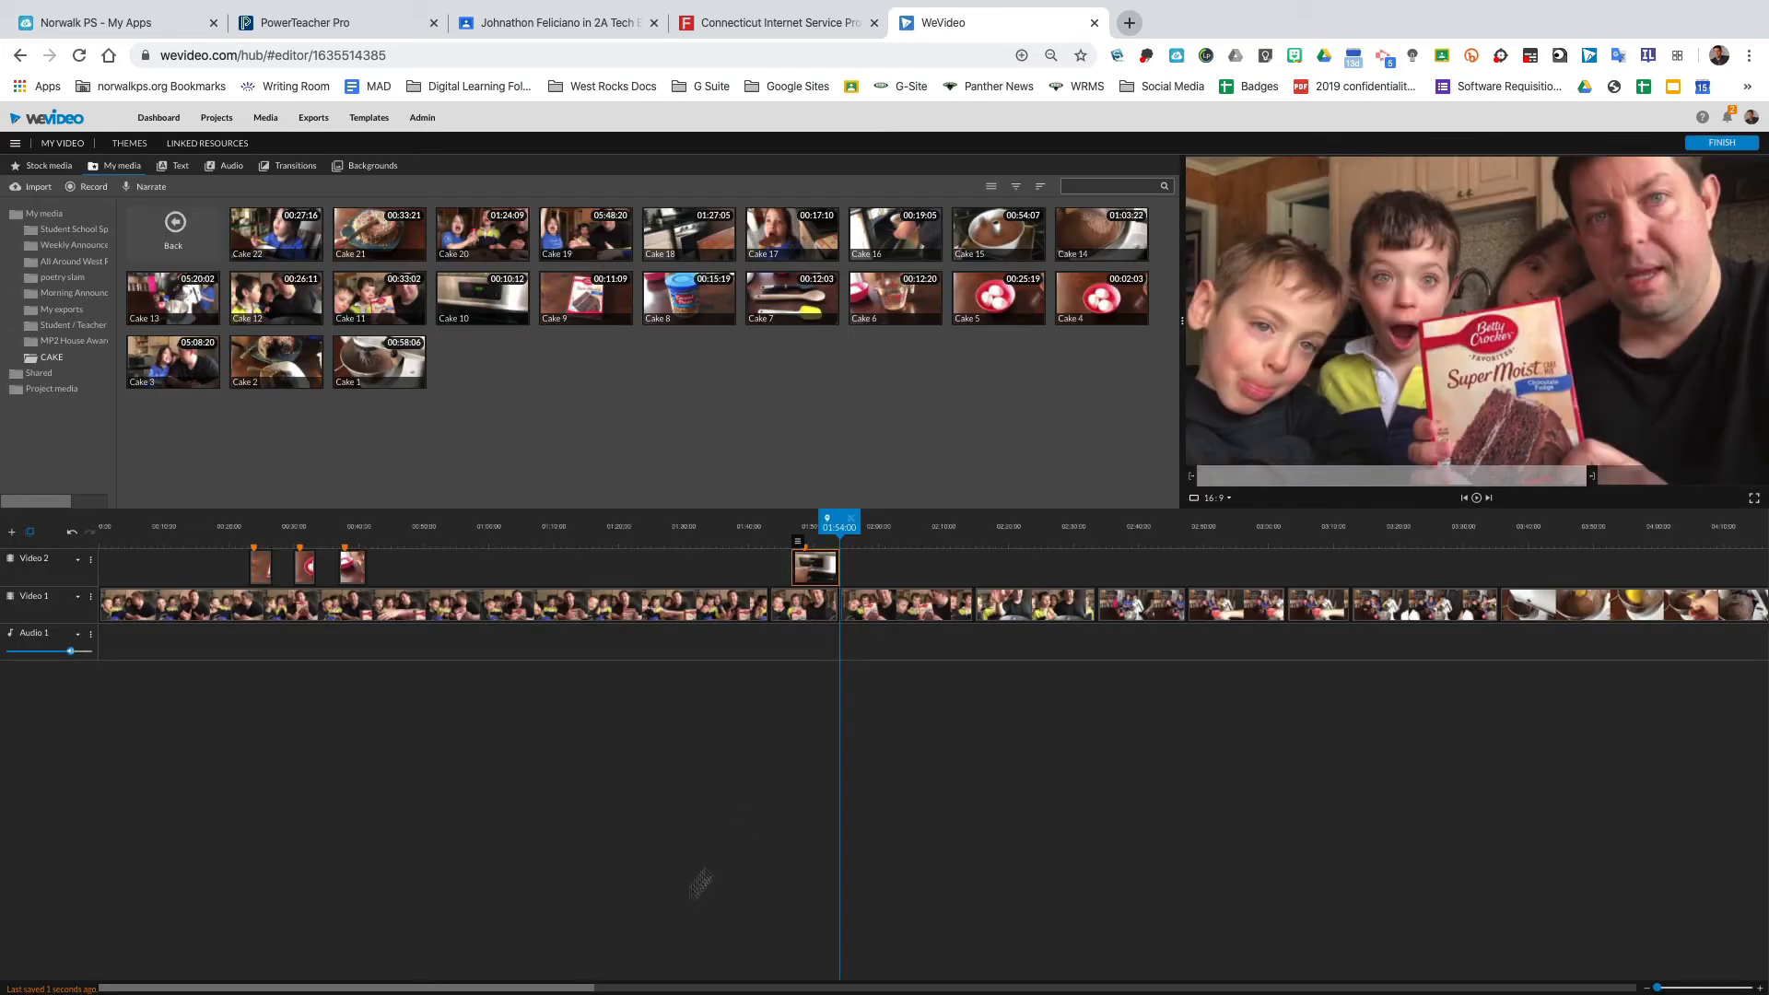
left_click_drag(836, 531, 776, 534)
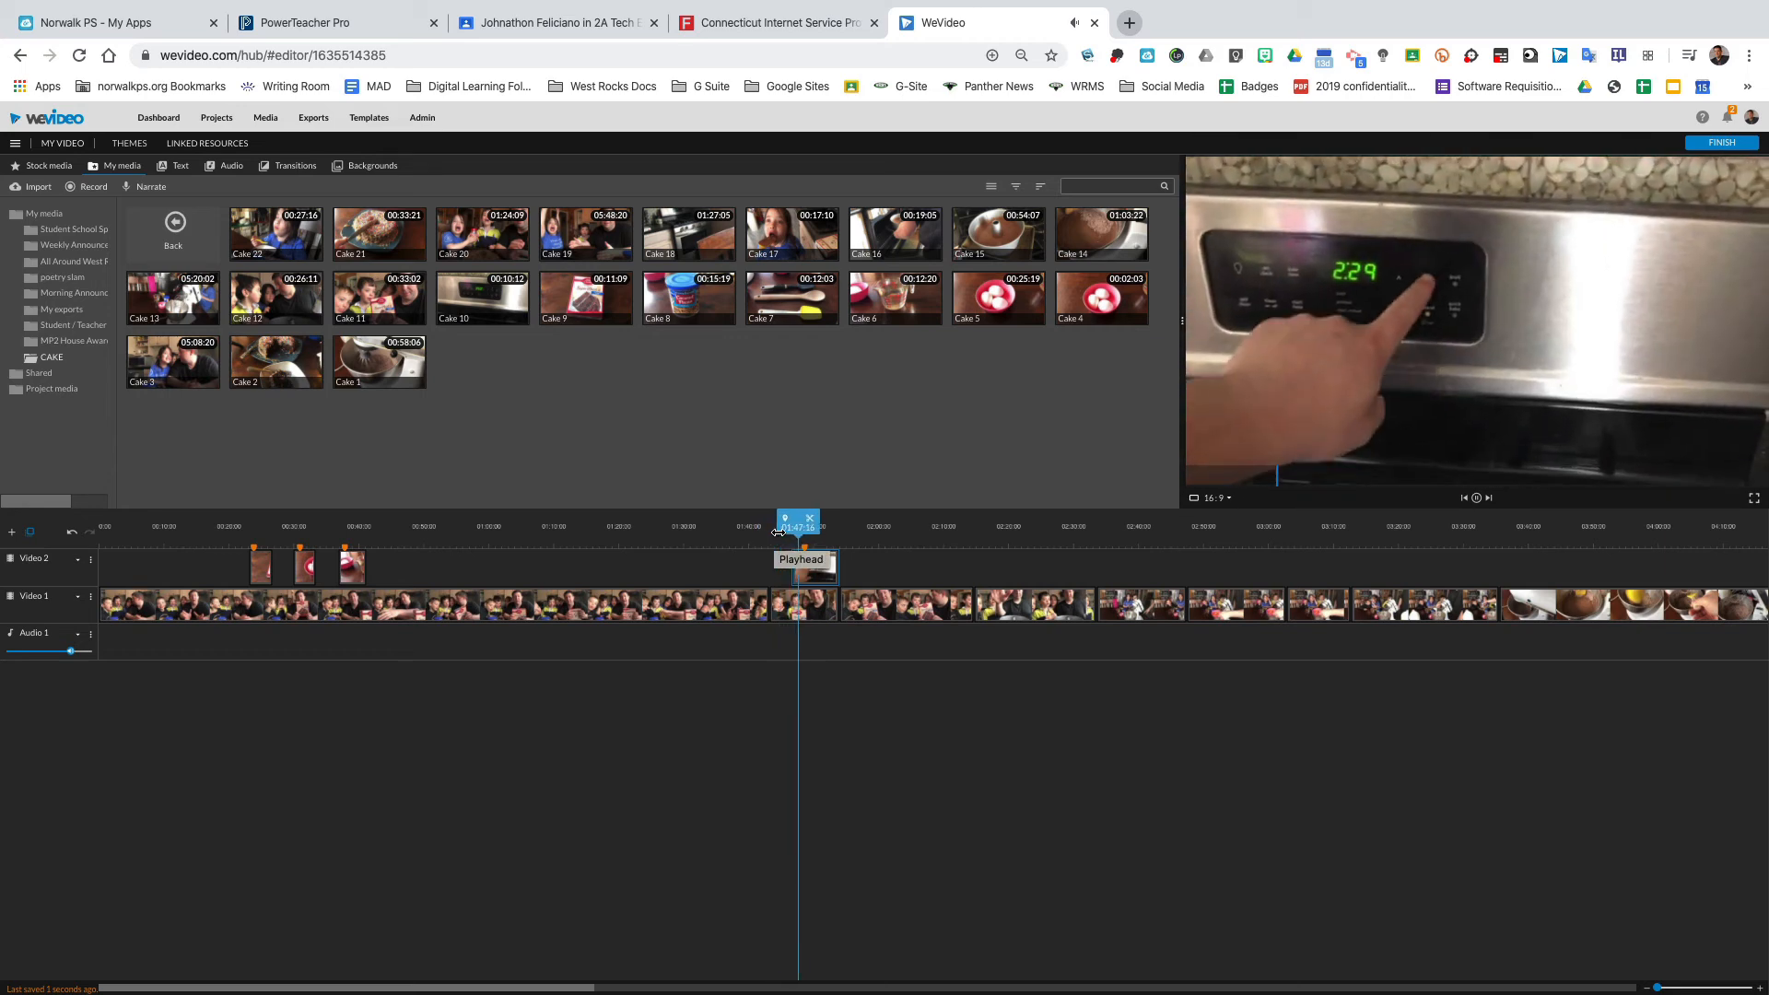
key("space")
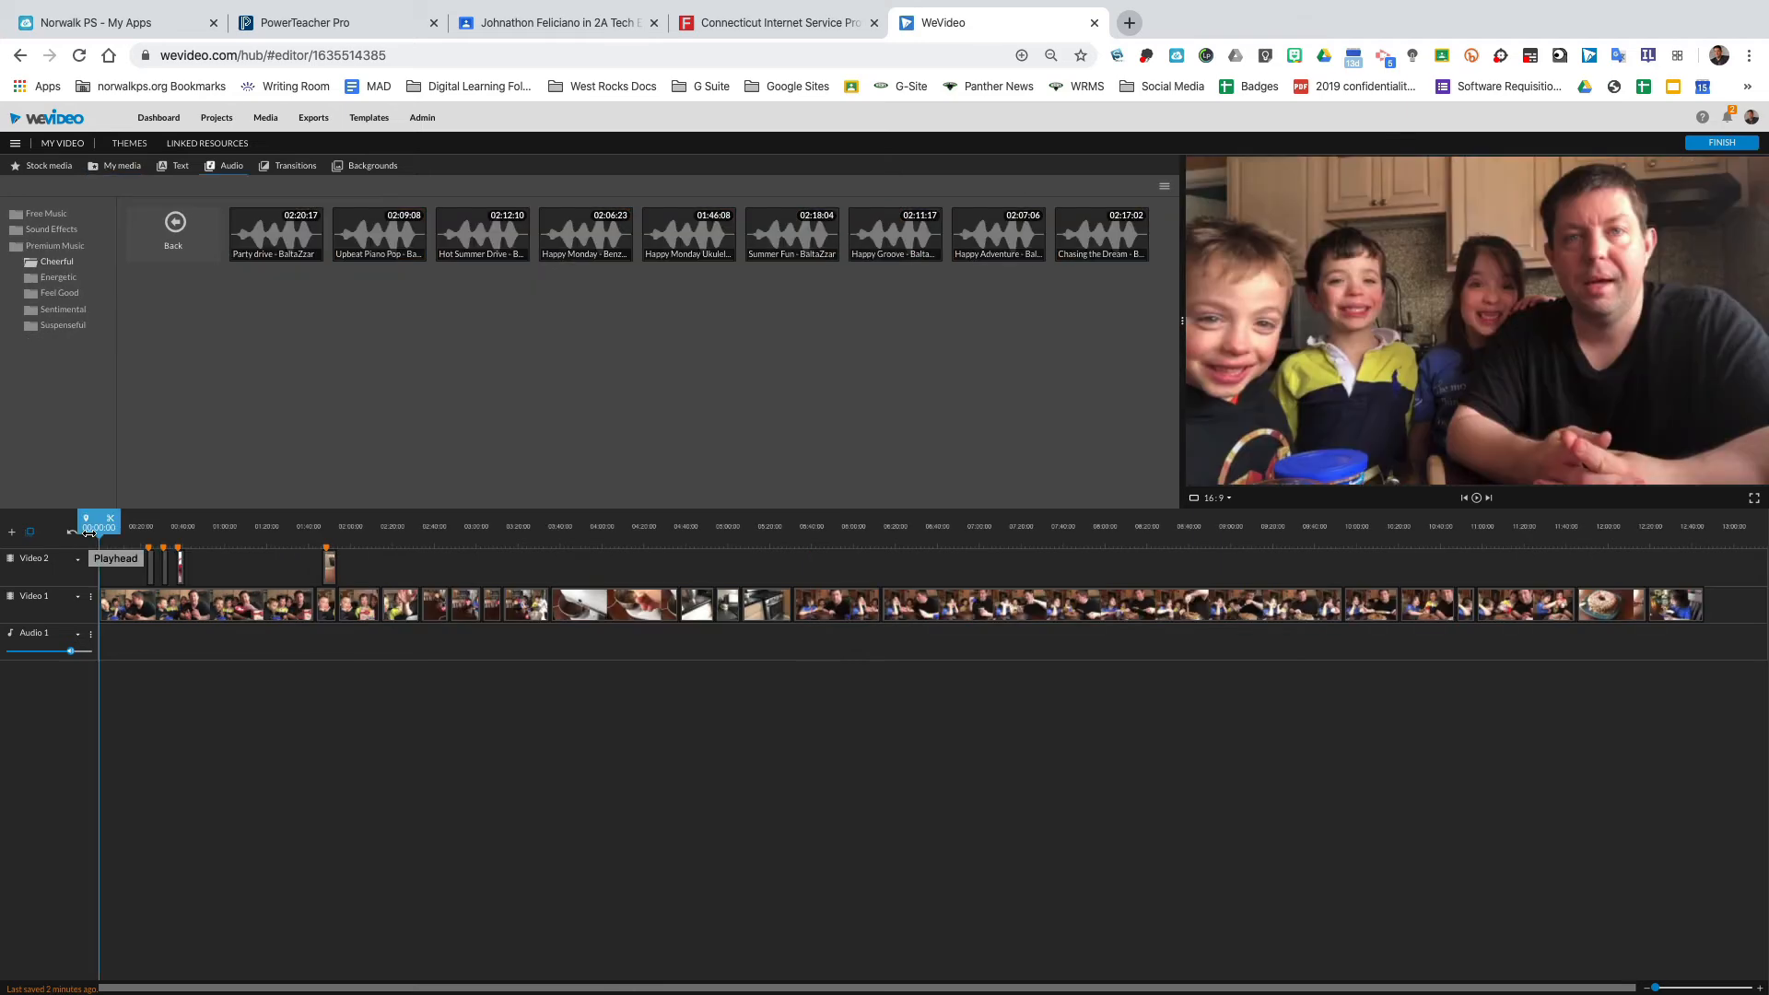
Add the Party drive track from the Premium Music Cheerful folder to the start of the Audio 1 track.
left_click(54, 216)
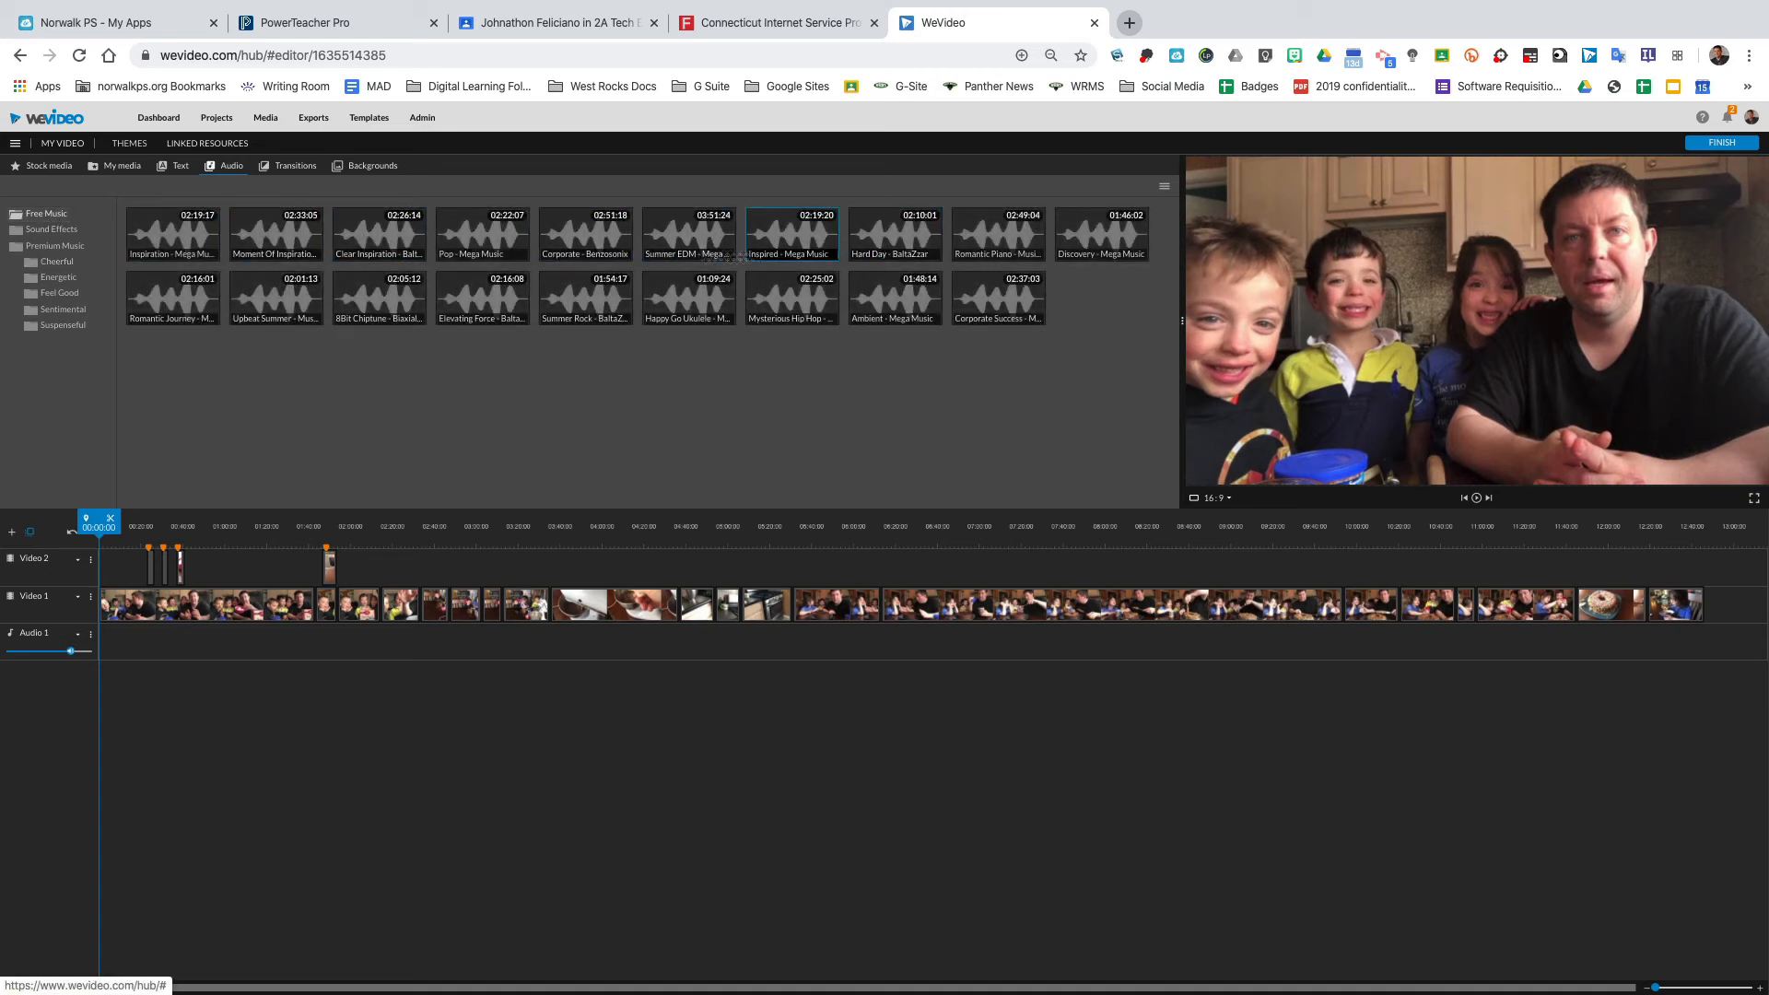
left_click(54, 247)
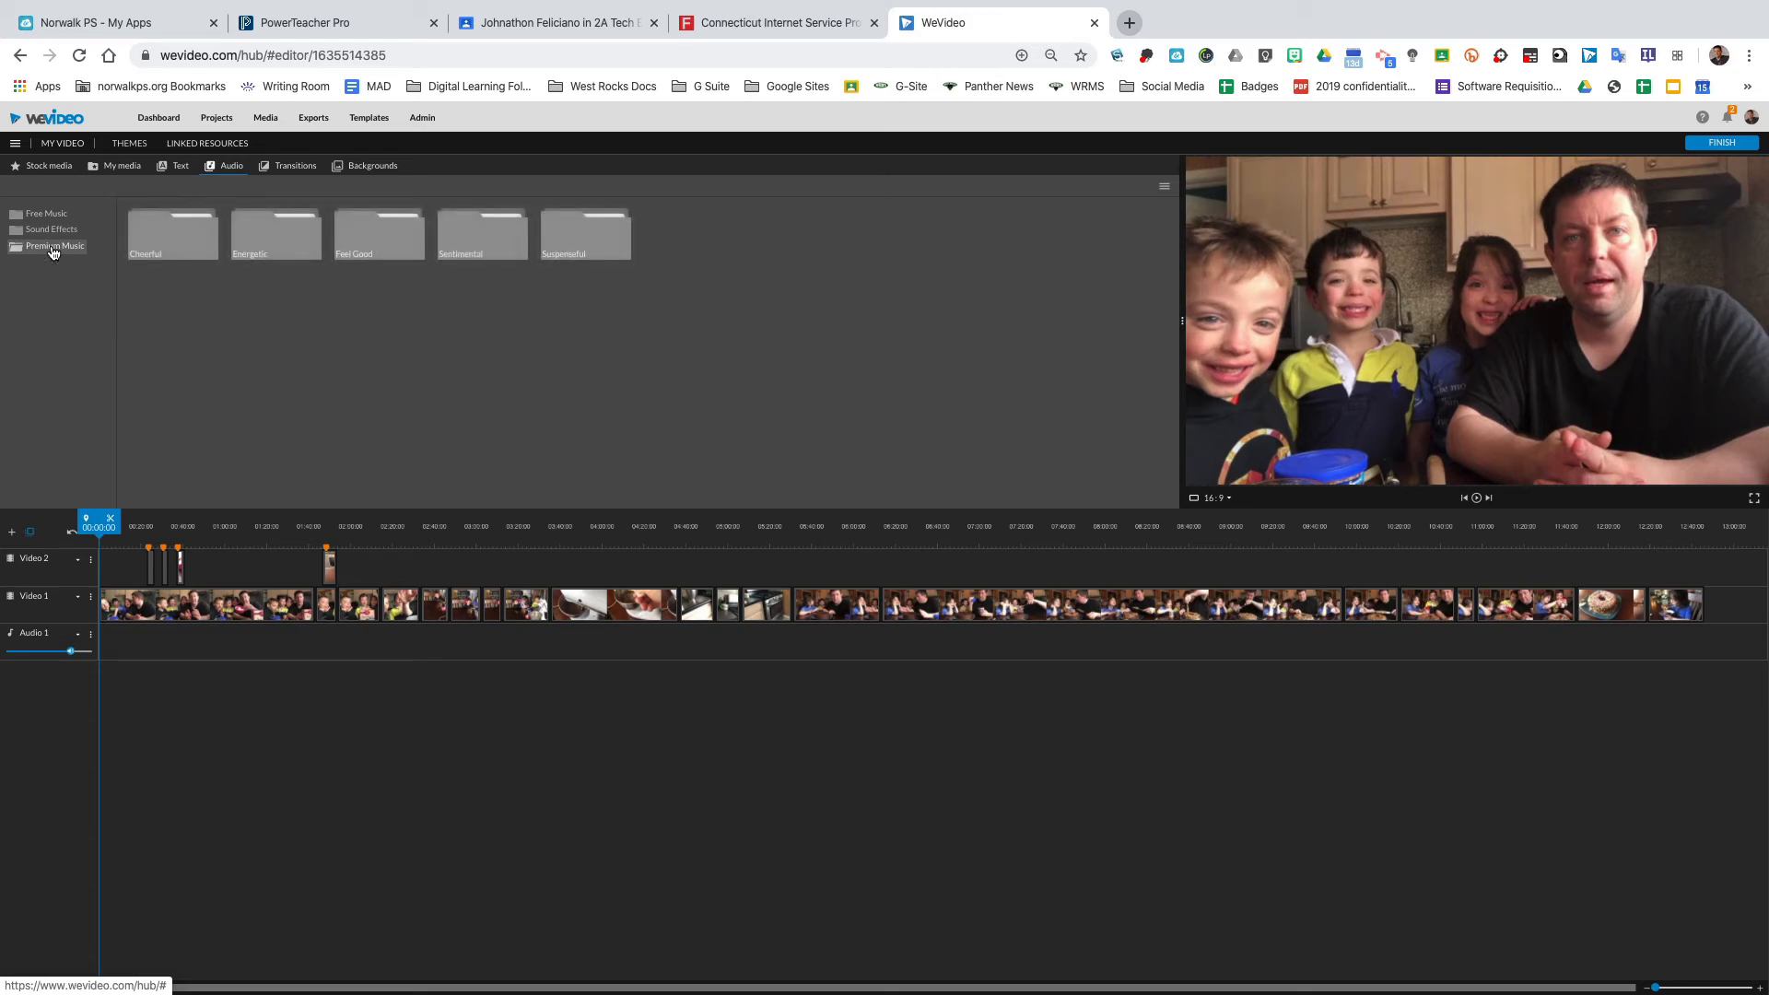
left_click(178, 234)
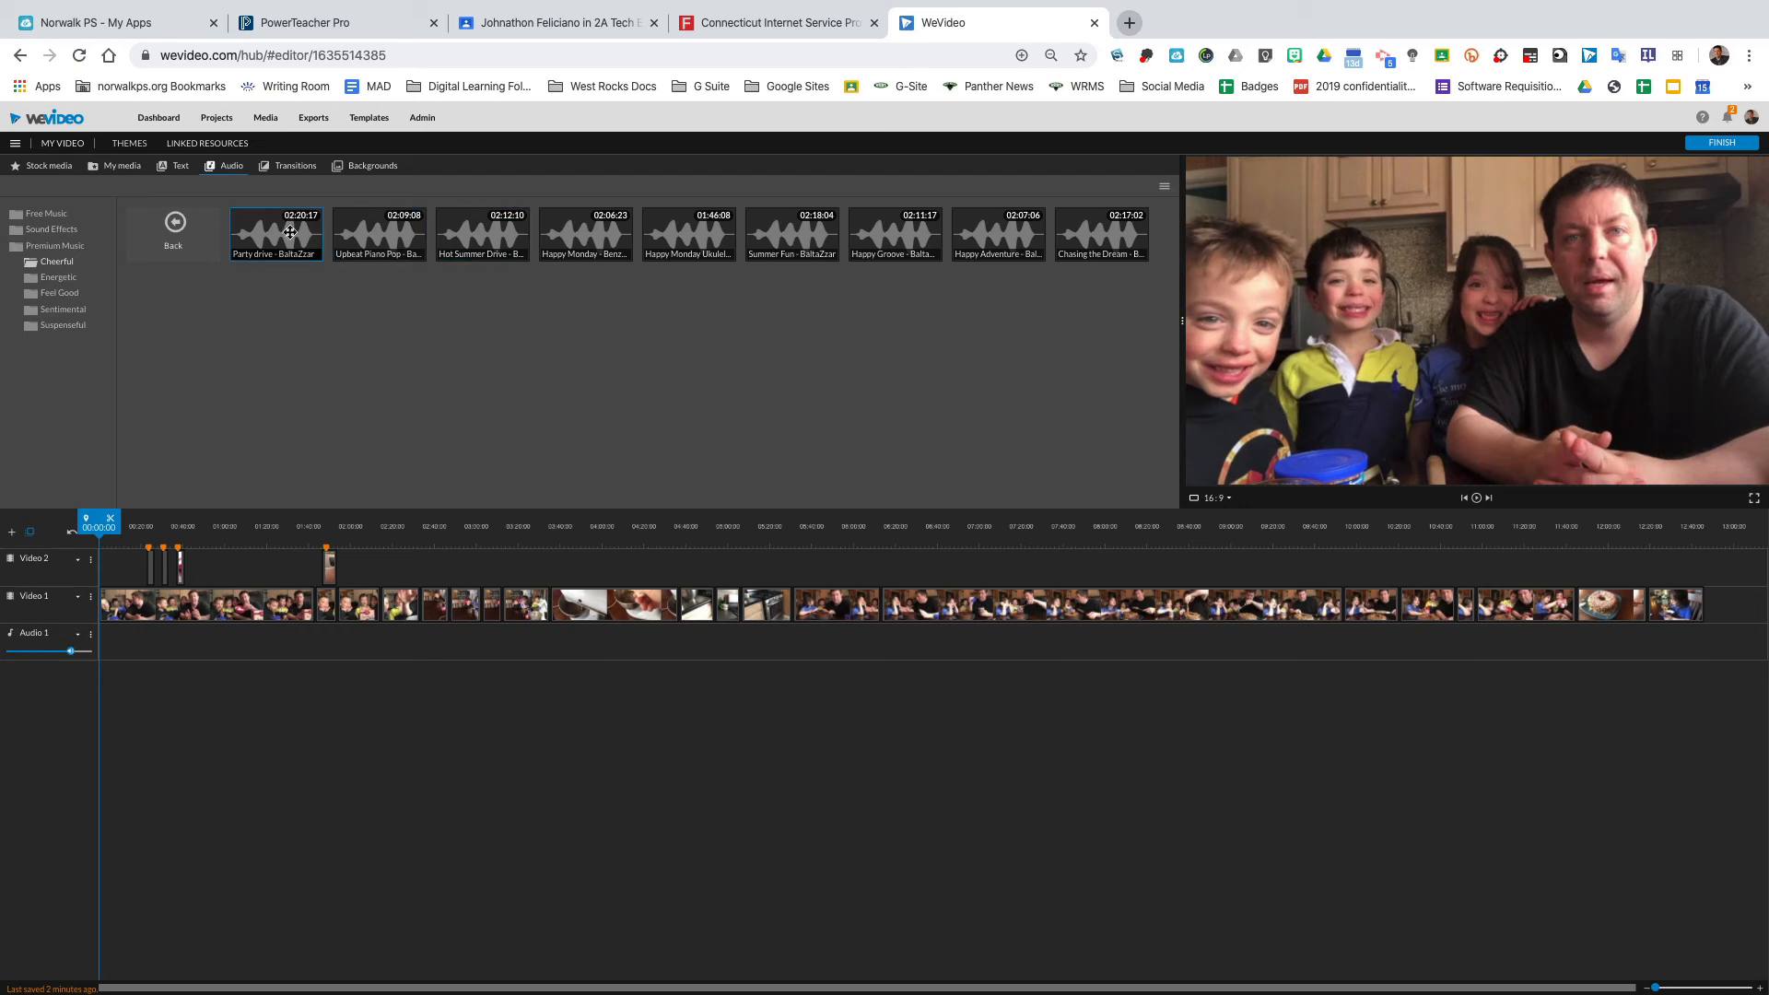
left_click_drag(281, 236, 115, 644)
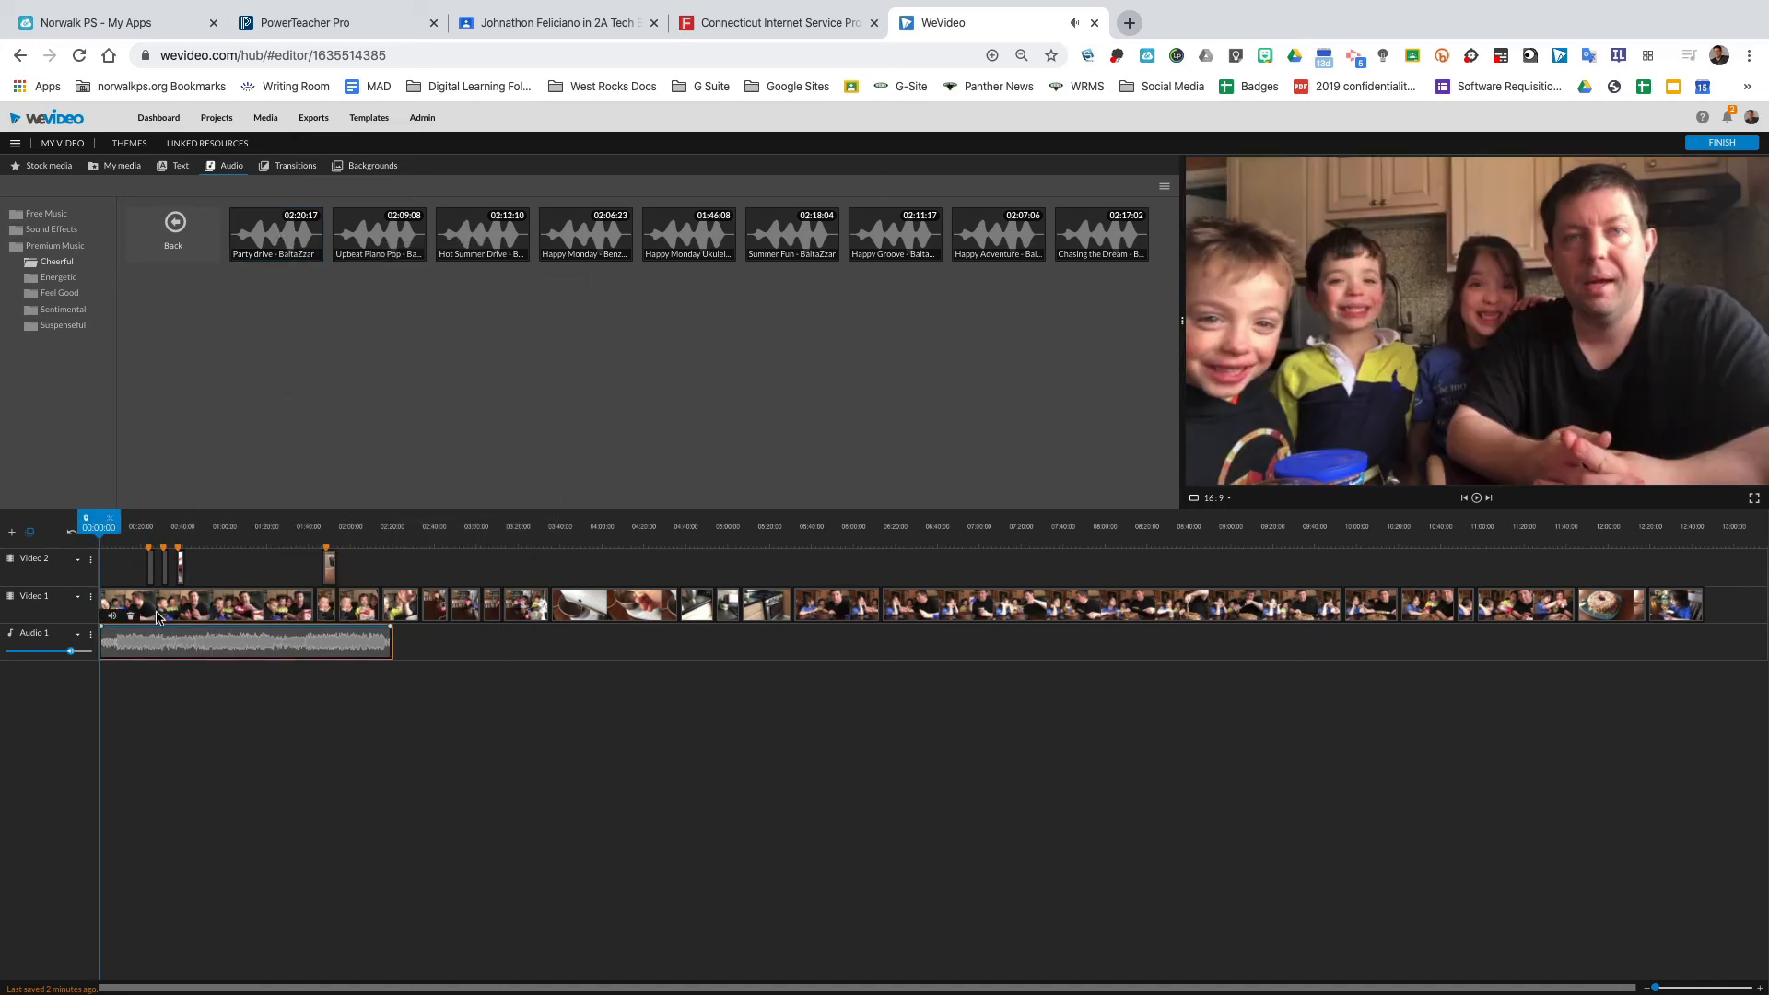
Lower the first Video 1 clip's volume and preview it together with the music track.
key("space")
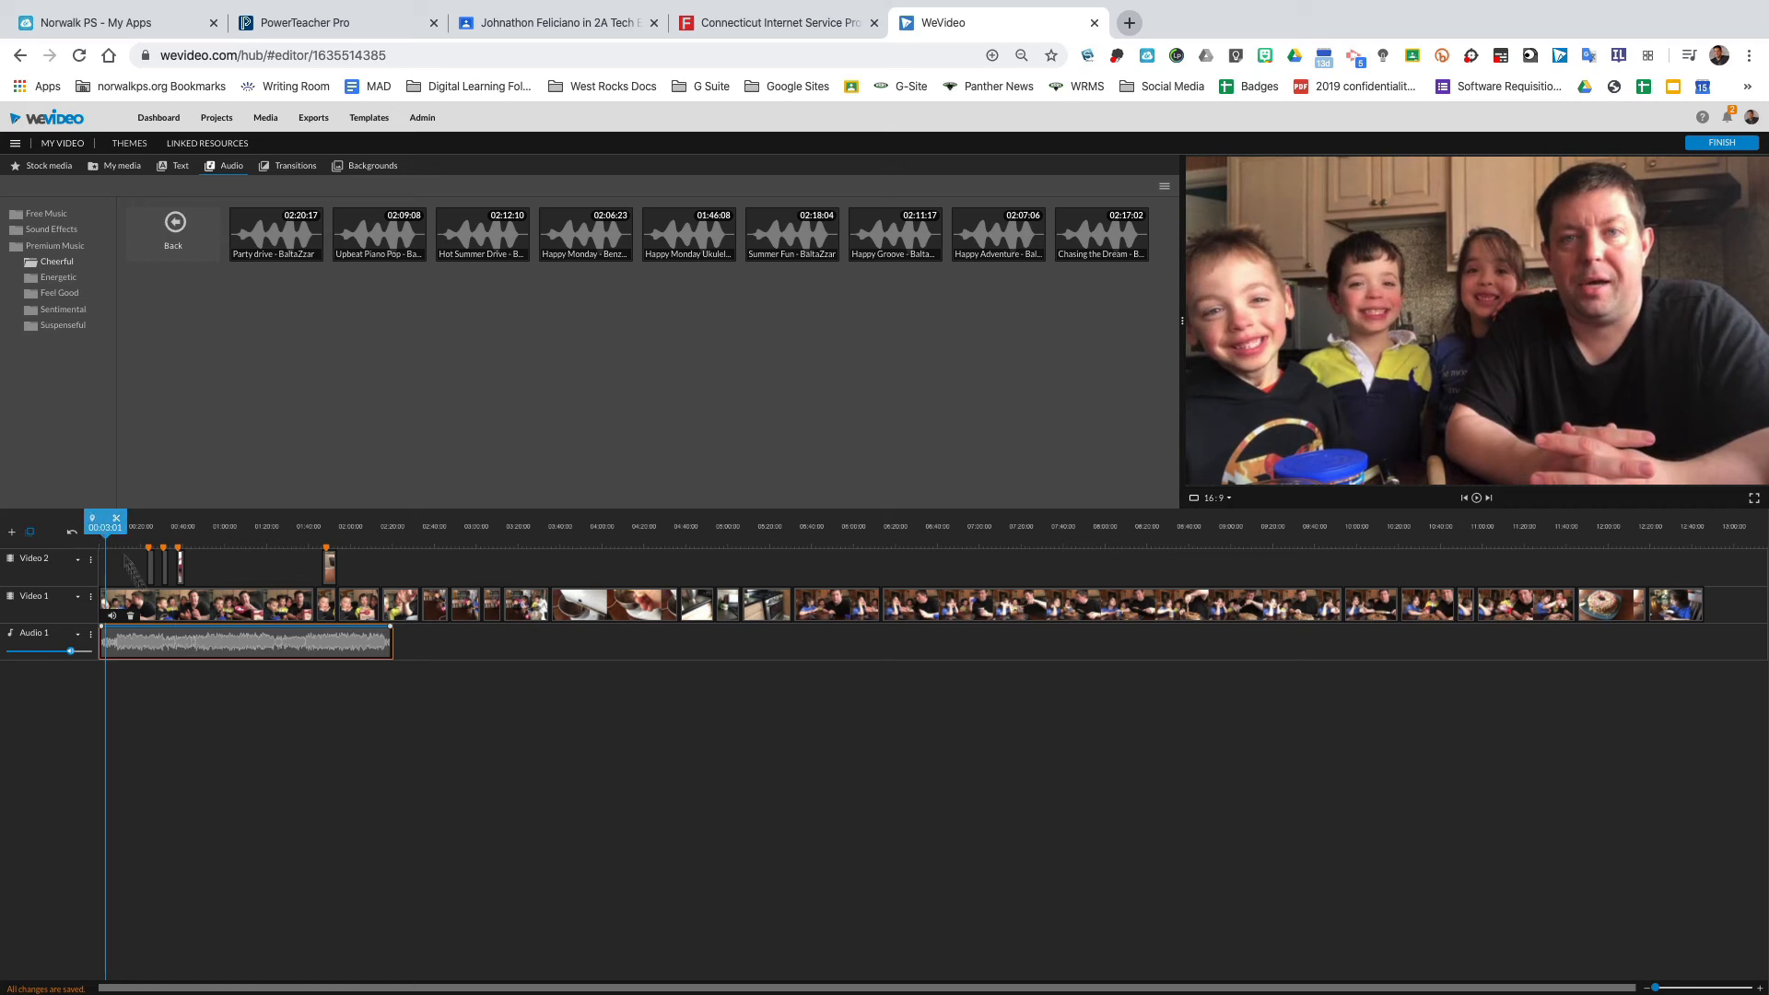
left_click(114, 619)
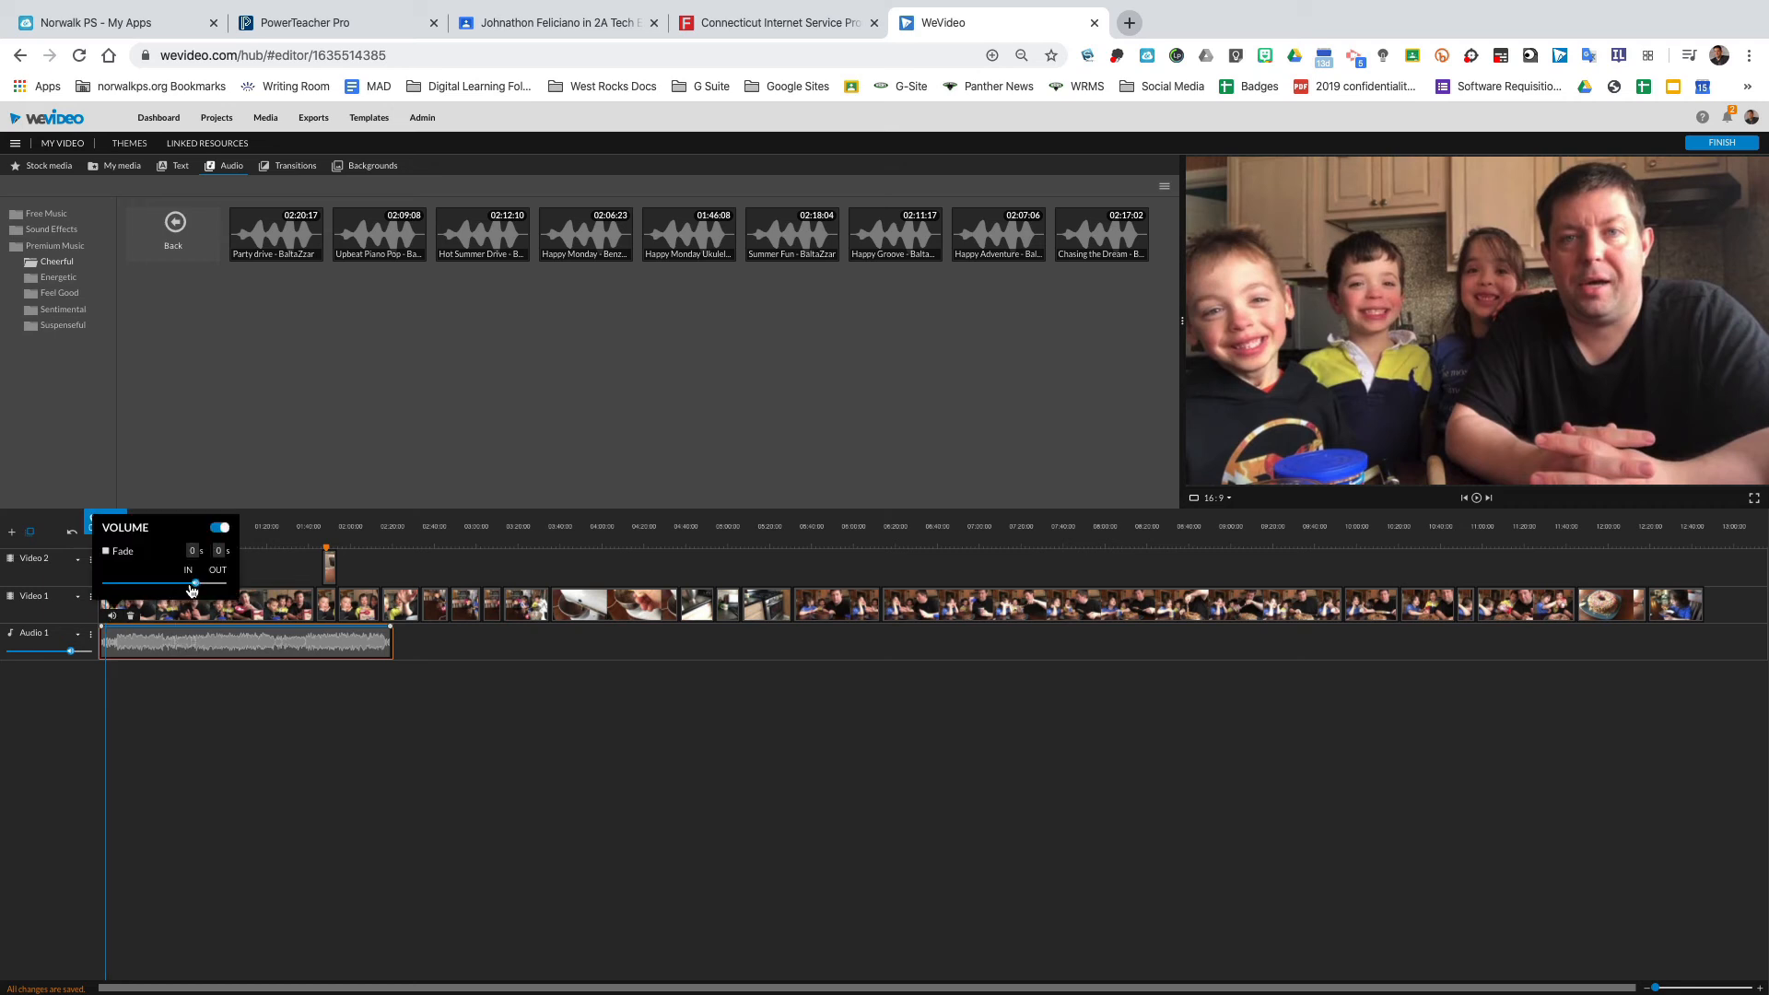
left_click_drag(193, 577, 157, 582)
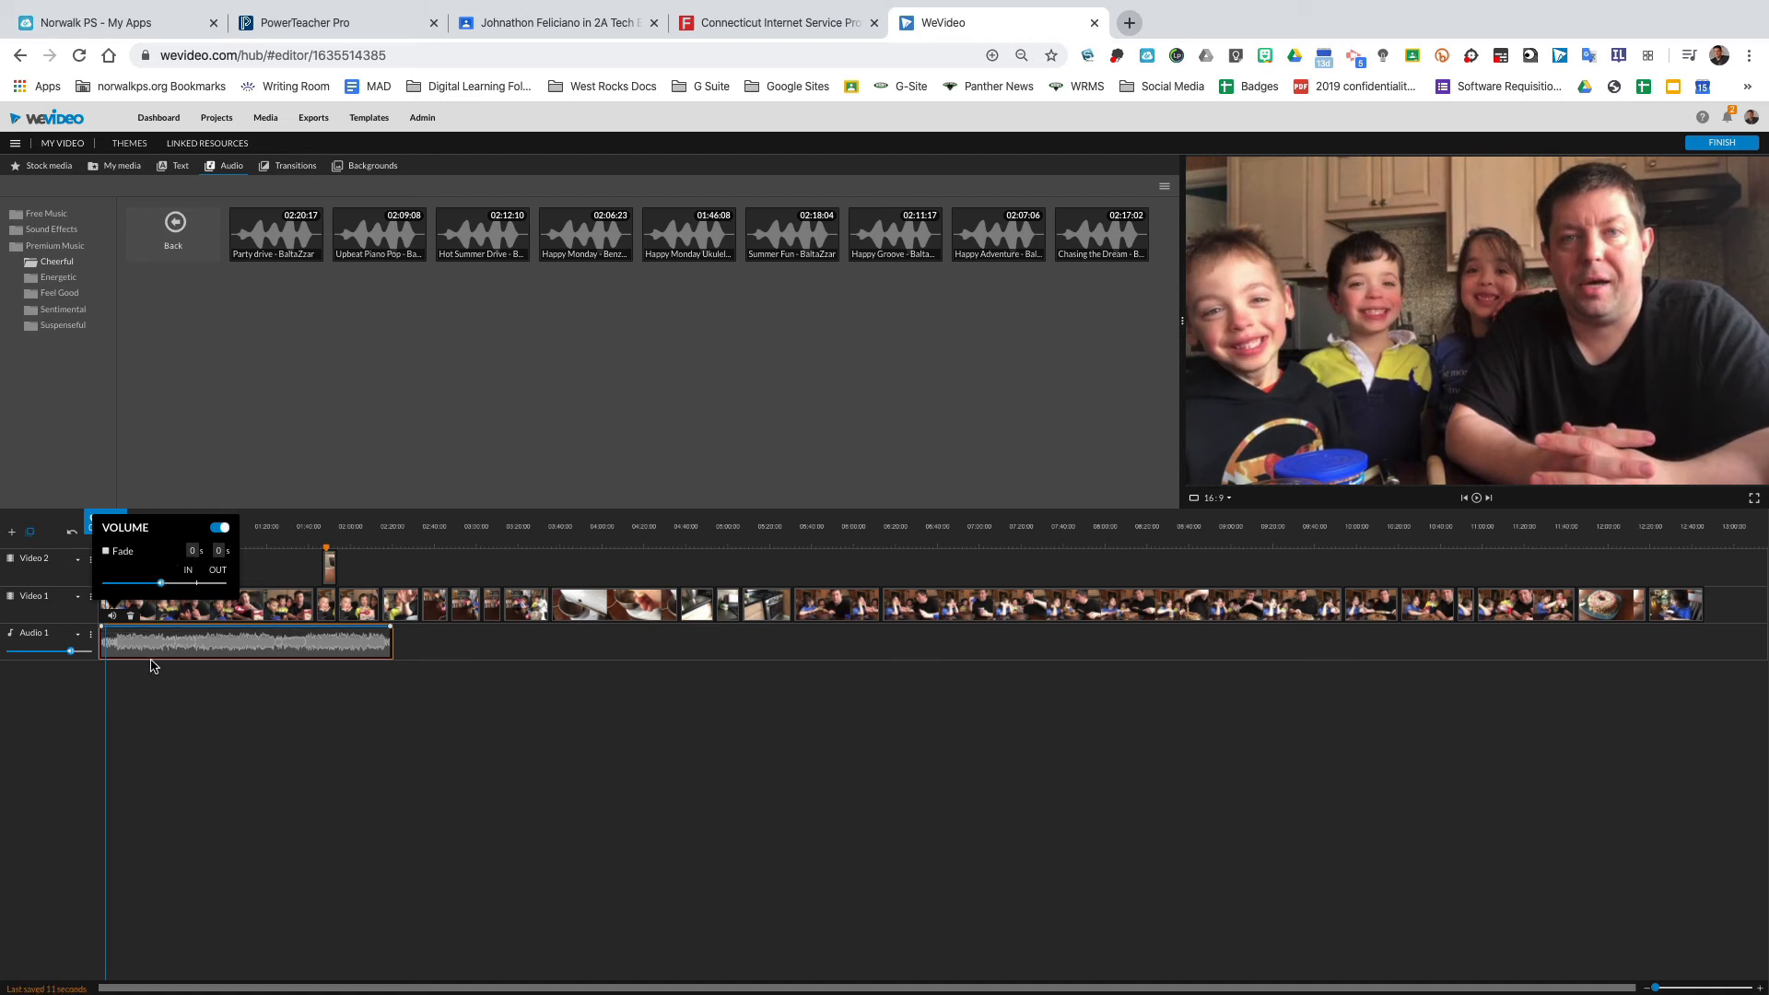
key("space")
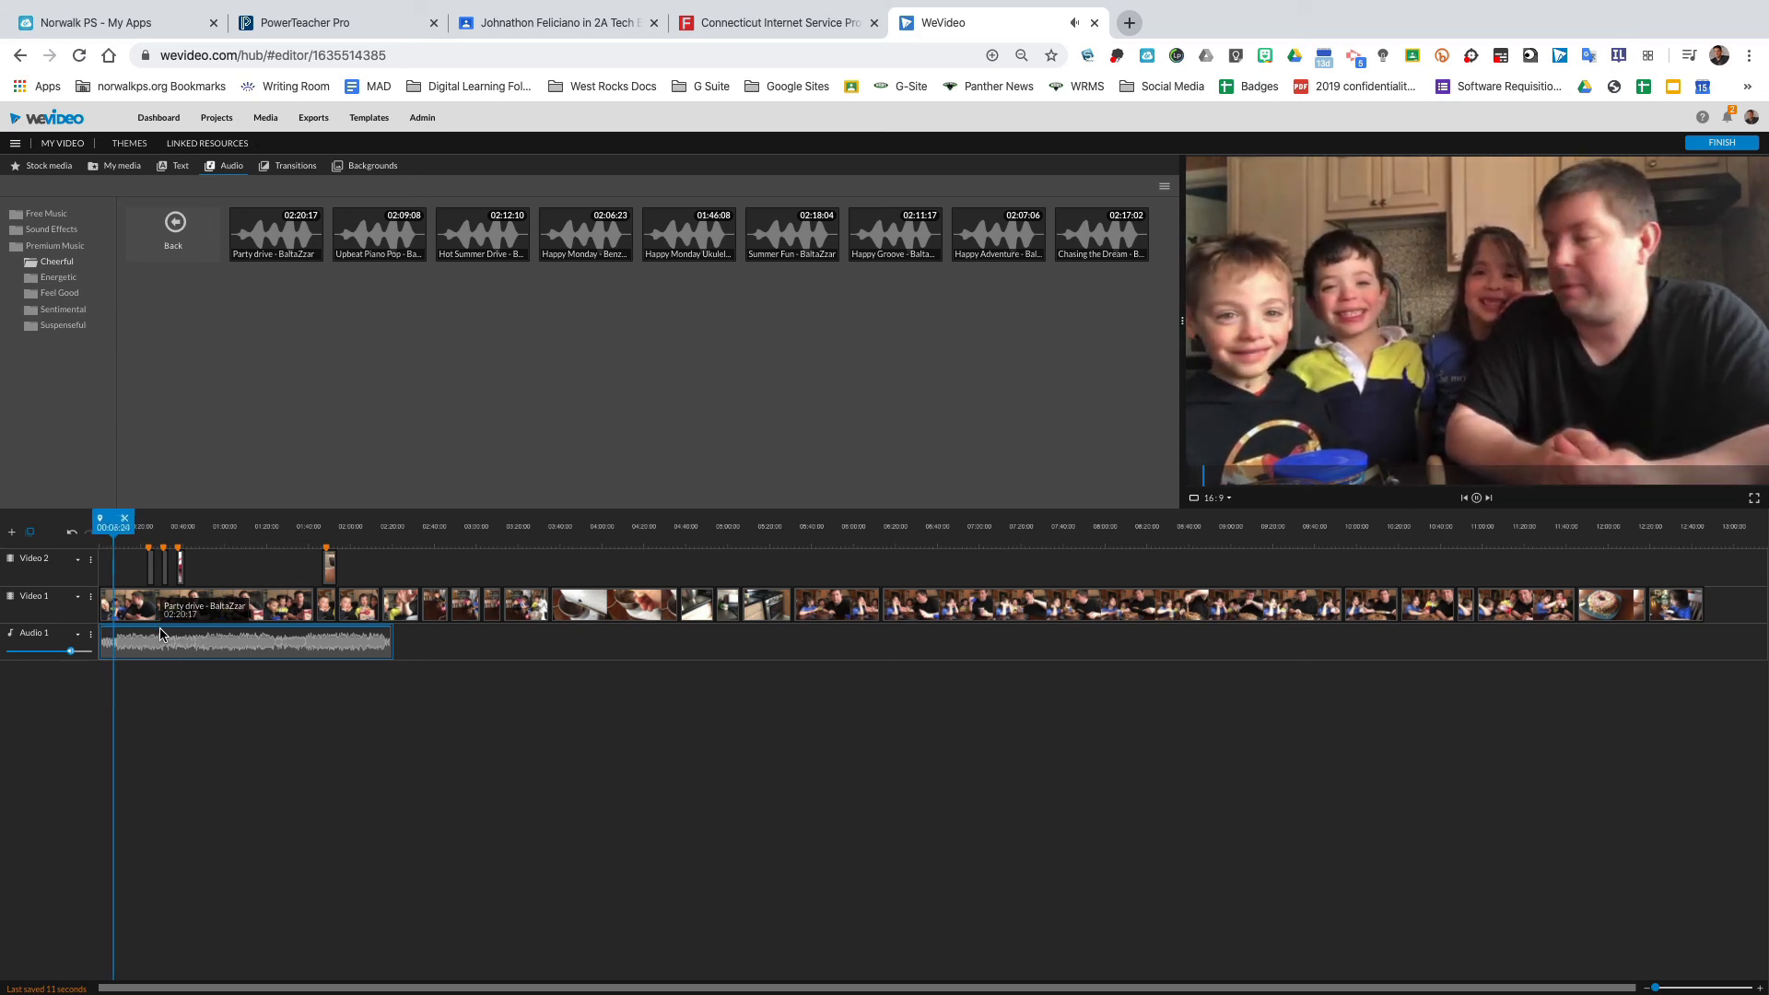
left_click(161, 633)
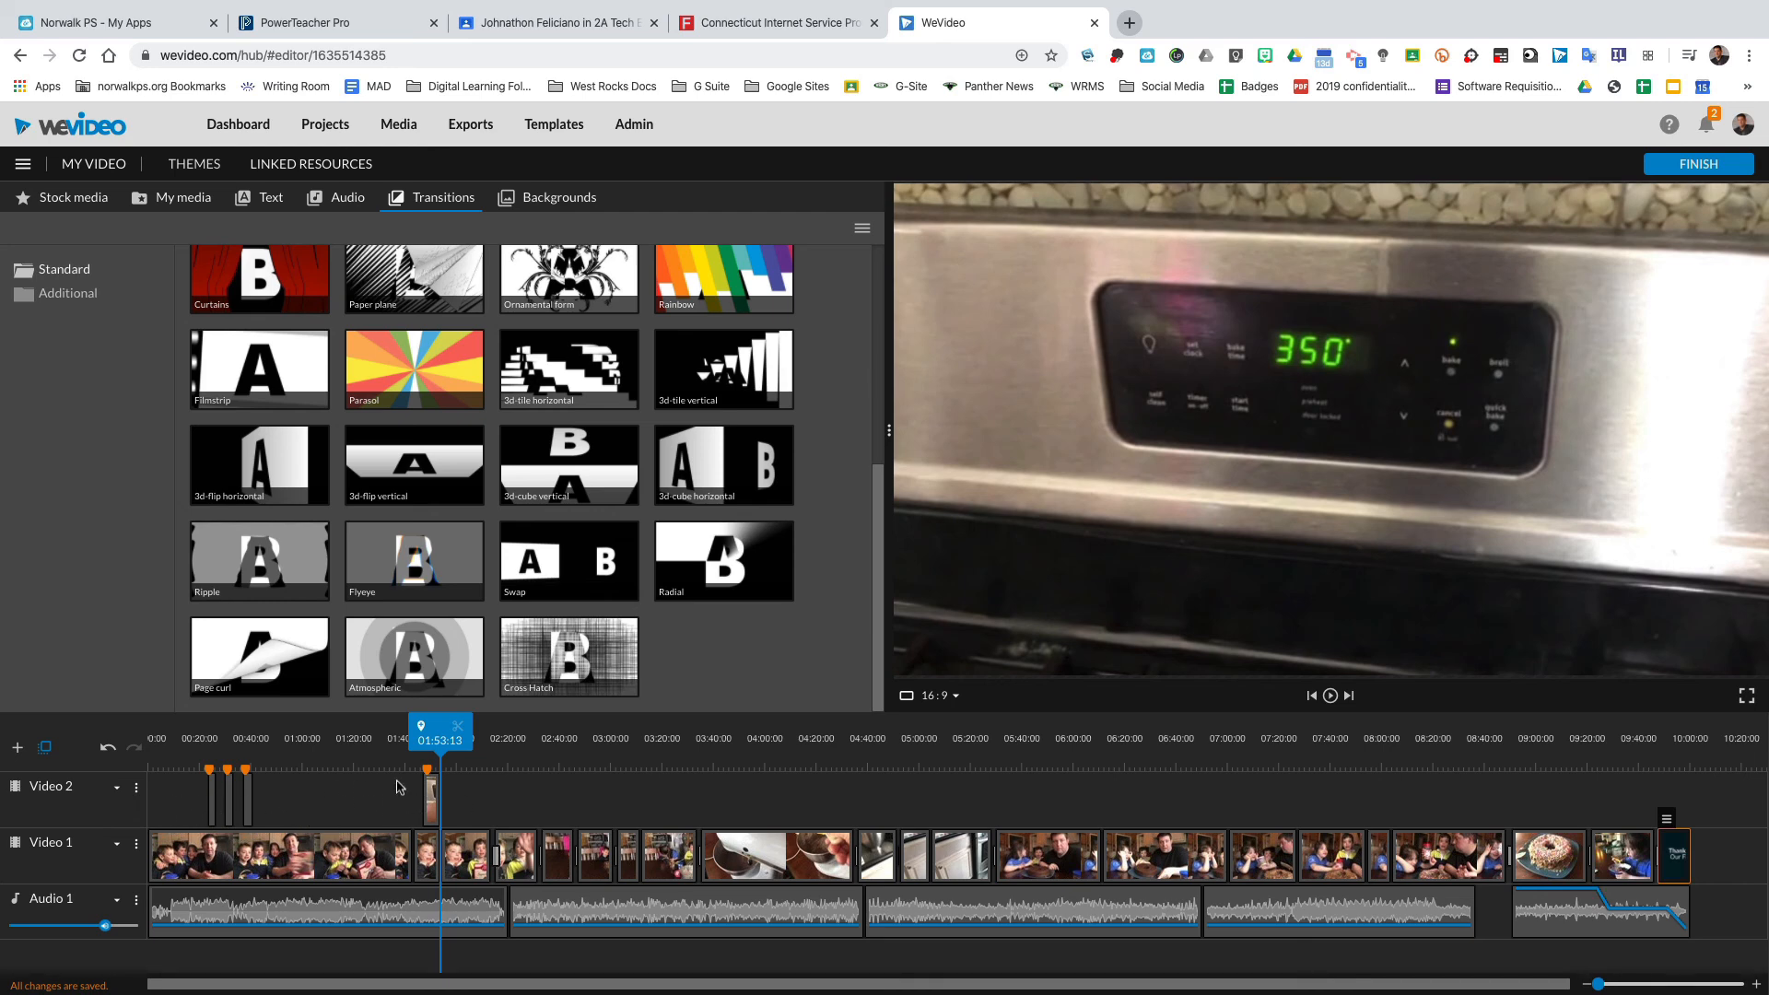
Rename the video with the teacher's name followed by 's Cooking video.
left_click(91, 163)
triple_click(772, 566)
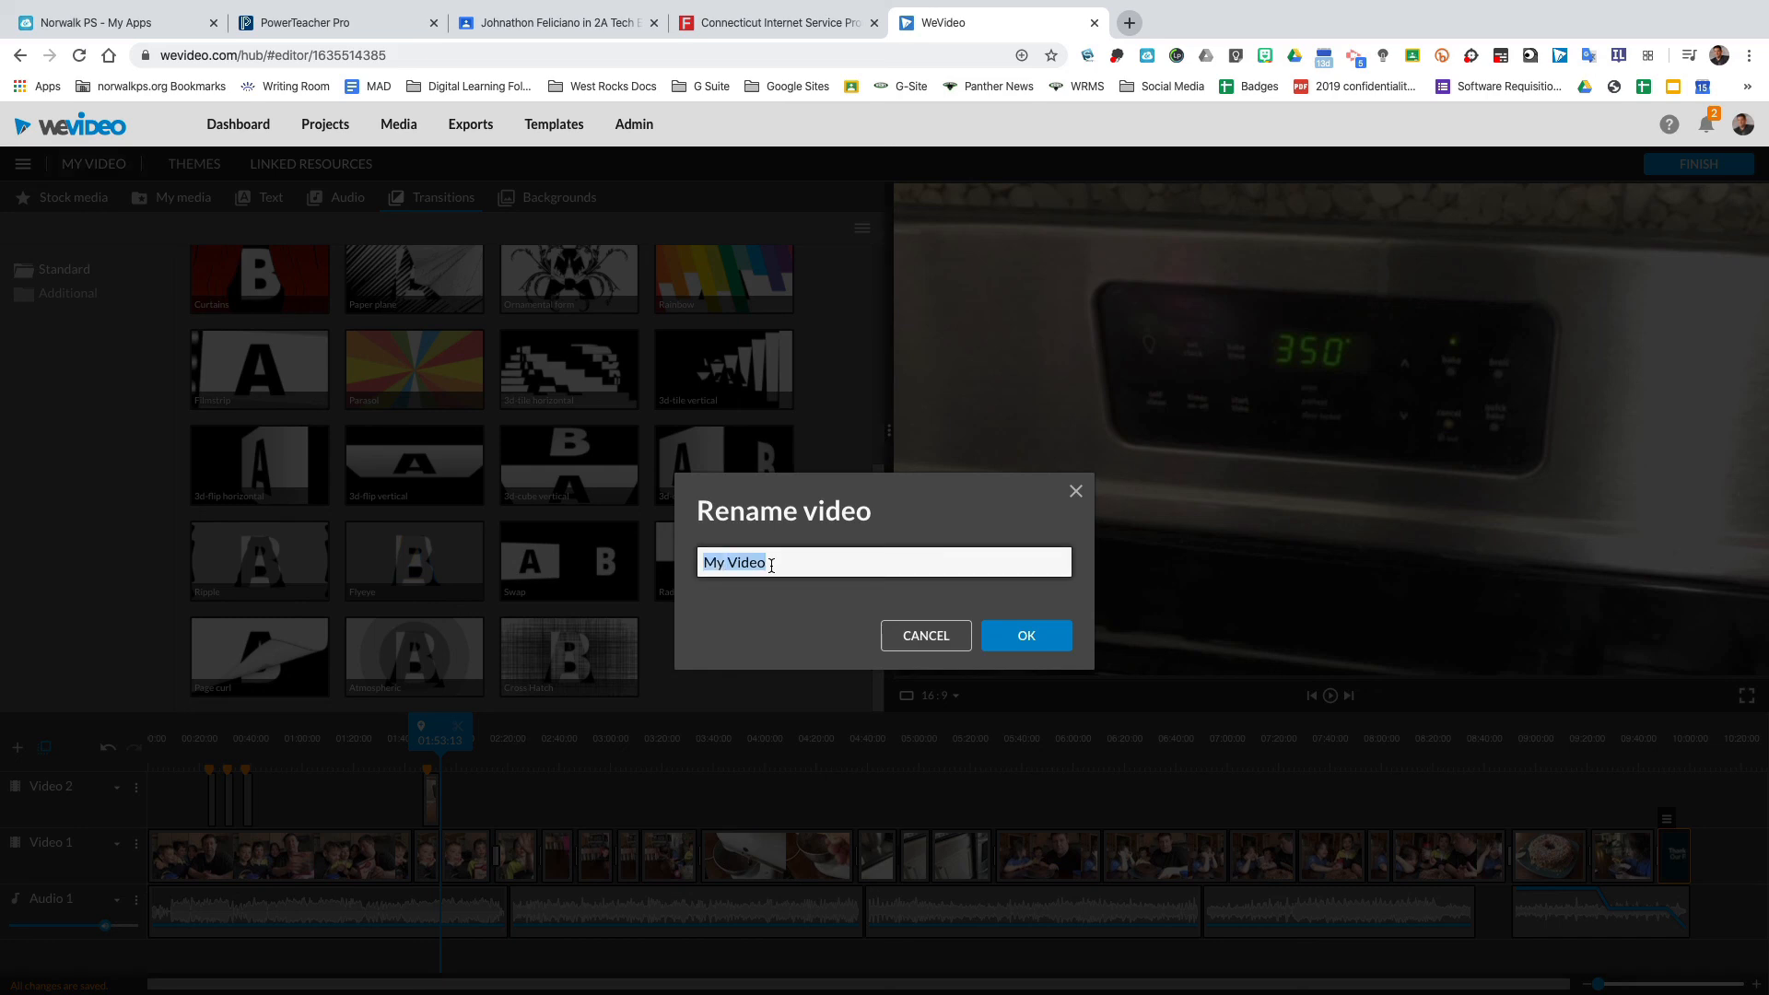
type("Mr. Braldbury's Cooking video")
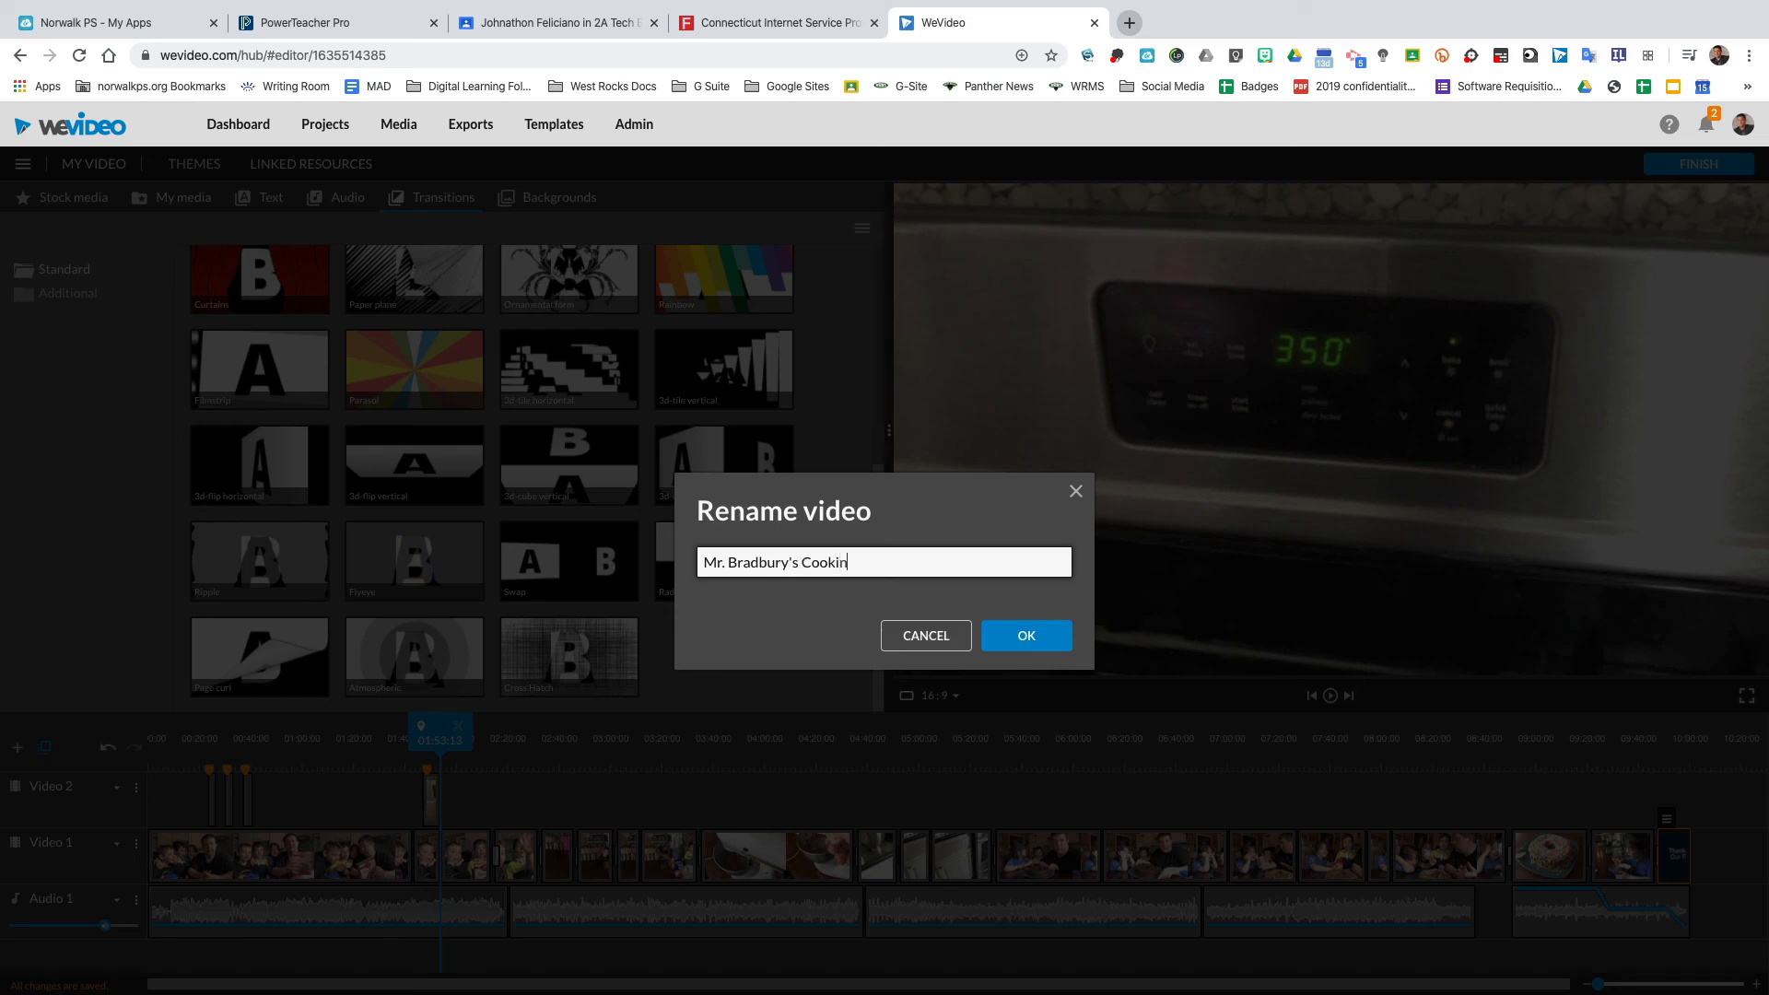
left_click(1024, 635)
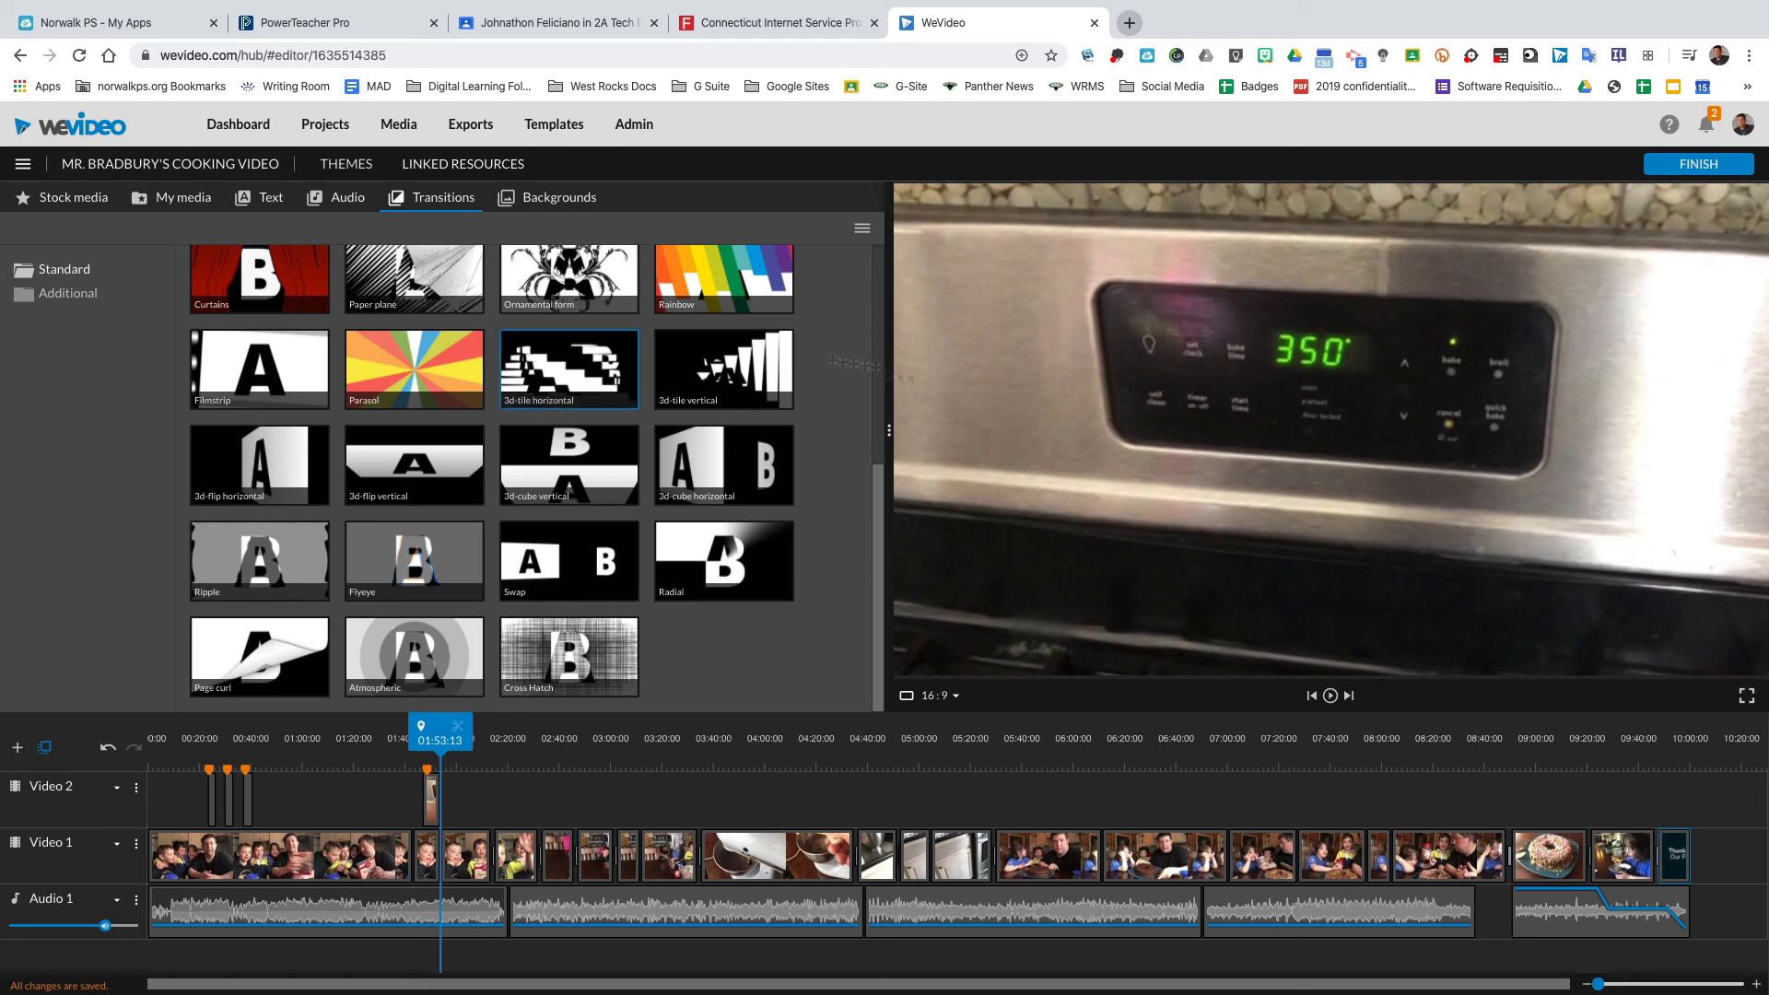
Open the export options, choose HD 1280x720 and add Google Drive as a destination.
left_click(1686, 166)
left_click(1197, 401)
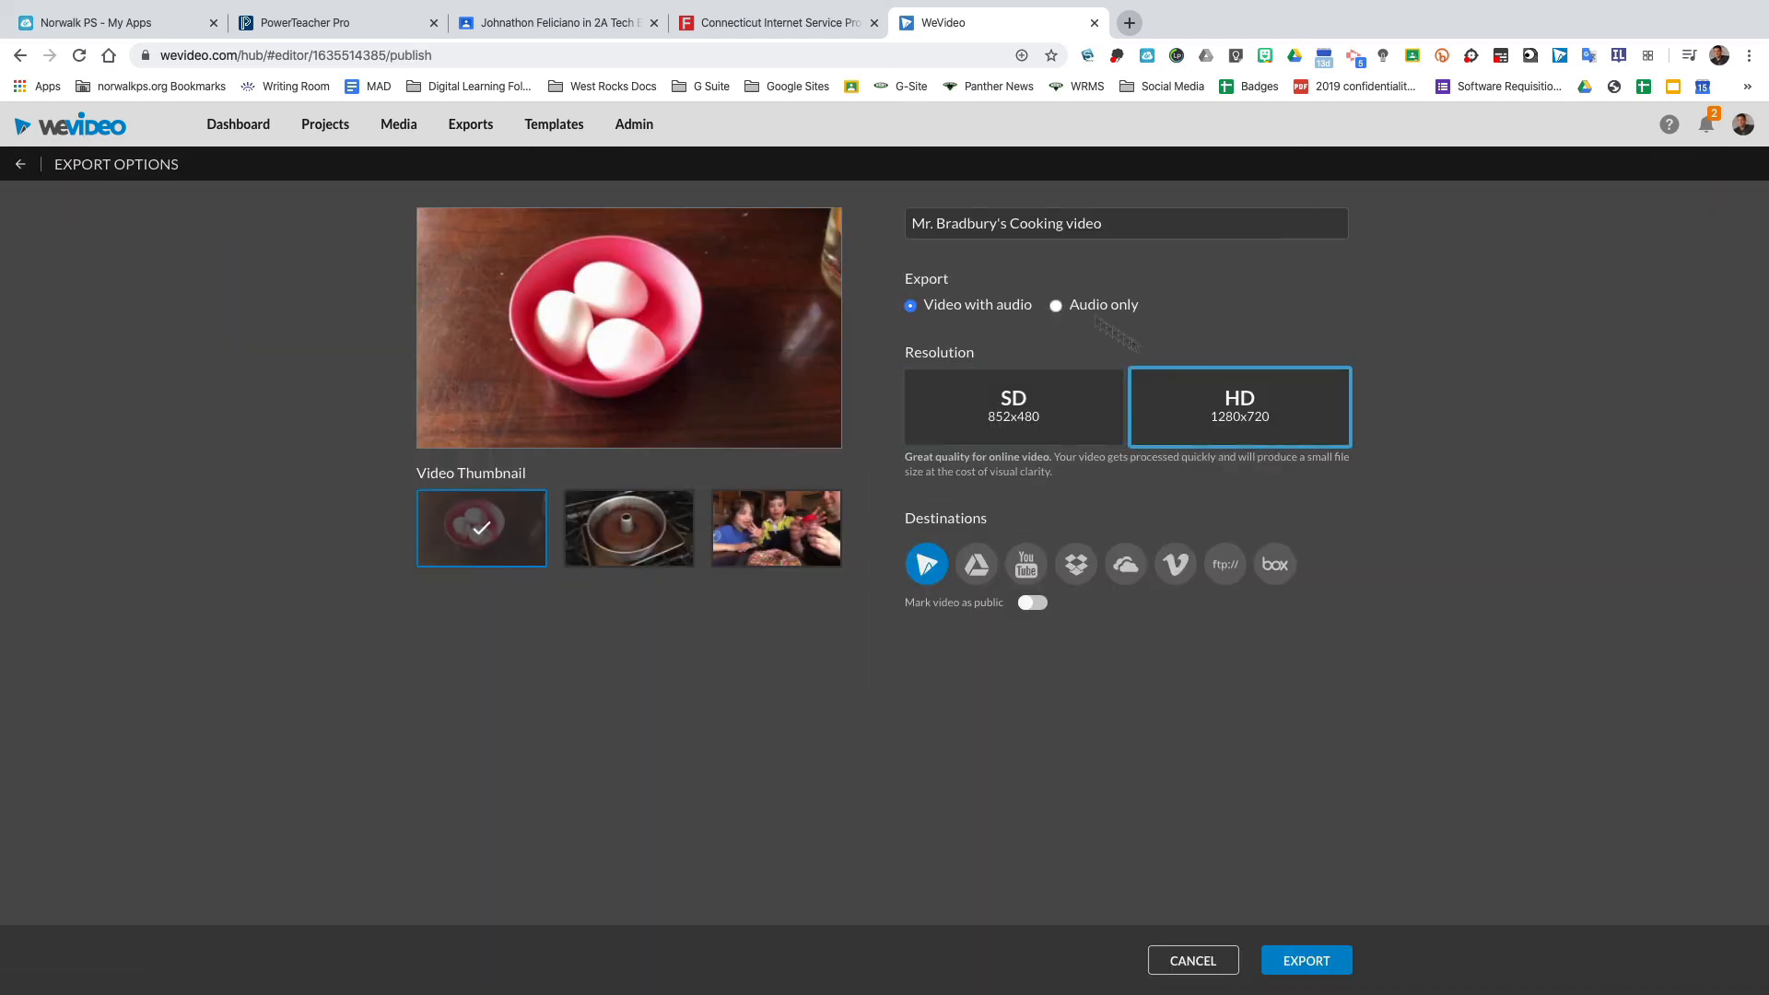
left_click(975, 564)
Set the video thumbnail to the frame showing the cake pan.
left_click(757, 525)
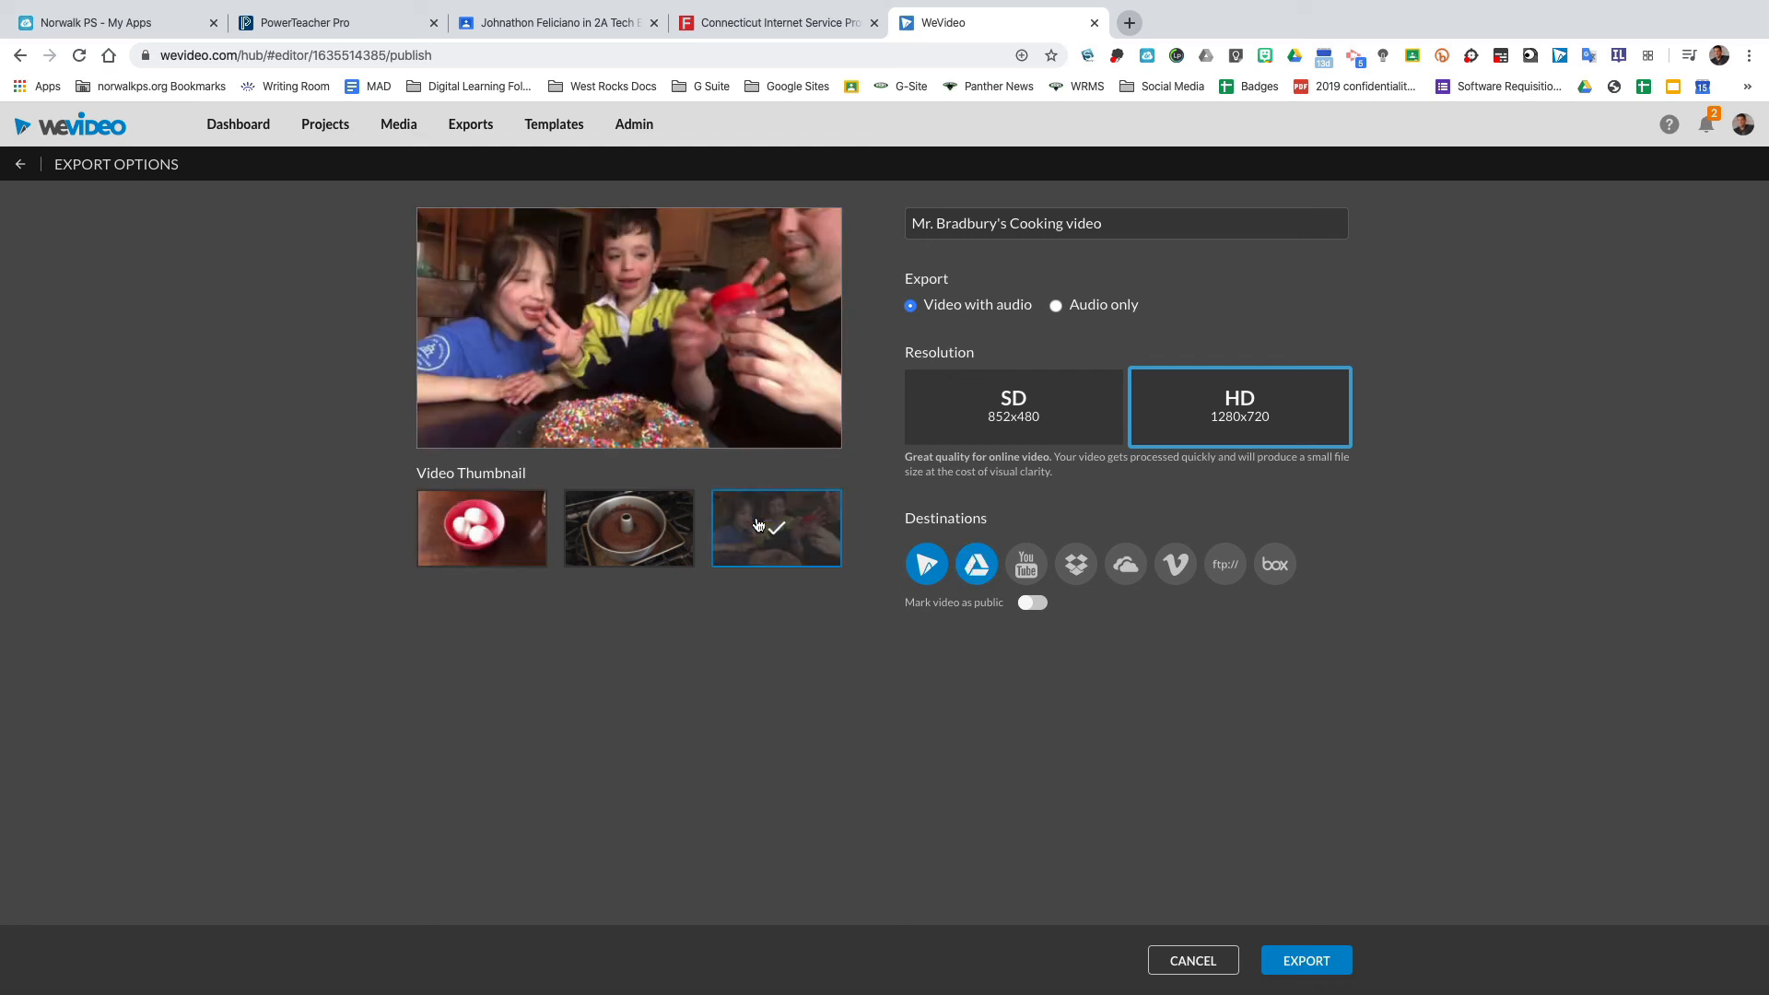
left_click(644, 545)
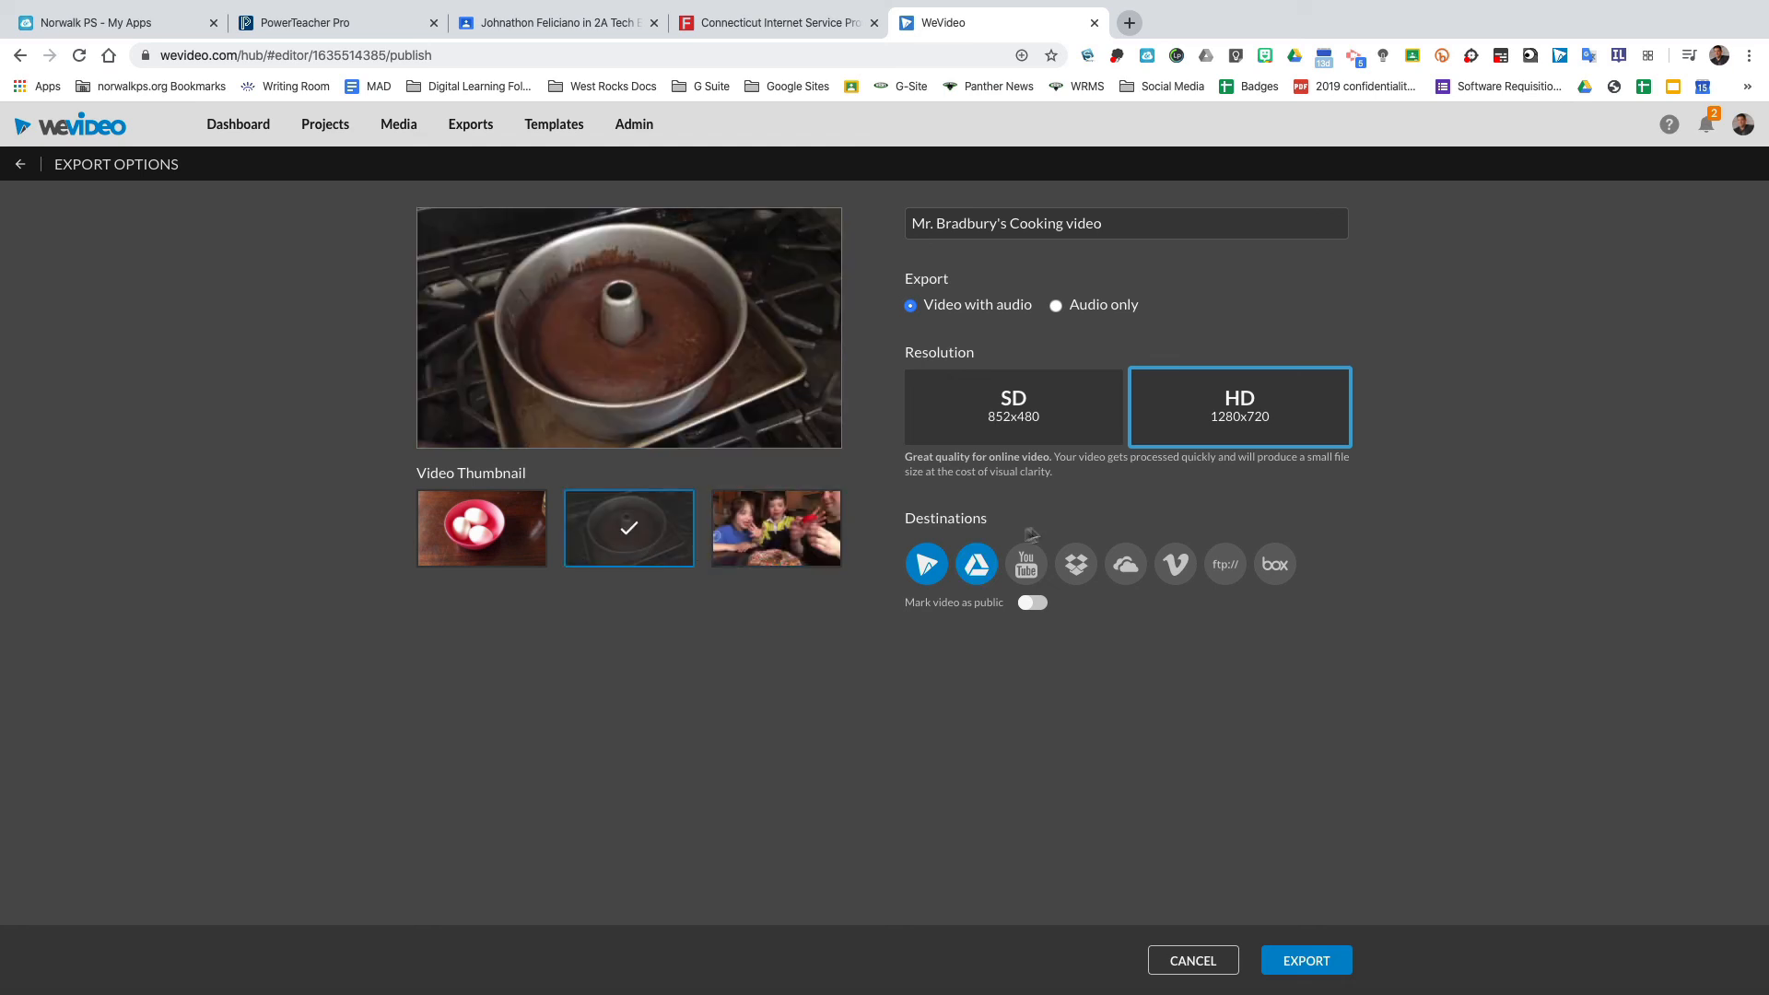